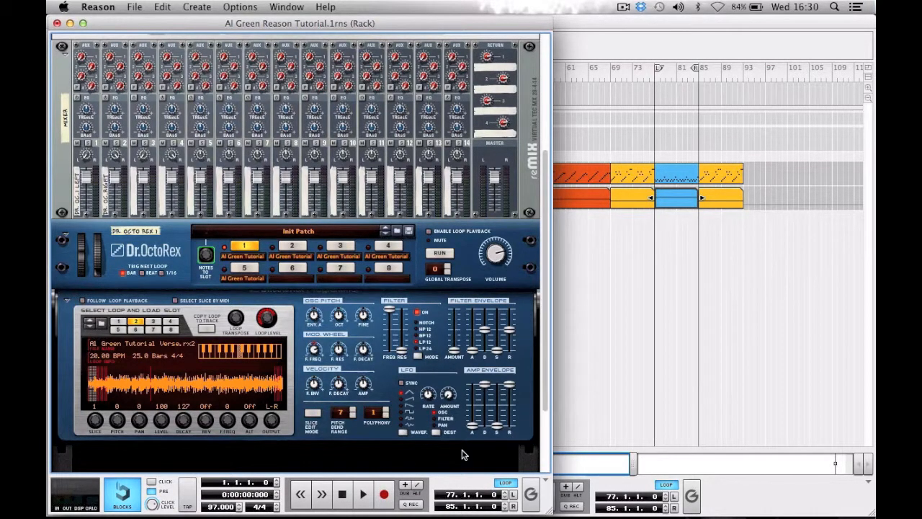
- Add a Kong Drum Designer to the rack
{"action": "left_click", "coordinate": [197, 7]}
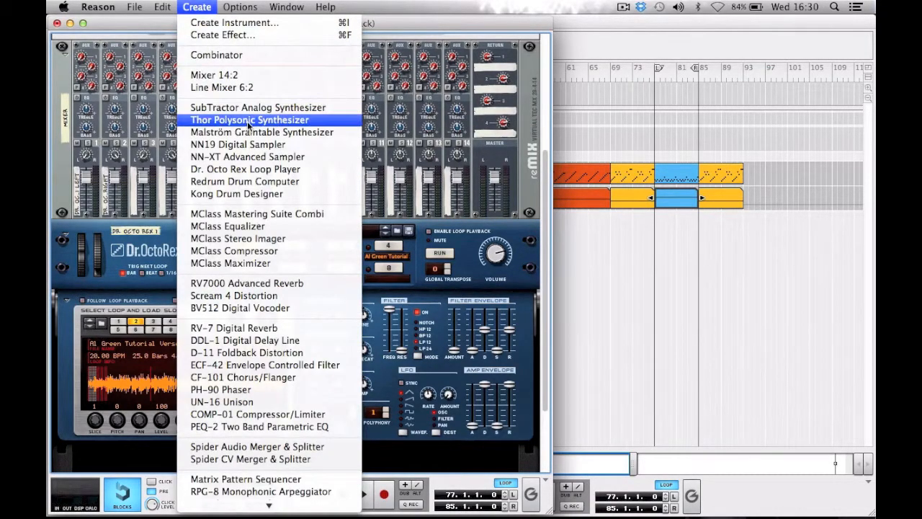
{"action": "left_click", "coordinate": [270, 193]}
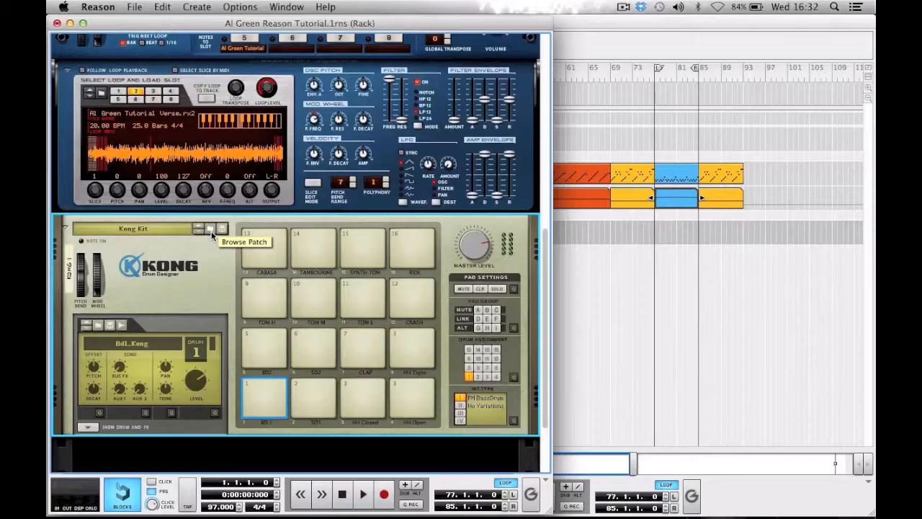
- Audition the BeatStreet, Brick Wall, Bullet and Chill patches from Kong's Hip Hop Kits folder without loading any
{"action": "left_click", "coordinate": [211, 231]}
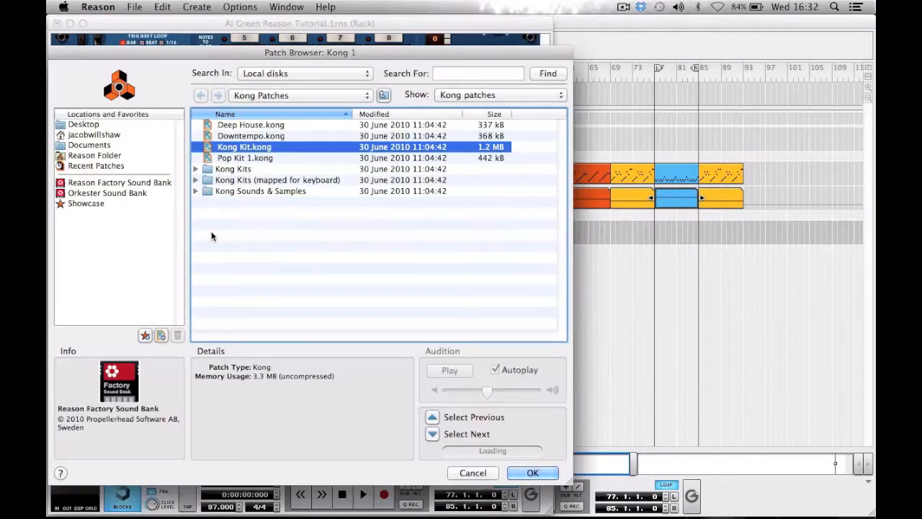
{"action": "double_click", "coordinate": [236, 170]}
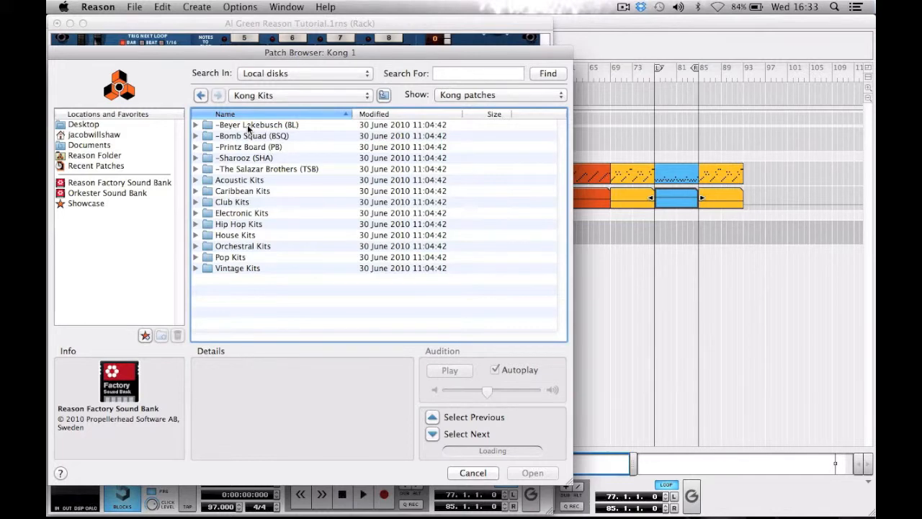
{"action": "double_click", "coordinate": [240, 224]}
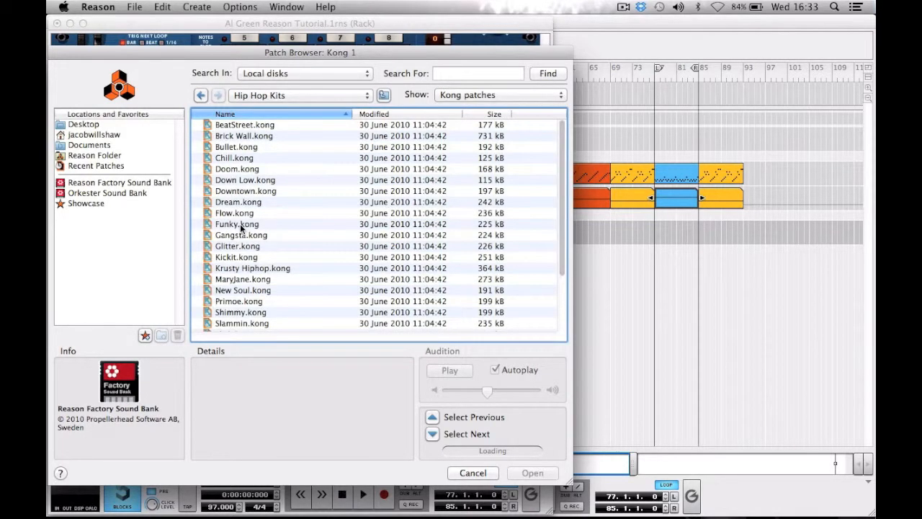
{"action": "key", "text": "Down"}
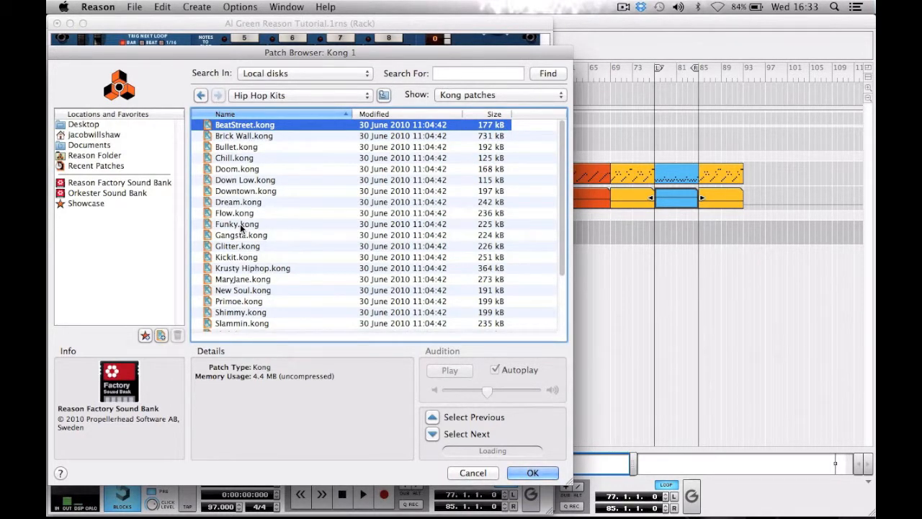
{"action": "key", "text": "Down"}
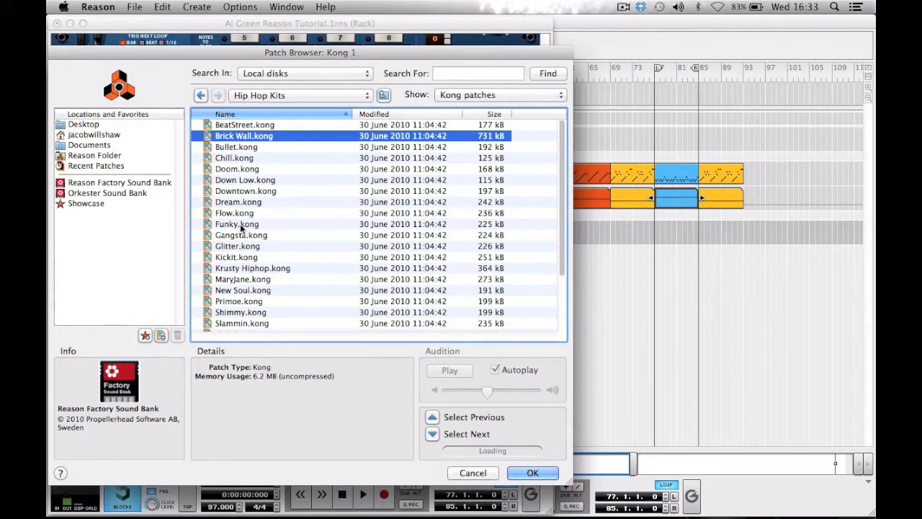
{"action": "key", "text": "Down"}
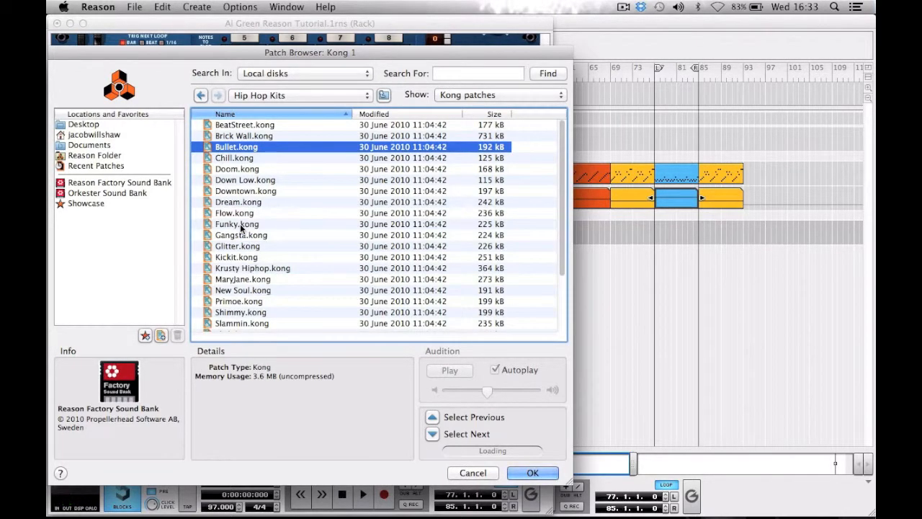
{"action": "key", "text": "Down"}
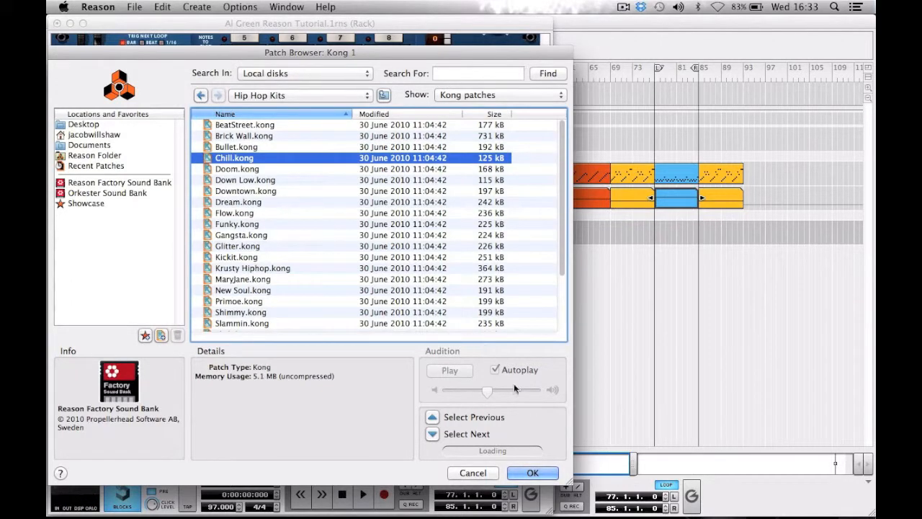
{"action": "left_click", "coordinate": [473, 473]}
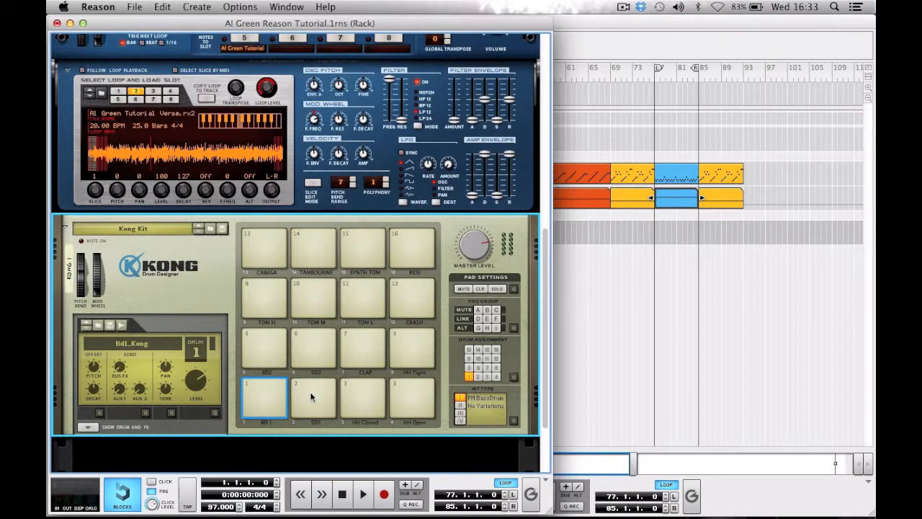
- Play pads 2 and 1, and audition the PopKit bass drum files for pad 1 without replacing its sound
{"action": "left_click", "coordinate": [310, 395]}
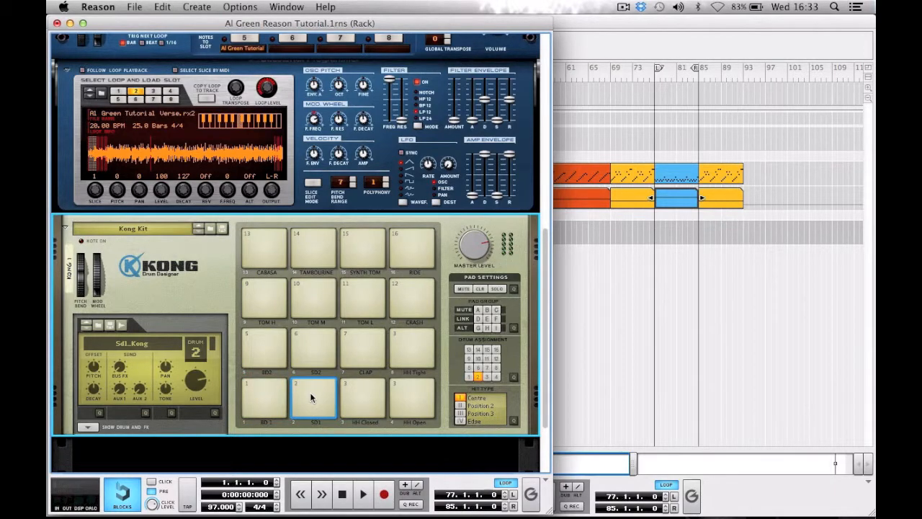
{"action": "left_click", "coordinate": [263, 402]}
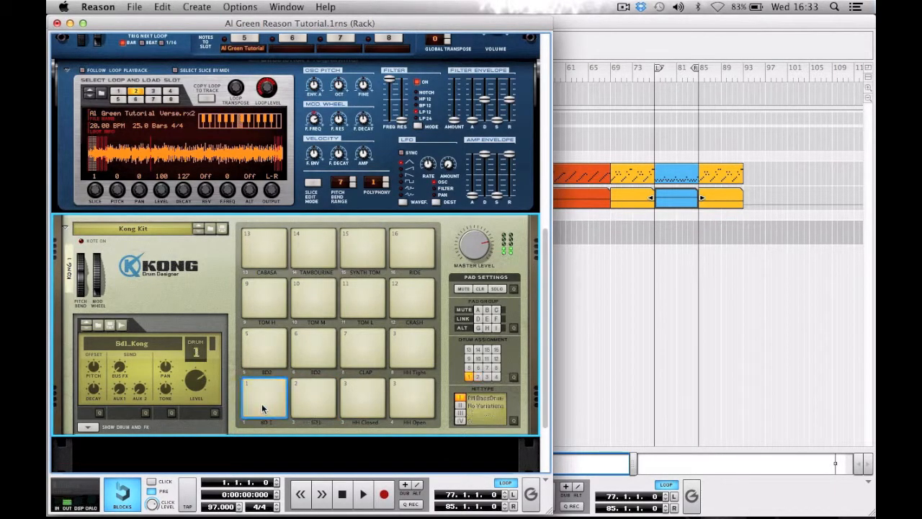
{"action": "left_click", "coordinate": [98, 324]}
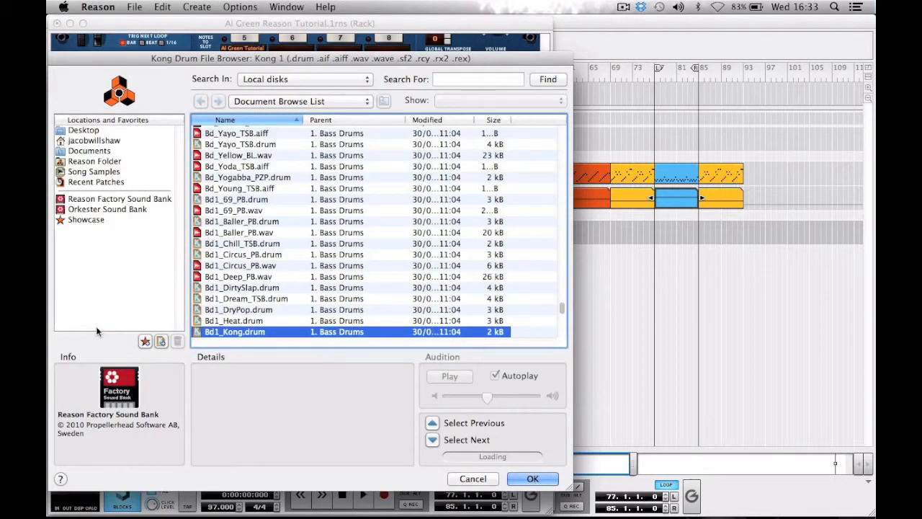
{"action": "key", "text": "Down"}
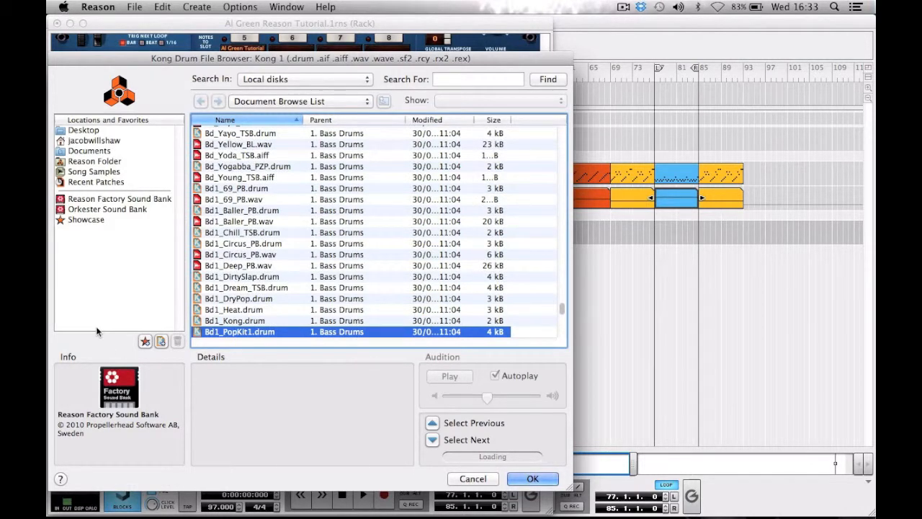
{"action": "key", "text": "Down"}
{"action": "key", "text": "Down"}
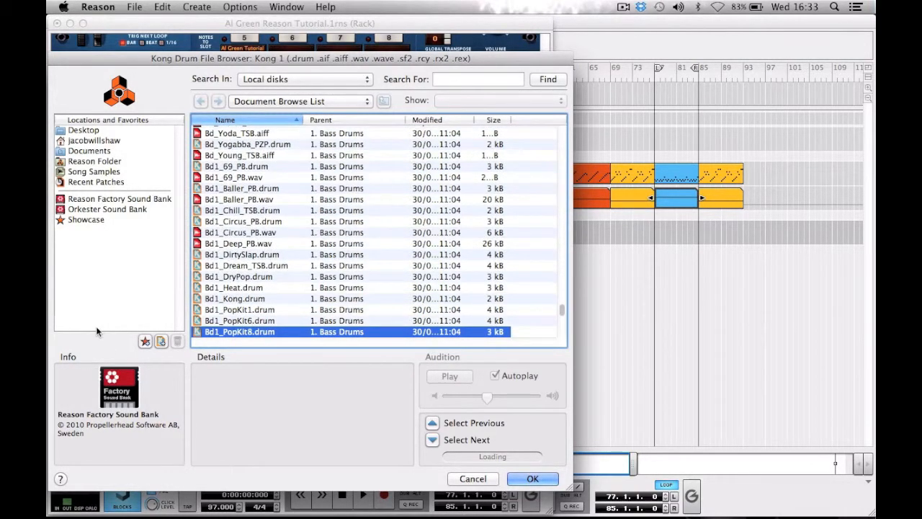
{"action": "key", "text": "Down"}
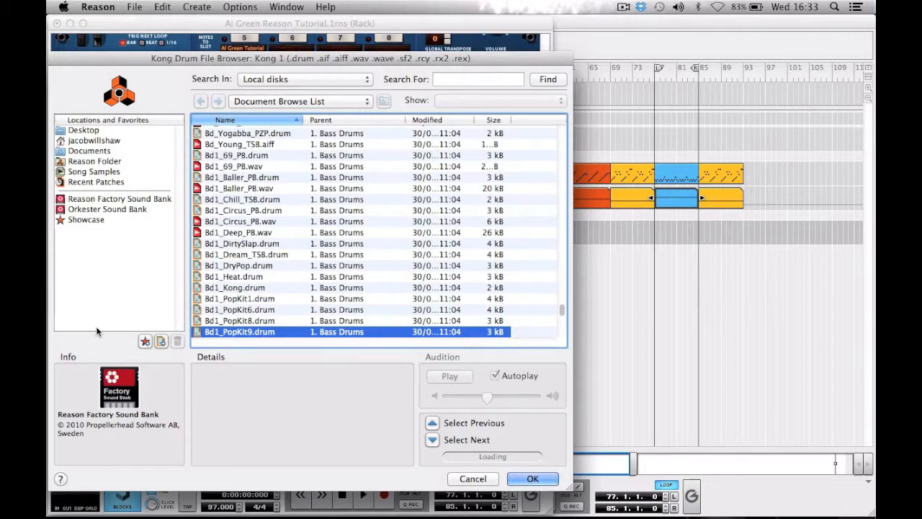
{"action": "key", "text": "Return"}
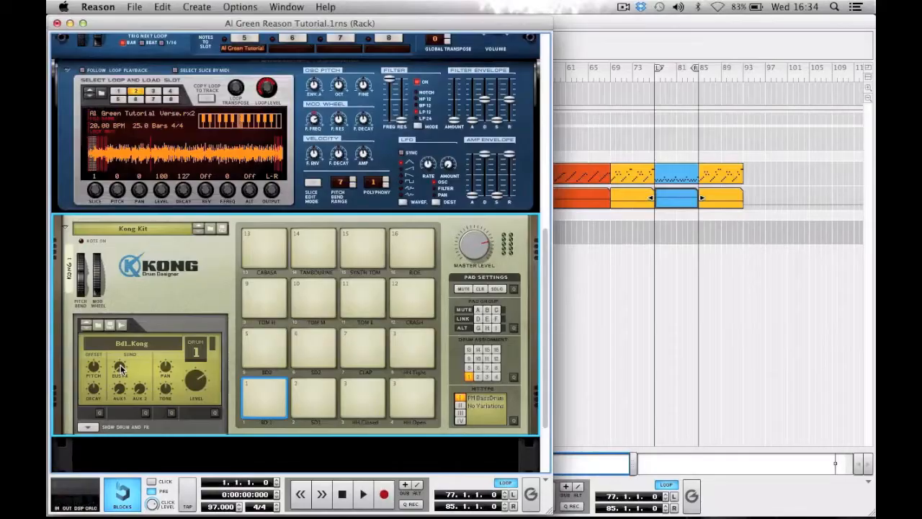
- Show Kong's drum and FX section and view the drum module types available for pad 1
{"action": "mouse_move", "coordinate": [121, 369]}
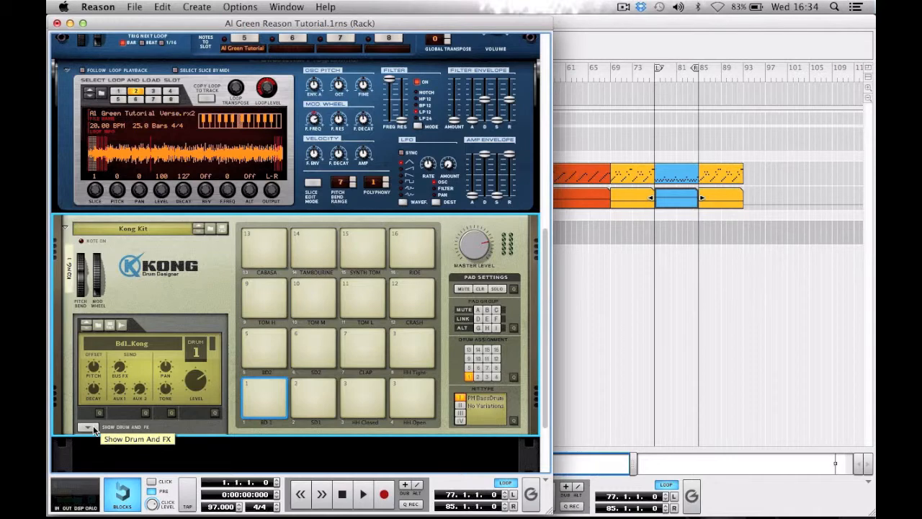
{"action": "left_click", "coordinate": [93, 425]}
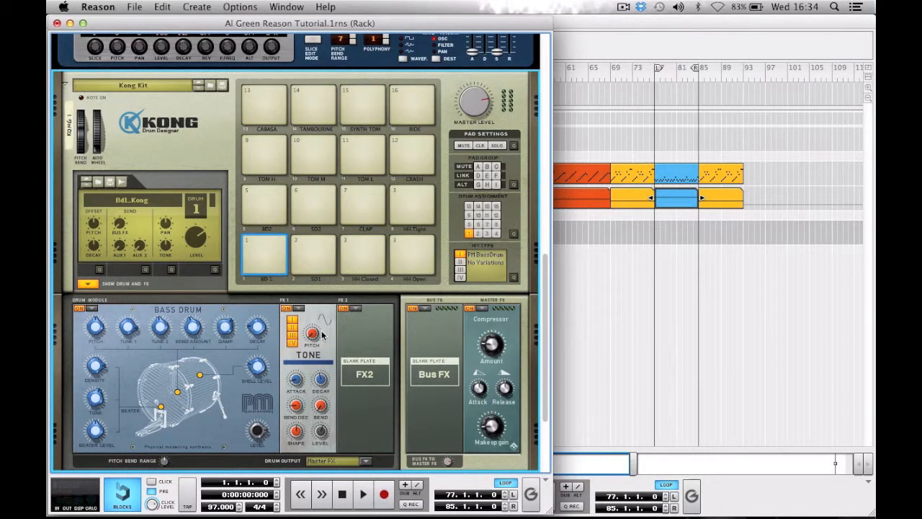
{"action": "left_click", "coordinate": [93, 310]}
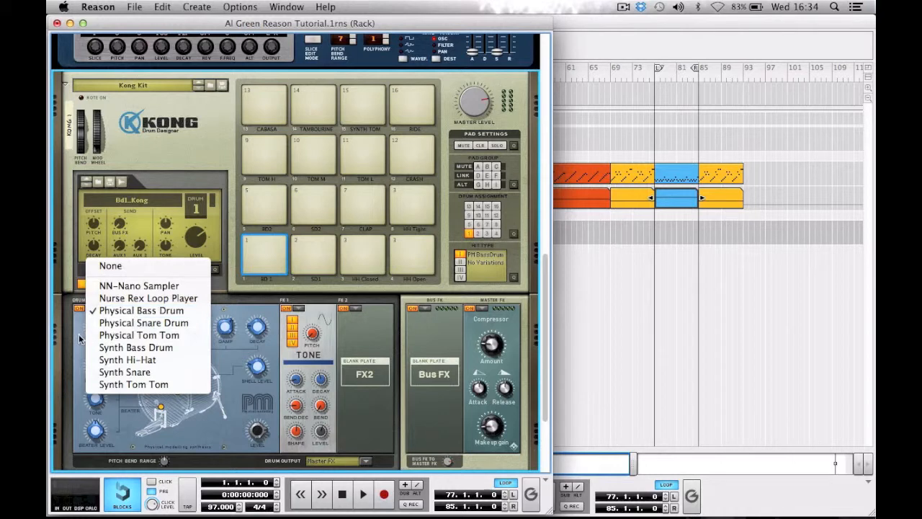
{"action": "left_click", "coordinate": [81, 338]}
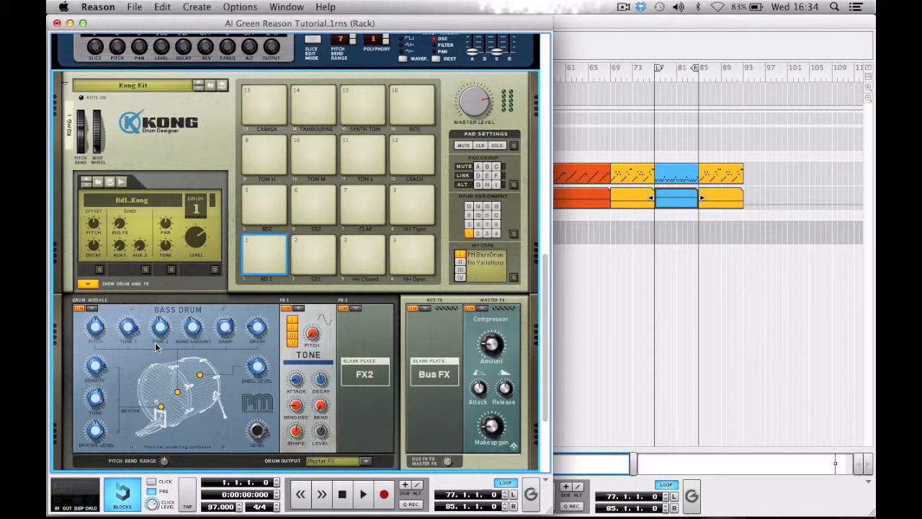
- Try the Synth Bass Drum and Nurse Rex Loop Player as drum modules for pad 1
{"action": "left_click", "coordinate": [93, 308]}
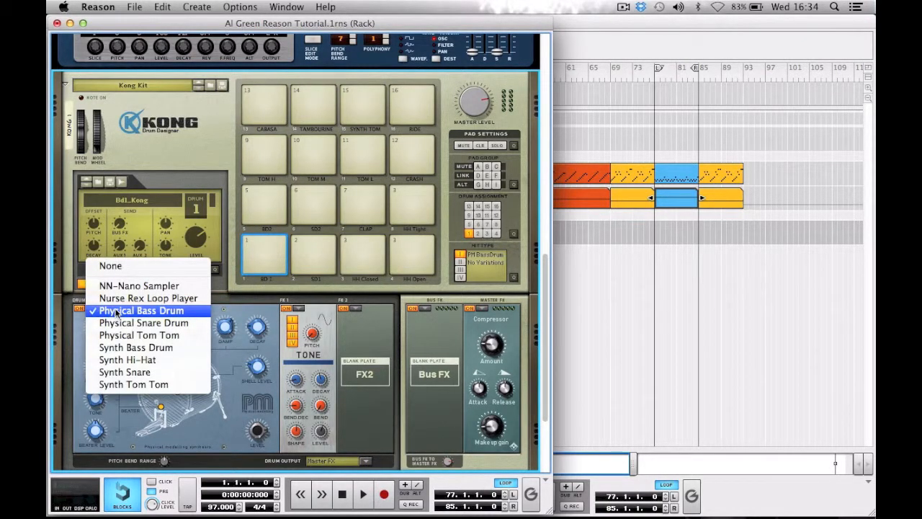
{"action": "left_click", "coordinate": [131, 348]}
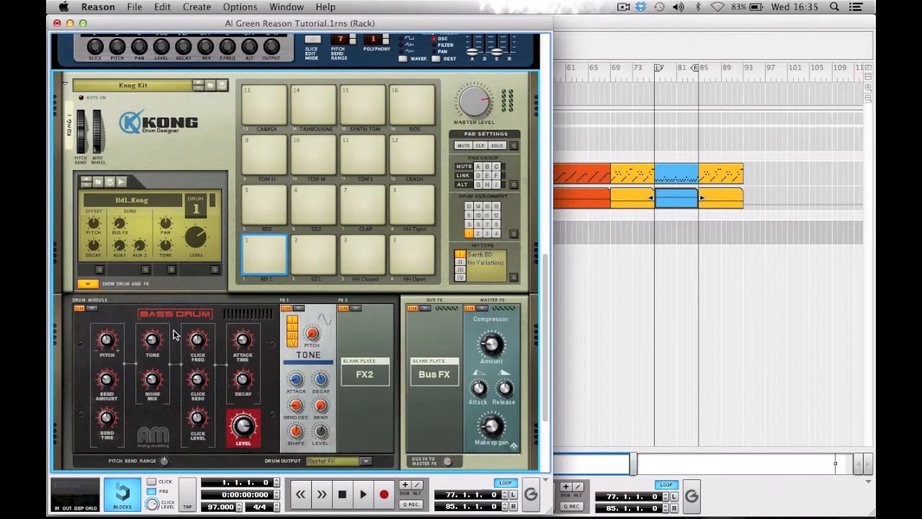
{"action": "left_click", "coordinate": [92, 310]}
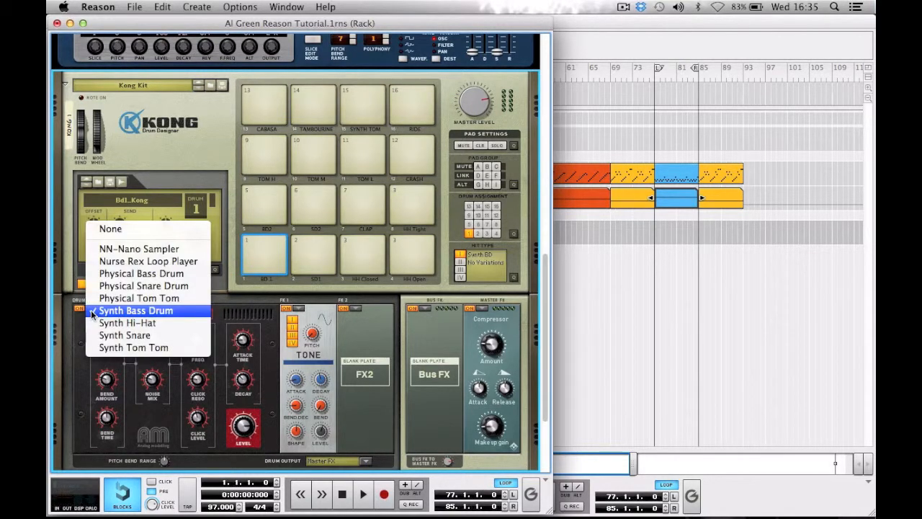
{"action": "left_click", "coordinate": [134, 370]}
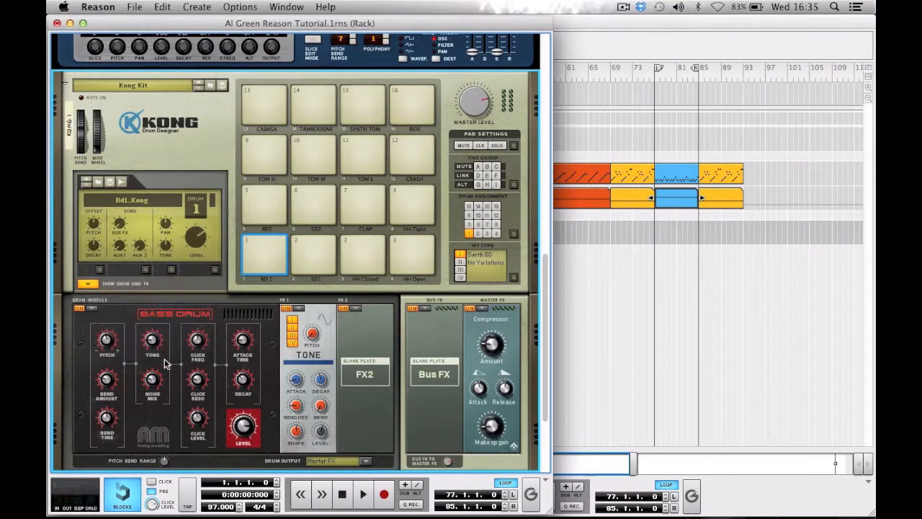
{"action": "left_click", "coordinate": [92, 311]}
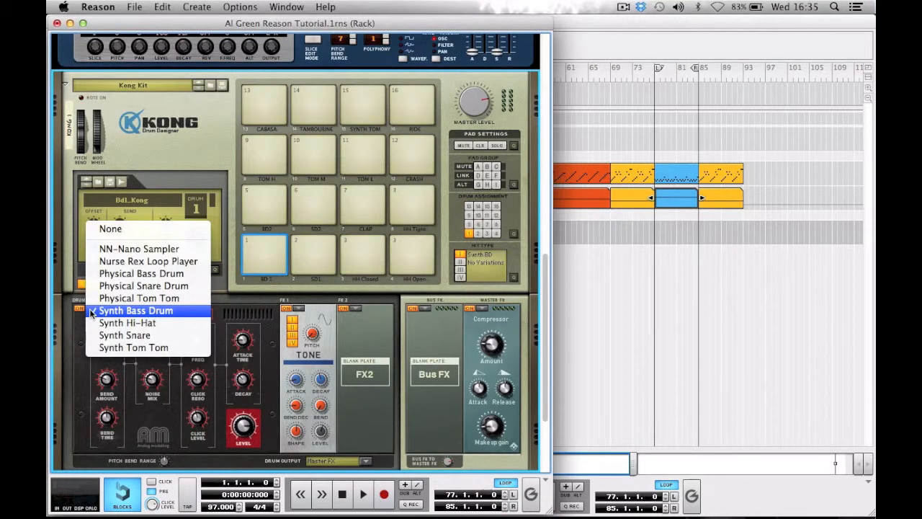
{"action": "left_click", "coordinate": [130, 262]}
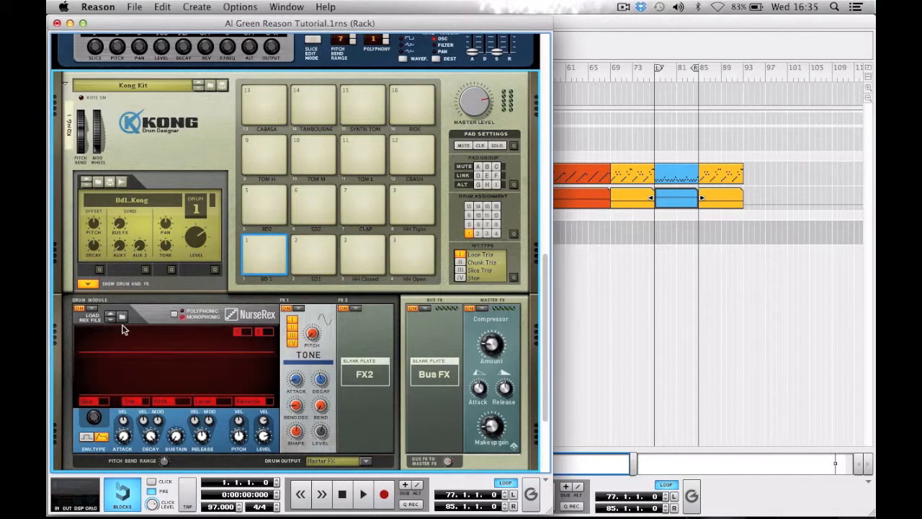
- Set pad 1's drum module to NN-Nano Sampler, load Low Kick.wav into it and play the pad
{"action": "left_click", "coordinate": [92, 311]}
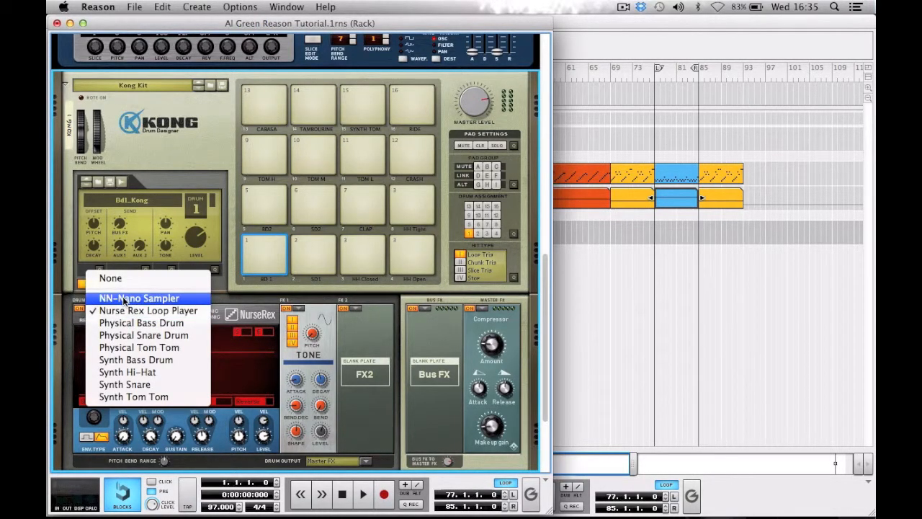
{"action": "left_click", "coordinate": [124, 298]}
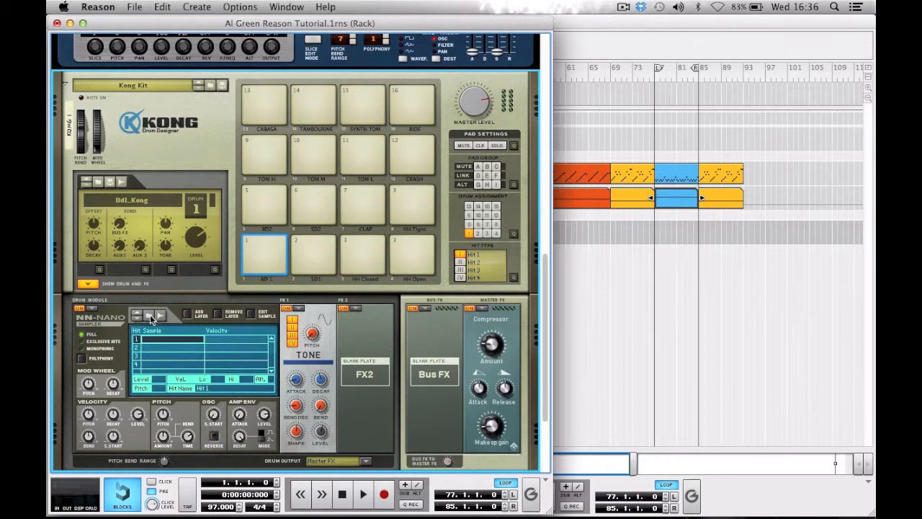
{"action": "left_click", "coordinate": [150, 314]}
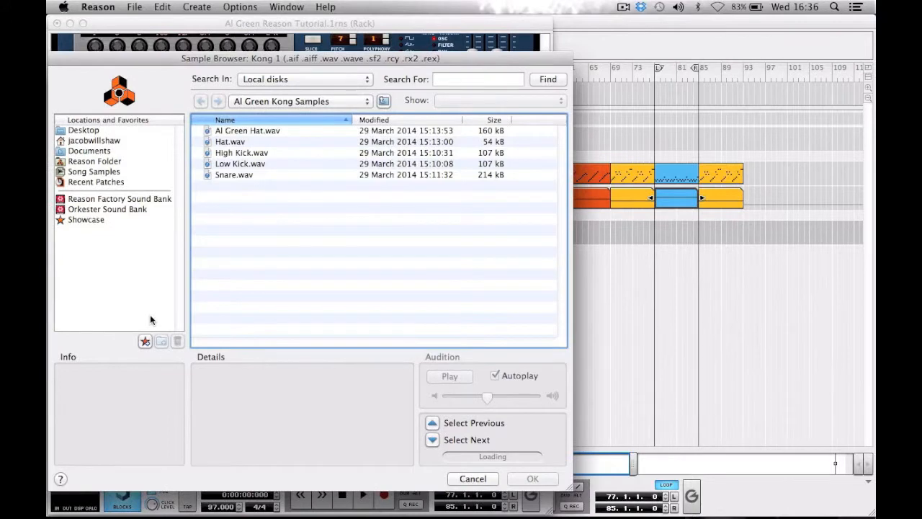
{"action": "double_click", "coordinate": [244, 164]}
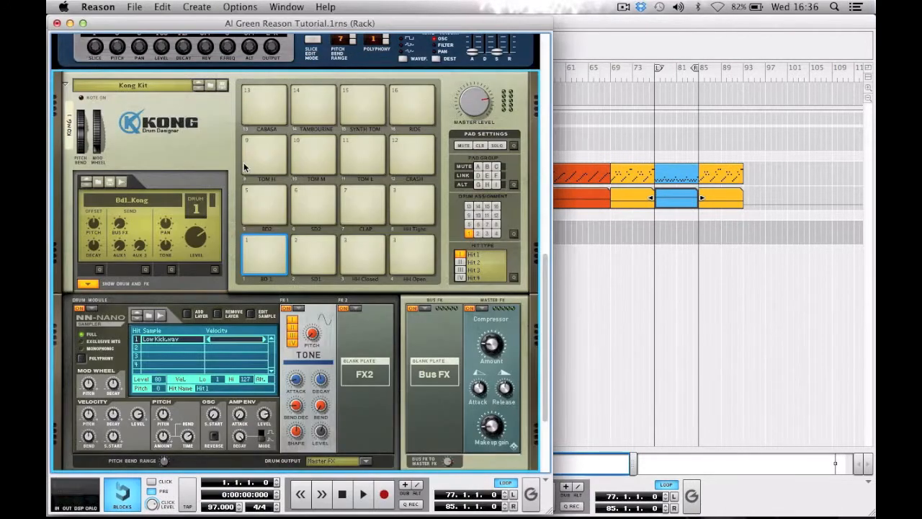
{"action": "left_click", "coordinate": [268, 256]}
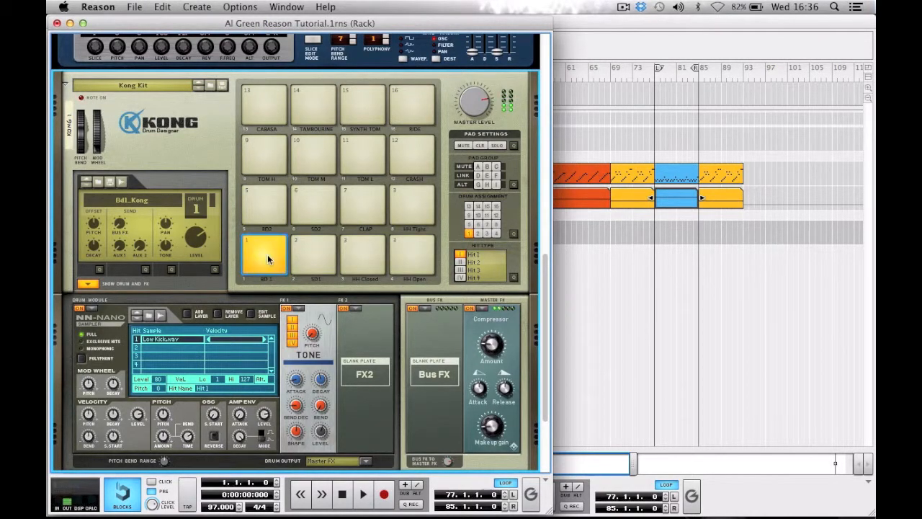
- Select pad 2 (SD1) and look into its drum file browser without loading a sound
{"action": "left_click", "coordinate": [310, 245]}
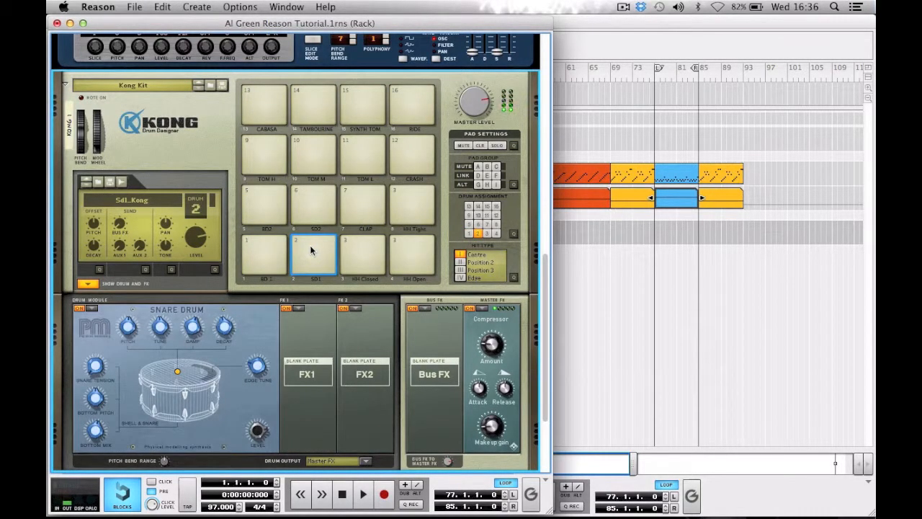
{"action": "left_click", "coordinate": [98, 183]}
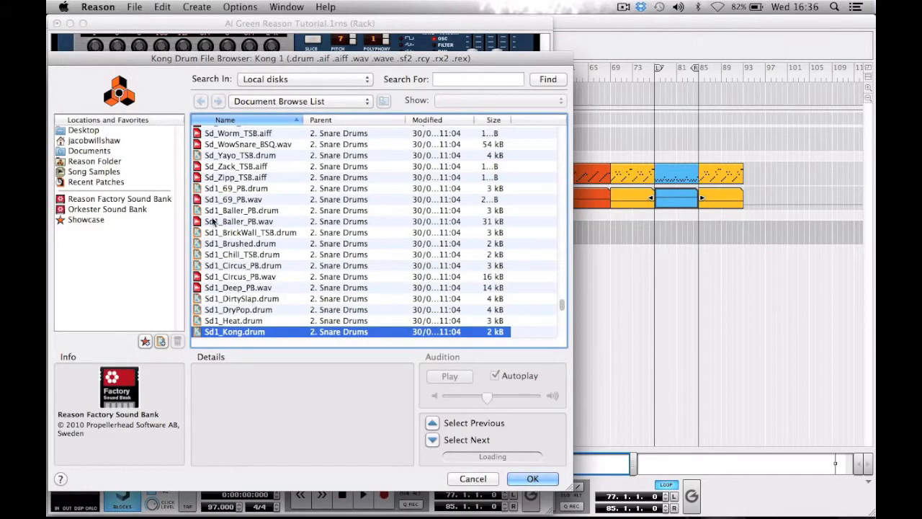
{"action": "left_click", "coordinate": [473, 479]}
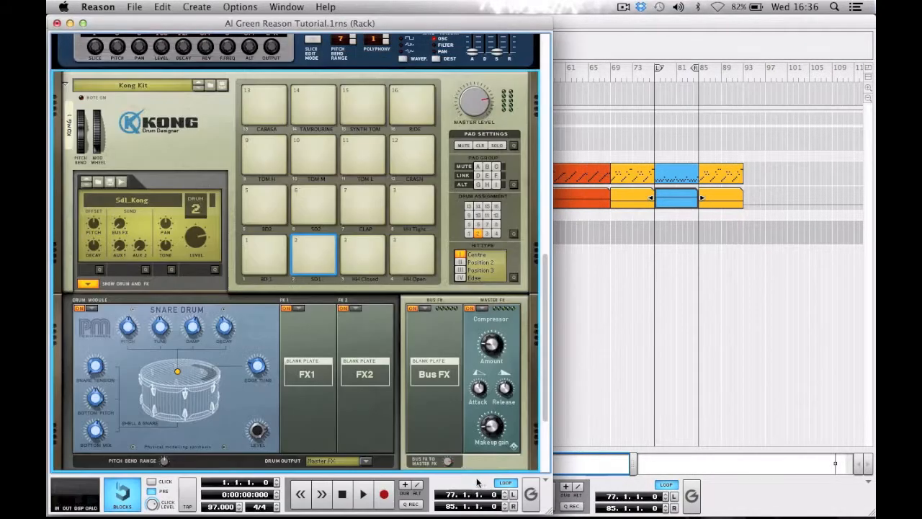
- Set pad 2's drum module to NN-Nano Sampler and load Snare.wav into it
{"action": "left_click", "coordinate": [90, 311]}
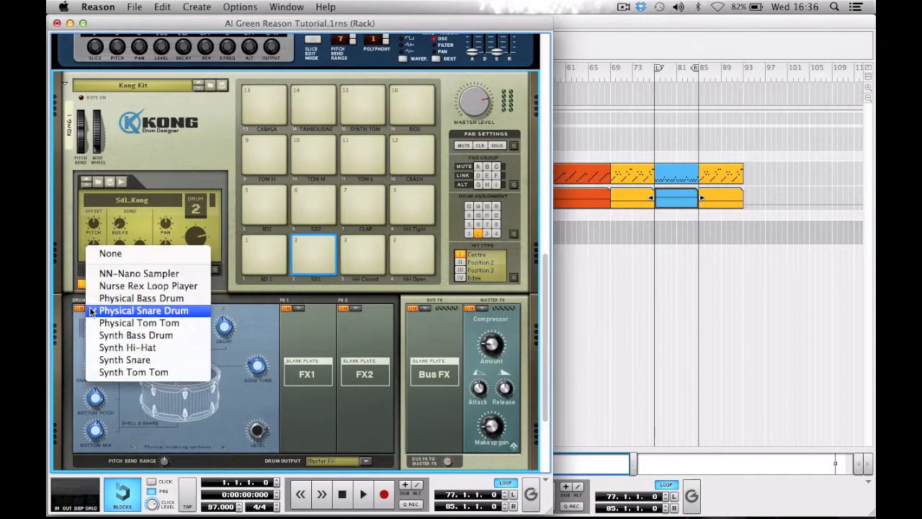
{"action": "left_click", "coordinate": [112, 275]}
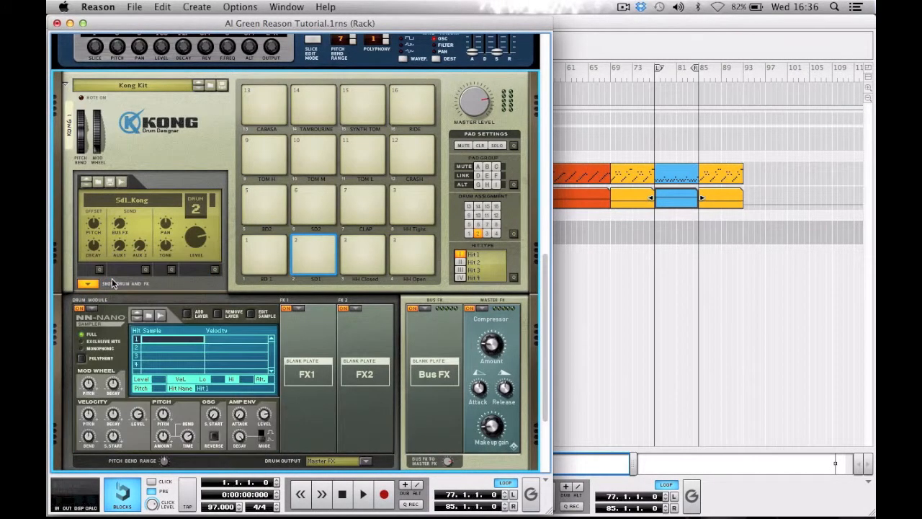
{"action": "left_click", "coordinate": [149, 317]}
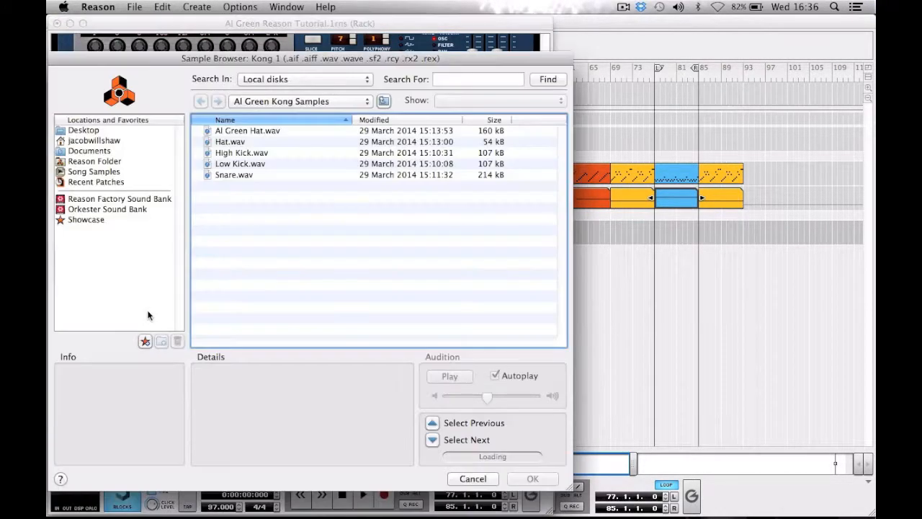
{"action": "double_click", "coordinate": [235, 176]}
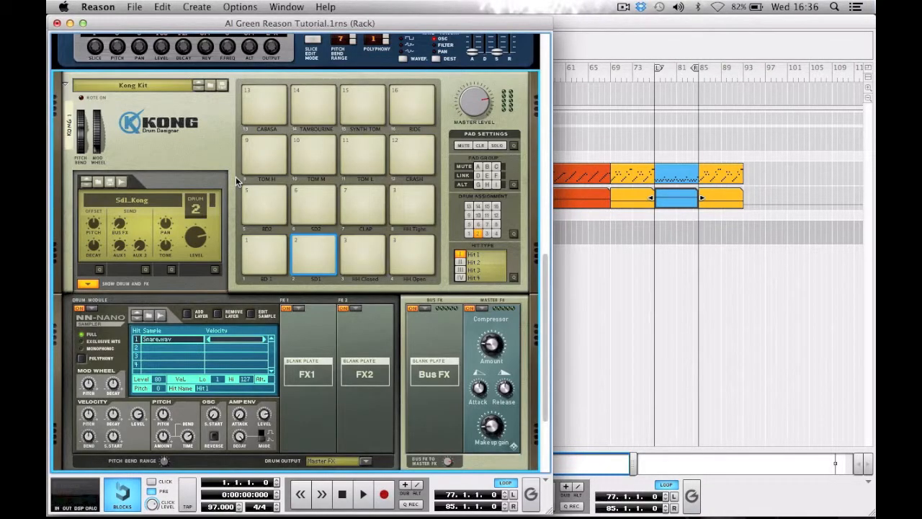
- Select pad 3 (HH Closed) and load Hat.wav into its NN-Nano sampler
{"action": "left_click", "coordinate": [361, 262]}
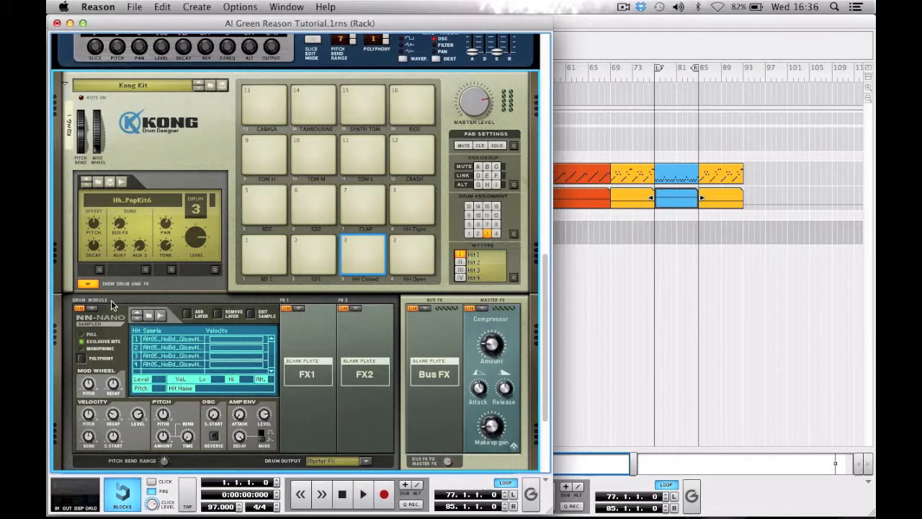
{"action": "left_click", "coordinate": [150, 313]}
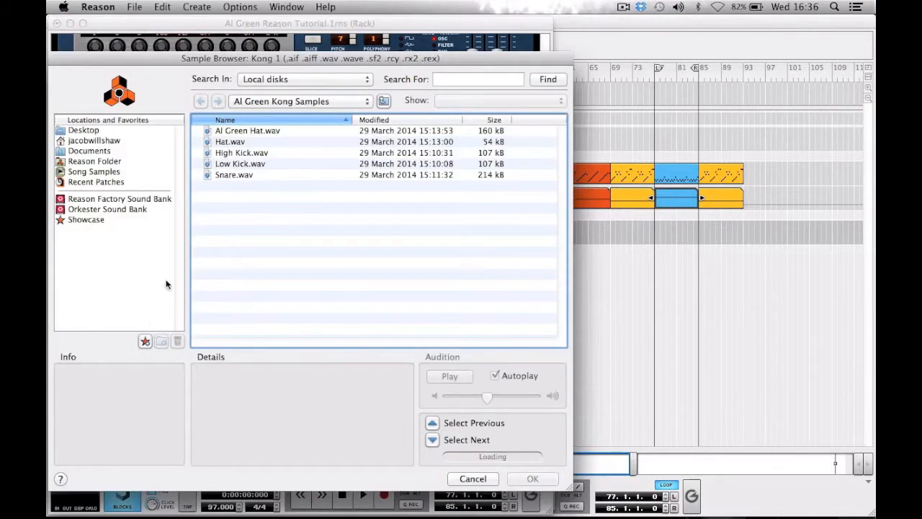
{"action": "double_click", "coordinate": [232, 142]}
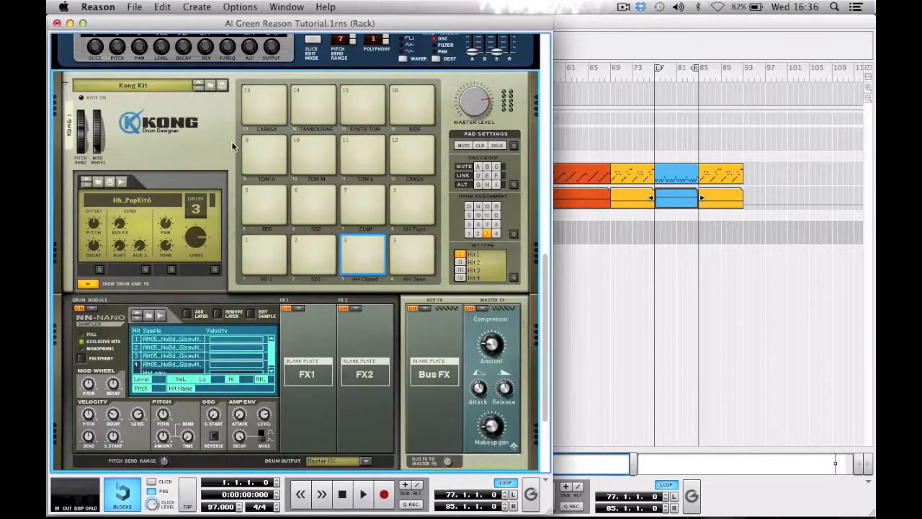
- Select pad 4 (HH Open), audition Al Green Hat.wav and load it into the NN-Nano sampler
{"action": "left_click", "coordinate": [407, 245]}
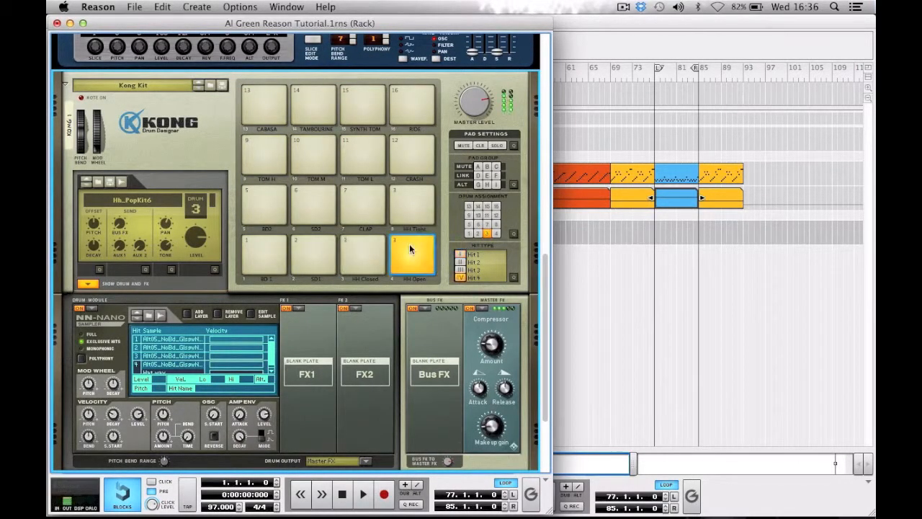
{"action": "left_click", "coordinate": [150, 317]}
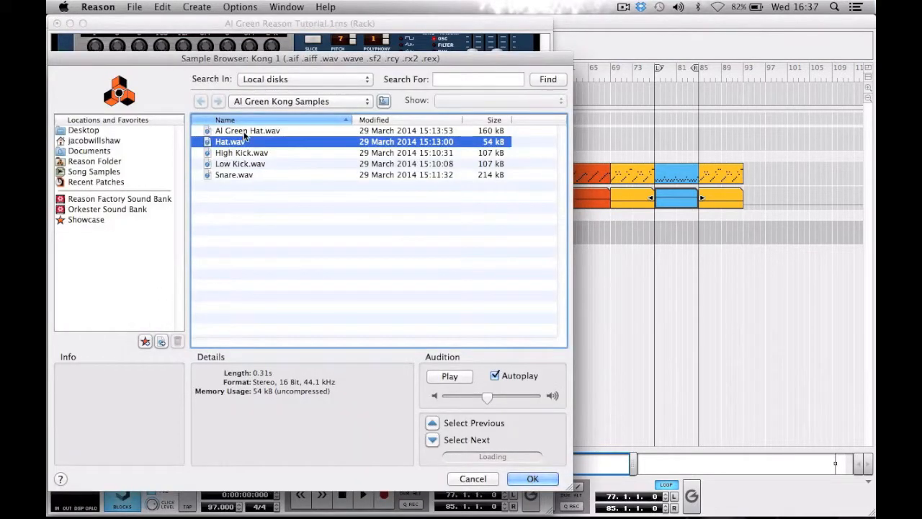
{"action": "left_click", "coordinate": [244, 131]}
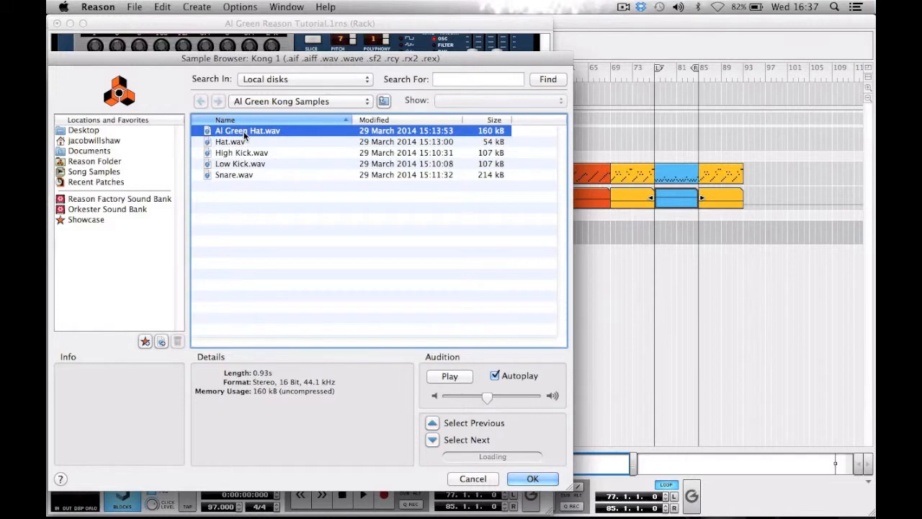
{"action": "double_click", "coordinate": [244, 132]}
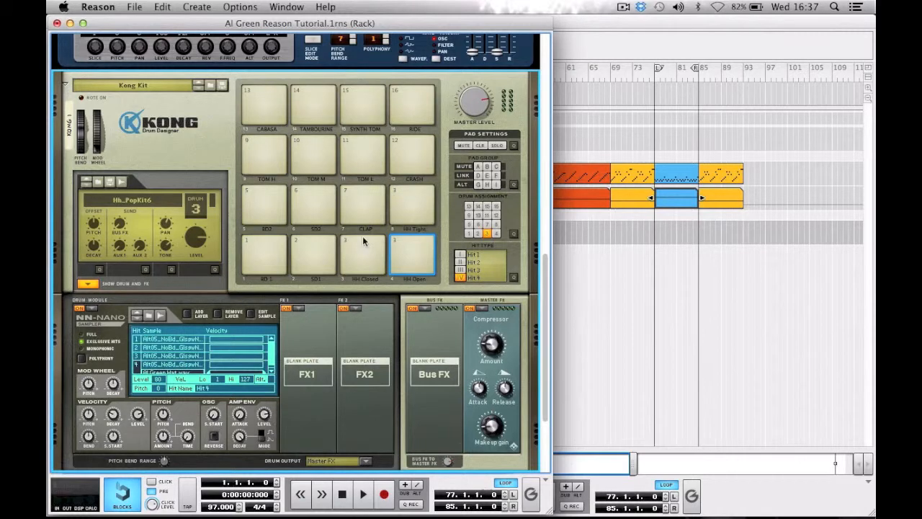
- Create a Combinator directly below Kong in the rack
{"action": "scroll", "coordinate": [362, 235], "scroll_direction": "down", "scroll_amount": 5}
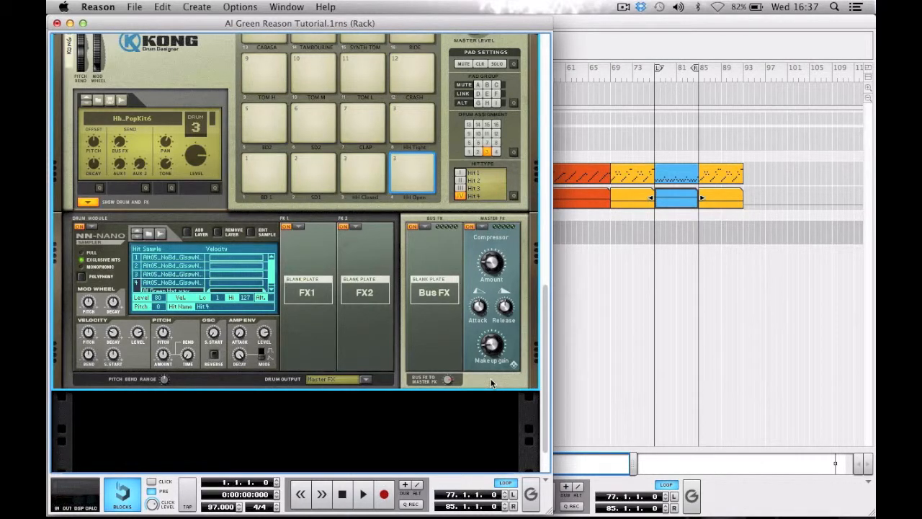
{"action": "right_click", "coordinate": [490, 382]}
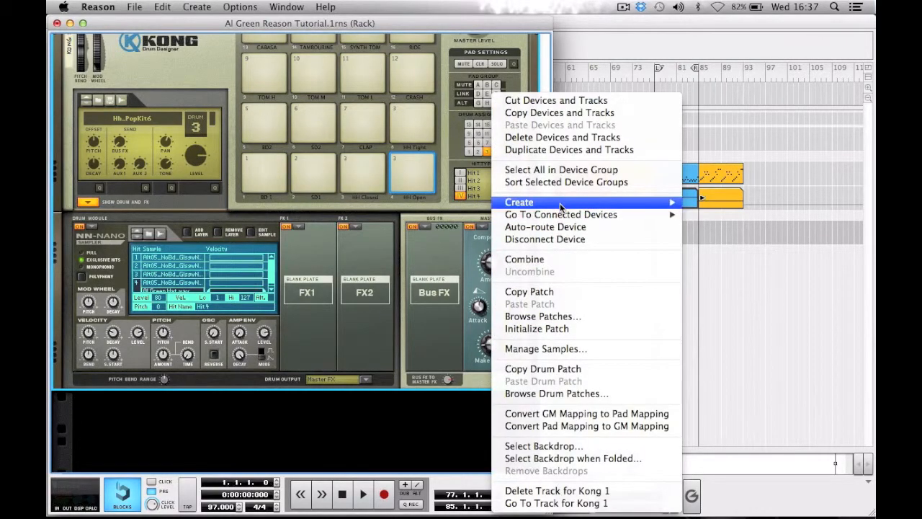
{"action": "mouse_move", "coordinate": [587, 207]}
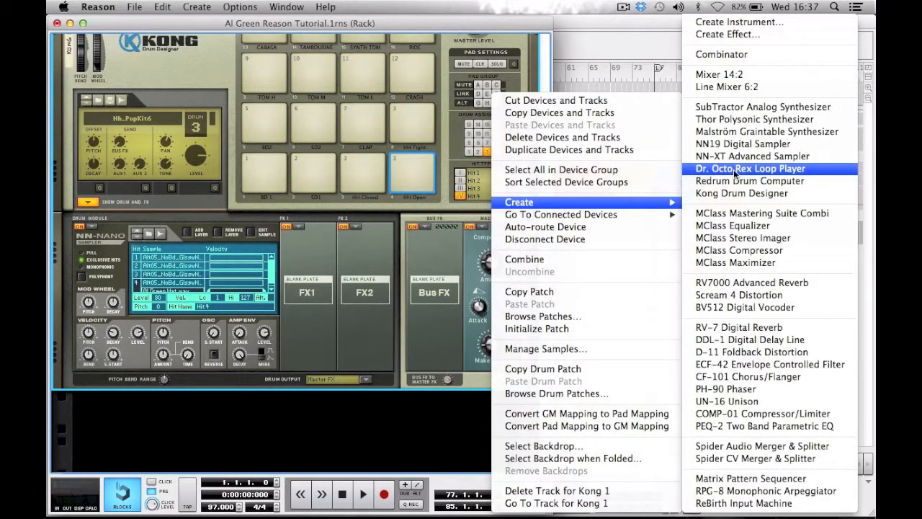
{"action": "left_click", "coordinate": [747, 54]}
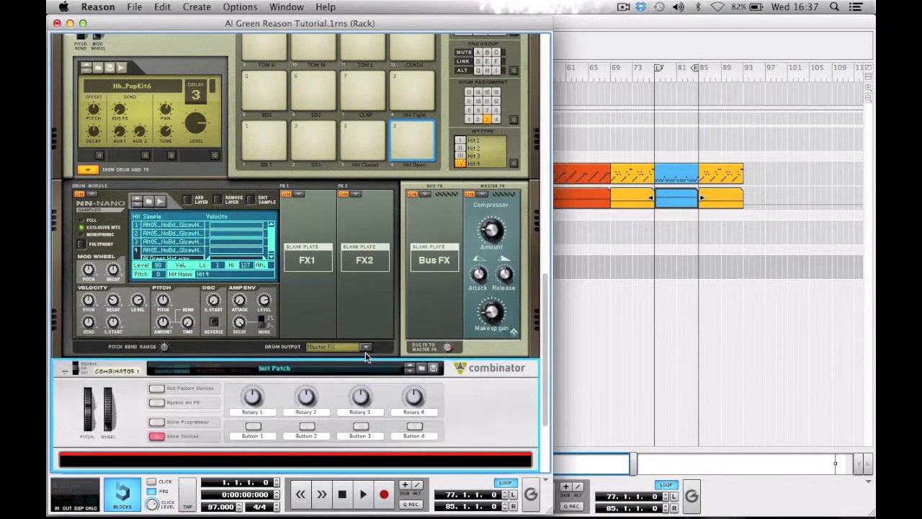
- Add a Scream 4 Distortion unit inside the new Combinator
{"action": "scroll", "coordinate": [366, 356], "scroll_direction": "down", "scroll_amount": 2}
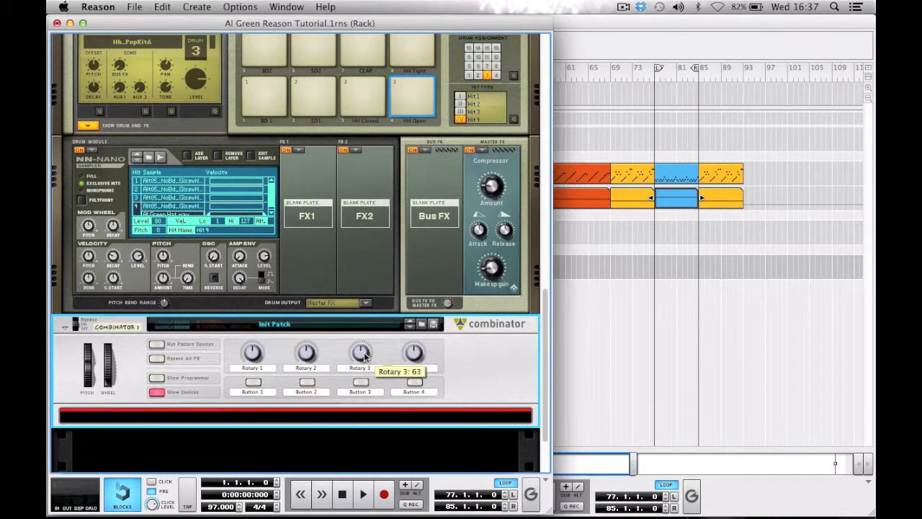
{"action": "right_click", "coordinate": [311, 421]}
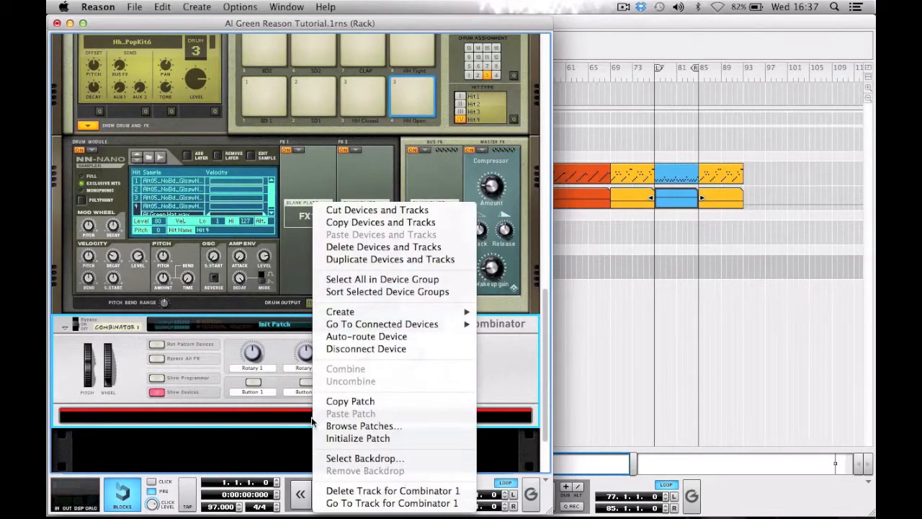
{"action": "mouse_move", "coordinate": [422, 308]}
{"action": "mouse_move", "coordinate": [454, 310]}
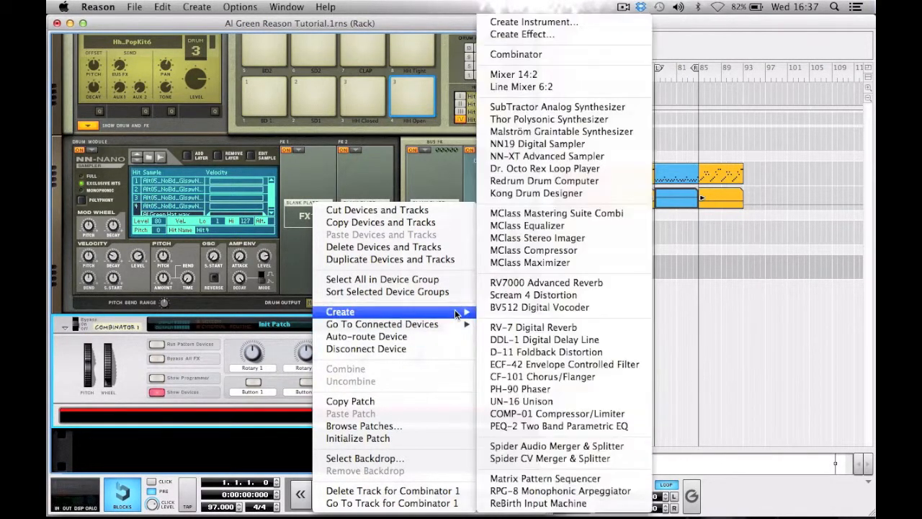
{"action": "left_click", "coordinate": [594, 294]}
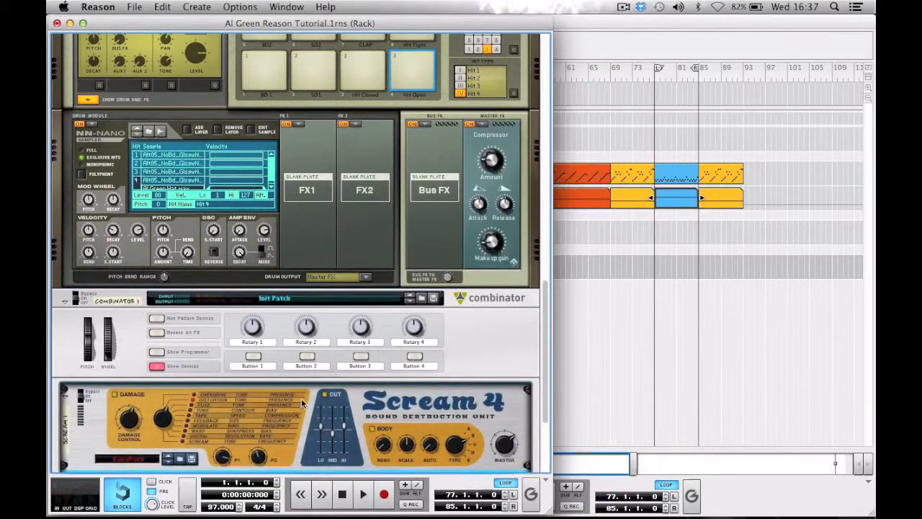
- Set the Scream 4's damage type to Tape and adjust its high-frequency Cut slider
{"action": "left_click", "coordinate": [220, 416]}
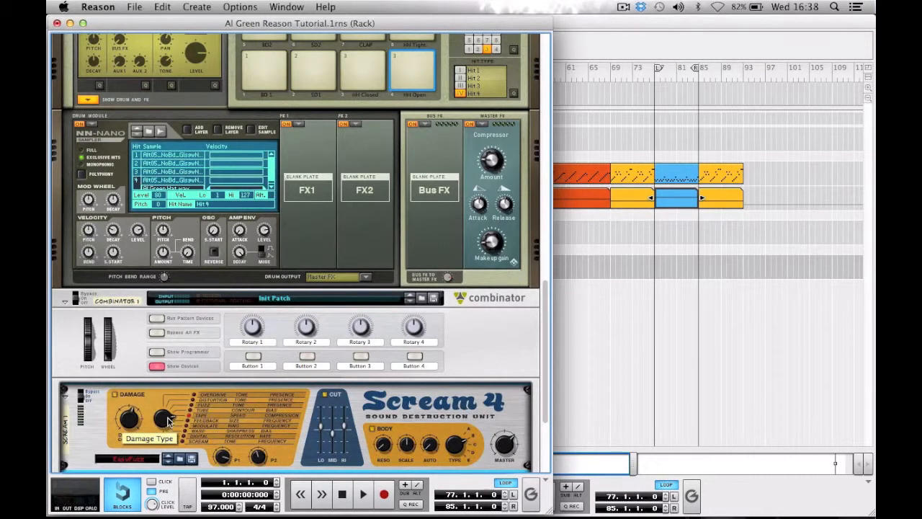
{"action": "left_click", "coordinate": [211, 416]}
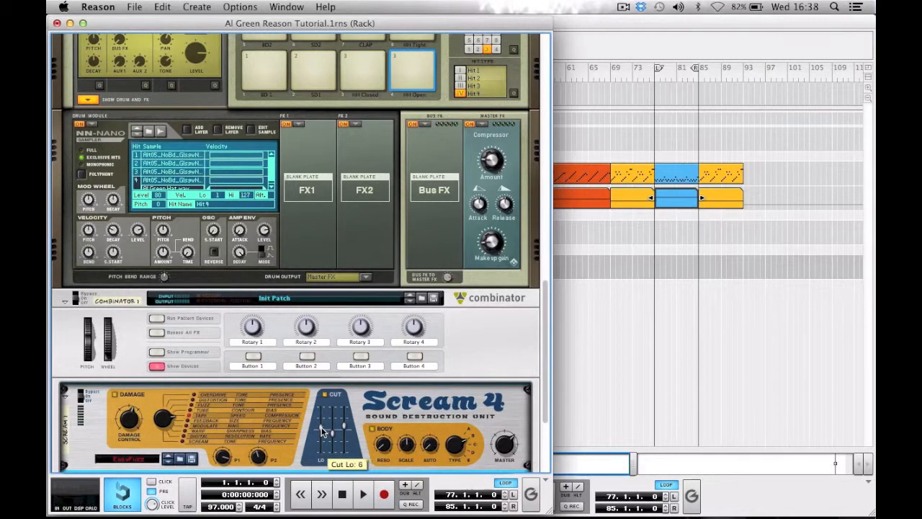
{"action": "left_click_drag", "start_coordinate": [344, 426], "coordinate": [343, 427]}
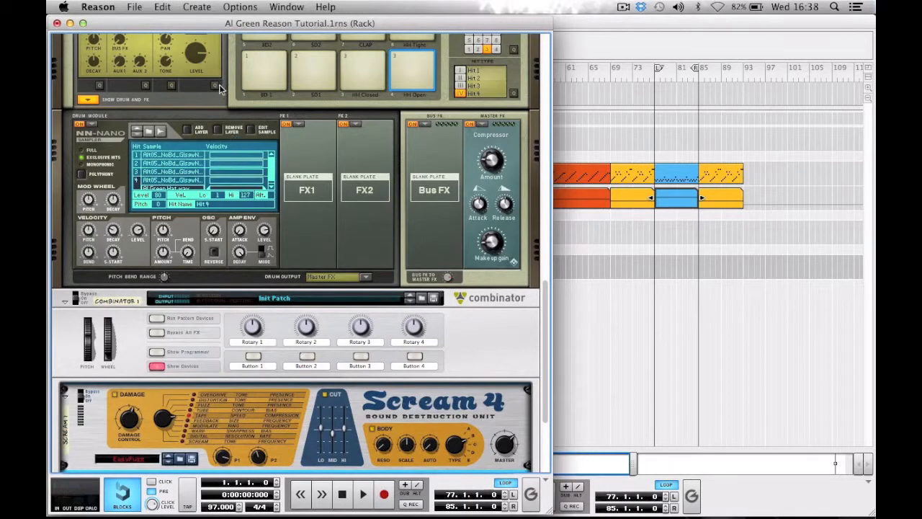
- Show the back of the rack and disconnect the Combinator's external audio cables and Kong's main audio output cables
{"action": "key", "text": "Tab"}
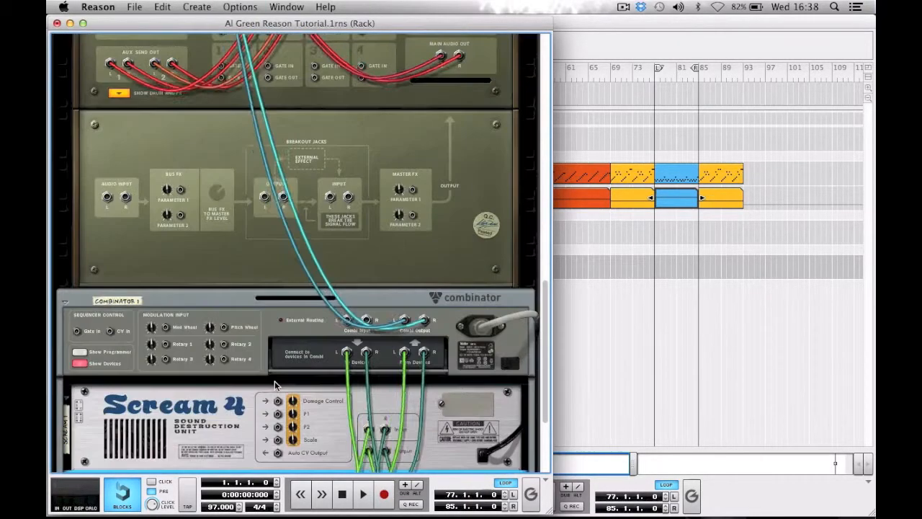
{"action": "scroll", "coordinate": [395, 351], "scroll_direction": "down", "scroll_amount": 3}
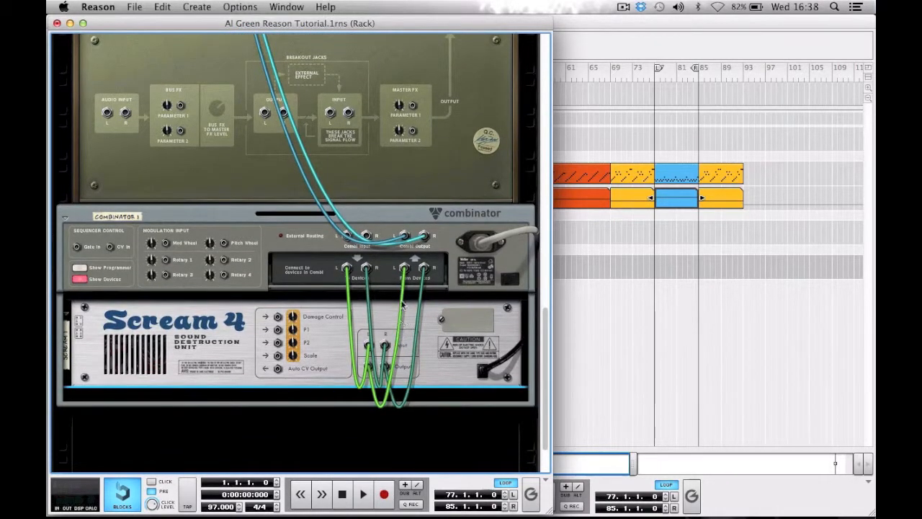
{"action": "left_click_drag", "start_coordinate": [405, 238], "coordinate": [381, 249]}
{"action": "scroll", "coordinate": [407, 250], "scroll_direction": "up", "scroll_amount": 10}
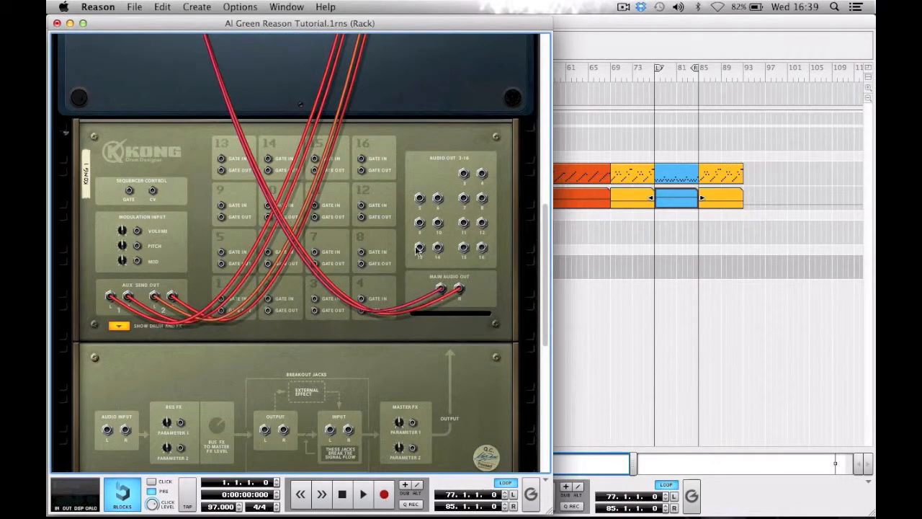
{"action": "left_click_drag", "start_coordinate": [441, 288], "coordinate": [405, 324]}
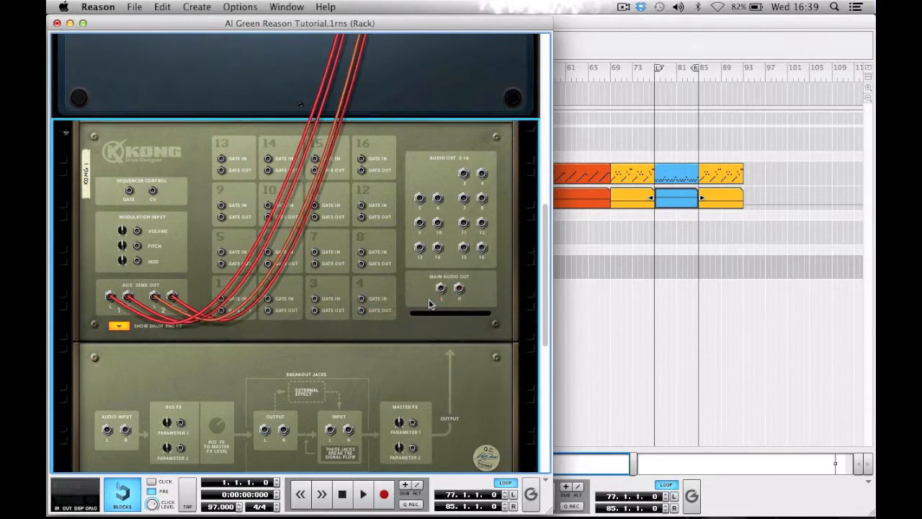
- Connect Kong's main audio output to the Combinator's input and route the Combinator's outputs to mixer channels 3 and 4
{"action": "left_click_drag", "start_coordinate": [440, 290], "coordinate": [347, 319]}
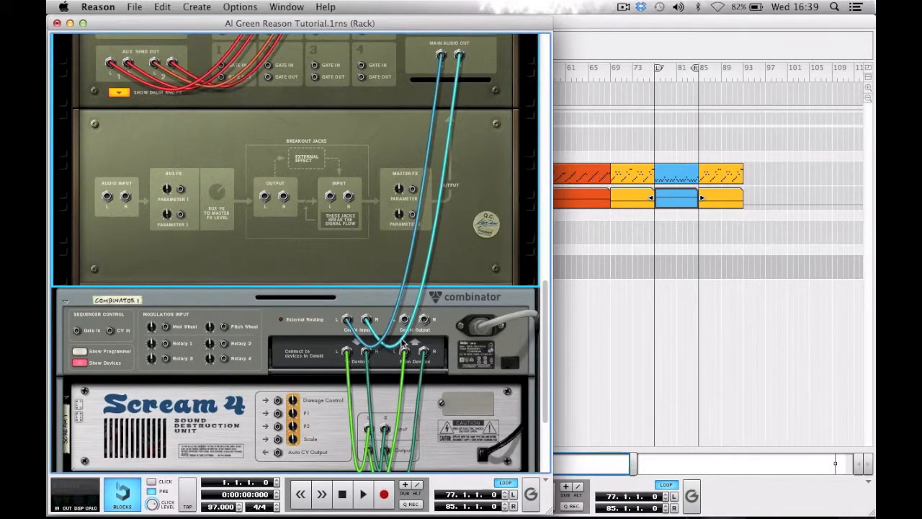
{"action": "mouse_move", "coordinate": [407, 321]}
{"action": "left_mouse_down"}
{"action": "mouse_move", "coordinate": [367, 138]}
{"action": "mouse_move", "coordinate": [303, 8]}
{"action": "mouse_move", "coordinate": [238, 7]}
{"action": "mouse_move", "coordinate": [160, 119]}
{"action": "mouse_move", "coordinate": [123, 93]}
{"action": "mouse_move", "coordinate": [128, 103]}
{"action": "mouse_move", "coordinate": [146, 99]}
{"action": "left_mouse_up"}
{"action": "key", "text": "Tab"}
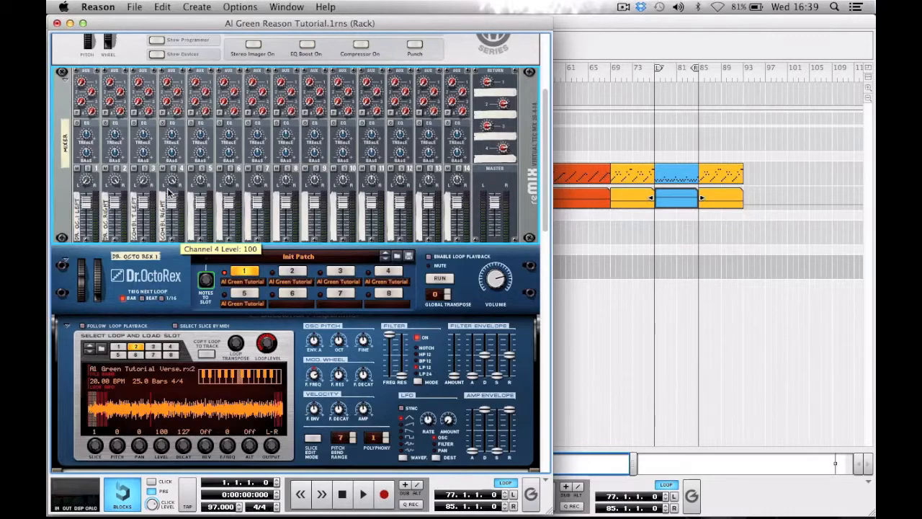
{"action": "key", "text": "Tab"}
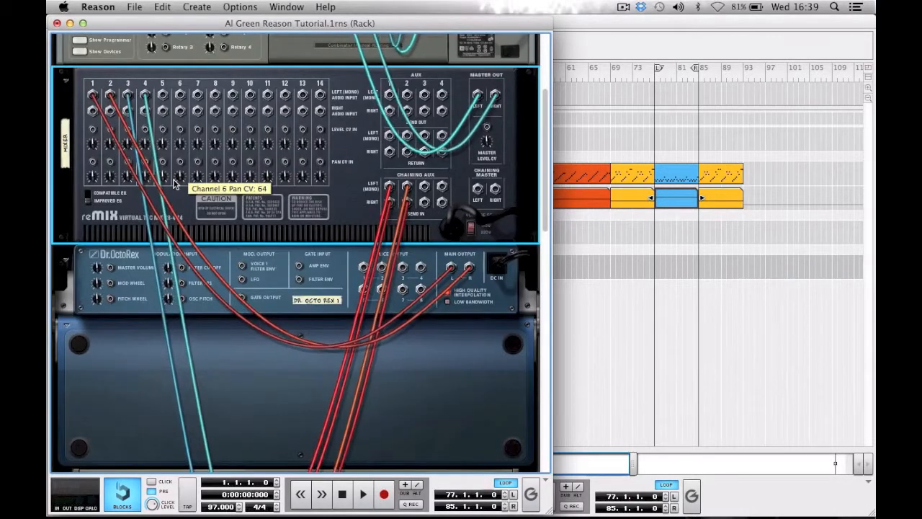
- Return to the Combinator on the front of the rack and toggle its Bypass/On/Off switch
{"action": "scroll", "coordinate": [247, 241], "scroll_direction": "down", "scroll_amount": 5}
{"action": "scroll", "coordinate": [247, 236], "scroll_direction": "down", "scroll_amount": 10}
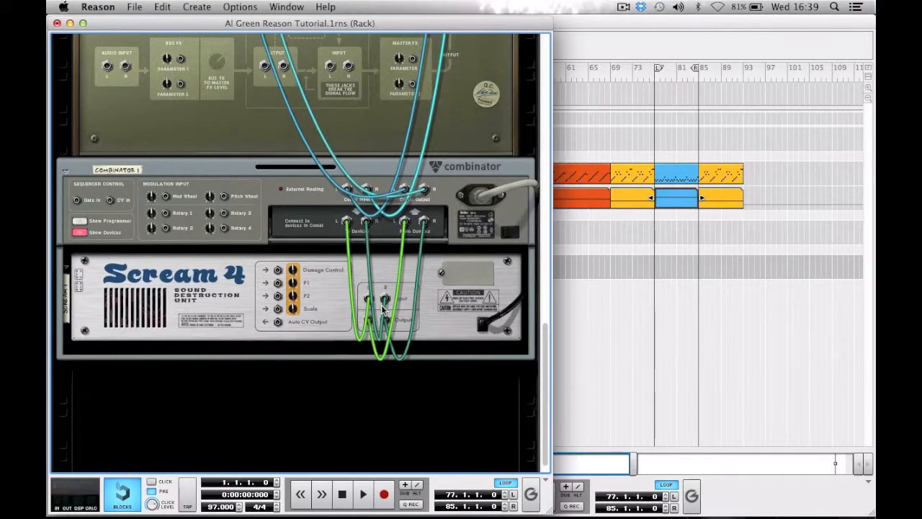
{"action": "key", "text": "Tab"}
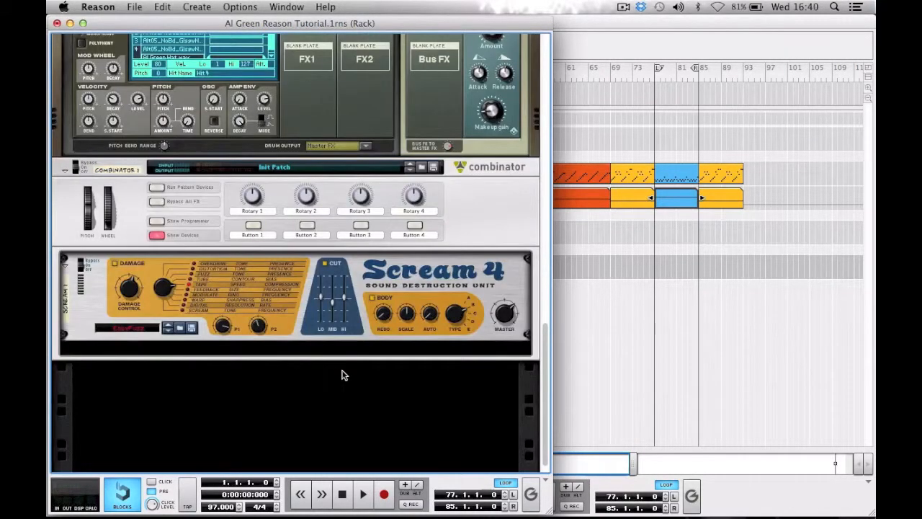
{"action": "scroll", "coordinate": [342, 375], "scroll_direction": "up", "scroll_amount": 4}
{"action": "scroll", "coordinate": [342, 375], "scroll_direction": "up", "scroll_amount": 2}
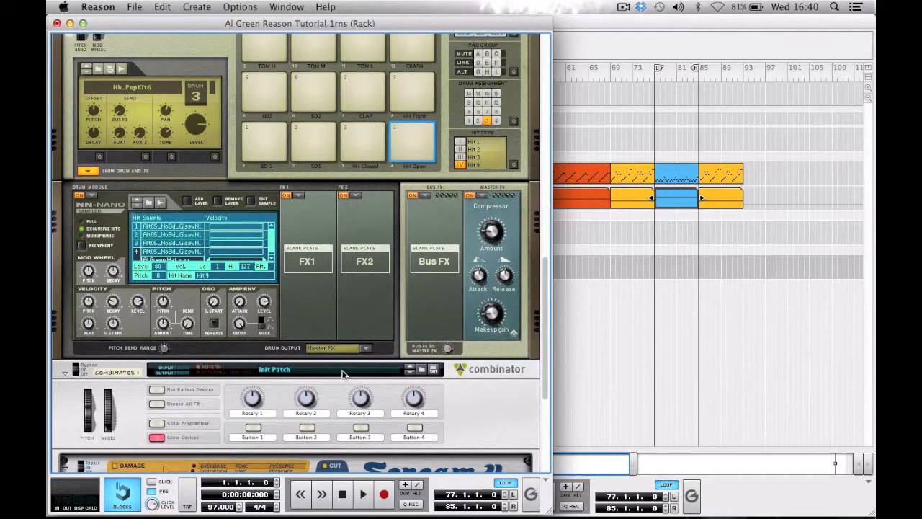
{"action": "scroll", "coordinate": [342, 375], "scroll_direction": "down", "scroll_amount": 1}
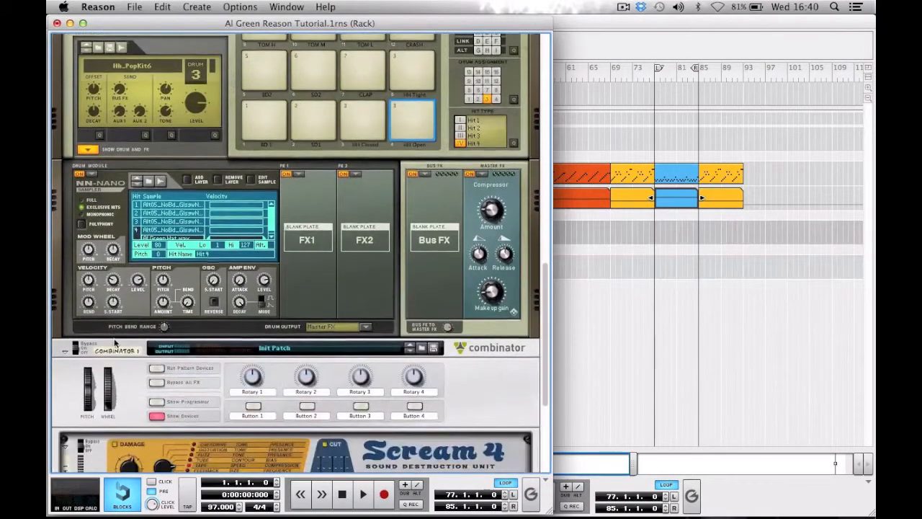
{"action": "left_click", "coordinate": [74, 349]}
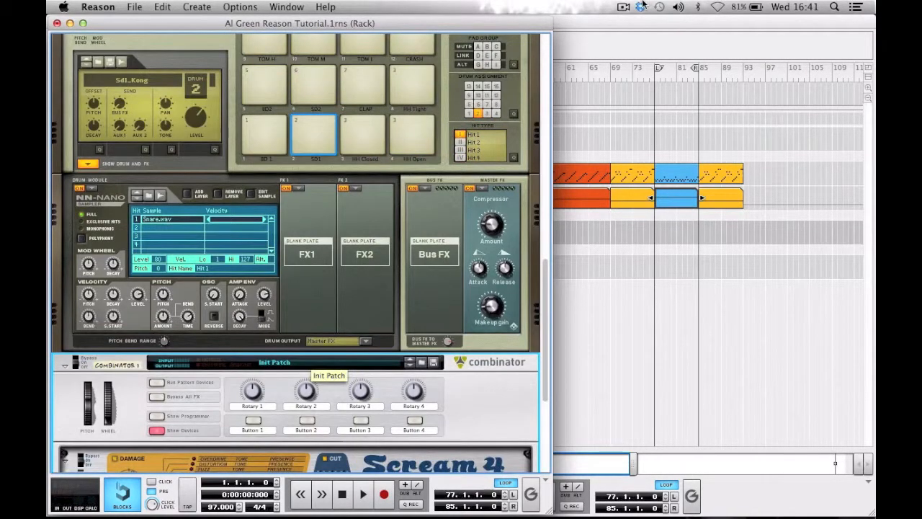
- Bring the song's sequencer window to the front
{"action": "left_click", "coordinate": [625, 45]}
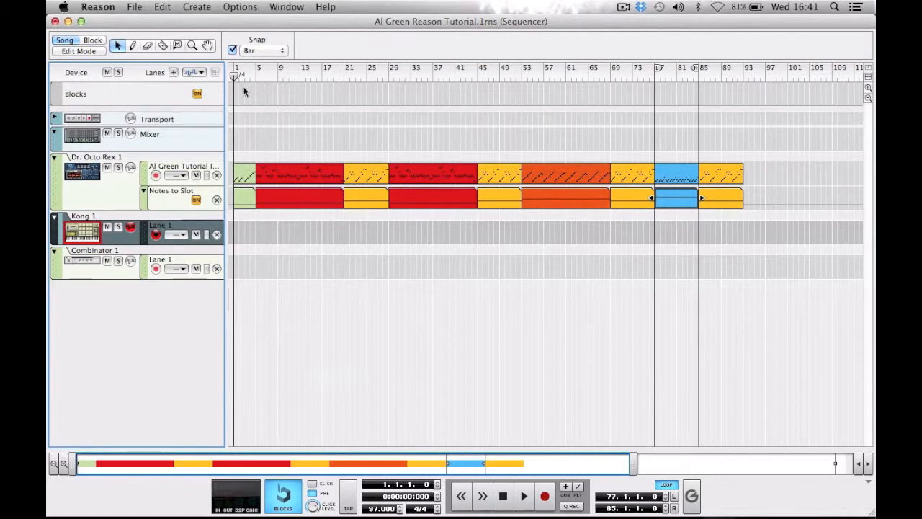
- Play the song from the start and then from bar 5, lowering the system volume during playback
{"action": "key", "text": "space"}
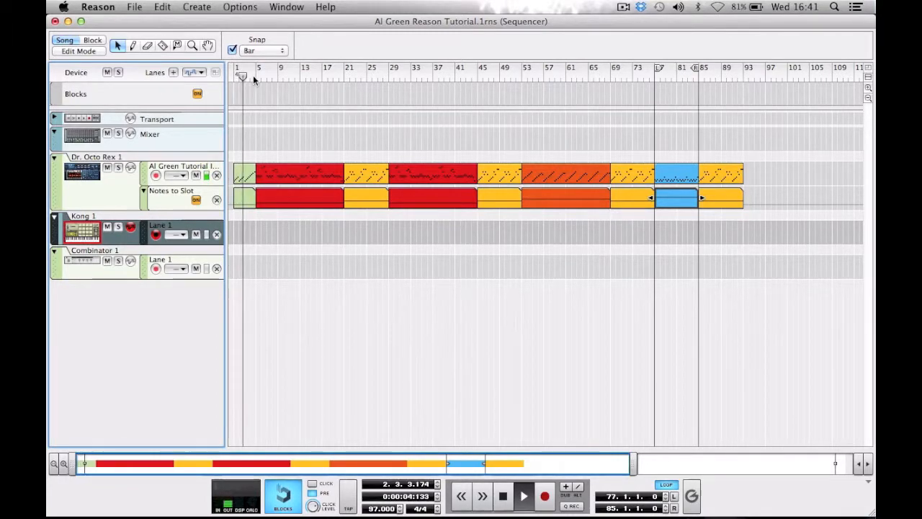
{"action": "left_click", "coordinate": [255, 73]}
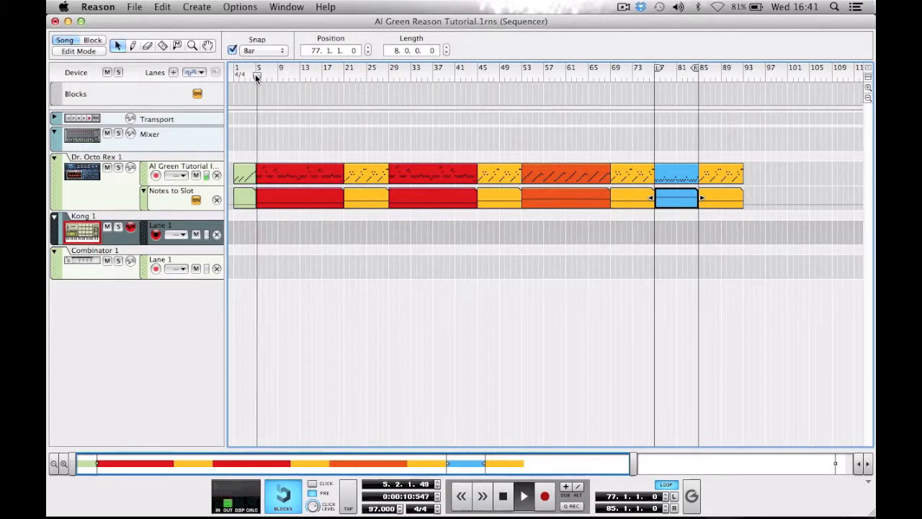
{"action": "key", "text": "XF86AudioLowerVolume"}
{"action": "key", "text": "XF86AudioLowerVolume"}
{"action": "key", "text": "XF86AudioLowerVolume"}
{"action": "key", "text": "XF86AudioLowerVolume"}
{"action": "key", "text": "XF86AudioLowerVolume"}
{"action": "key", "text": "XF86AudioLowerVolume"}
{"action": "key", "text": "XF86AudioLowerVolume"}
{"action": "key", "text": "XF86AudioLowerVolume"}
{"action": "key", "text": "XF86AudioLowerVolume"}
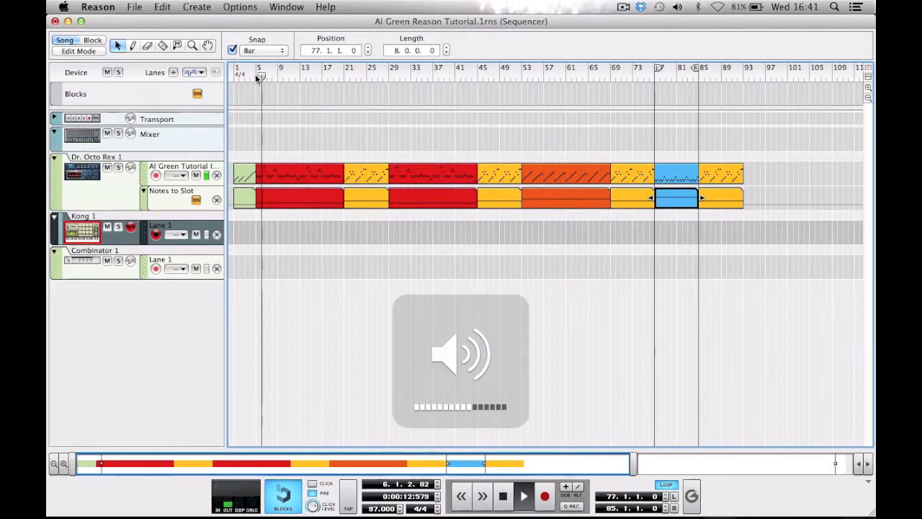
- Listen to the song sections that start at bars 21, 53 and 77
{"action": "left_click", "coordinate": [344, 70]}
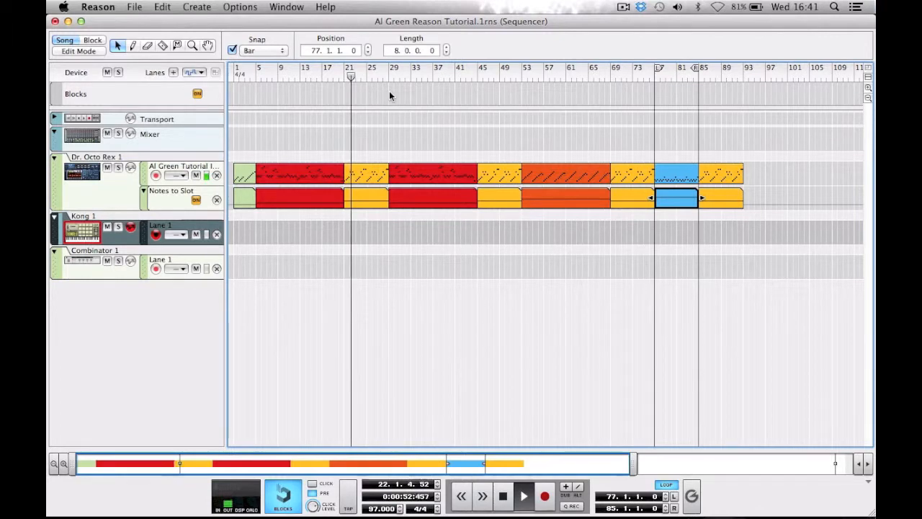
{"action": "key", "text": "space"}
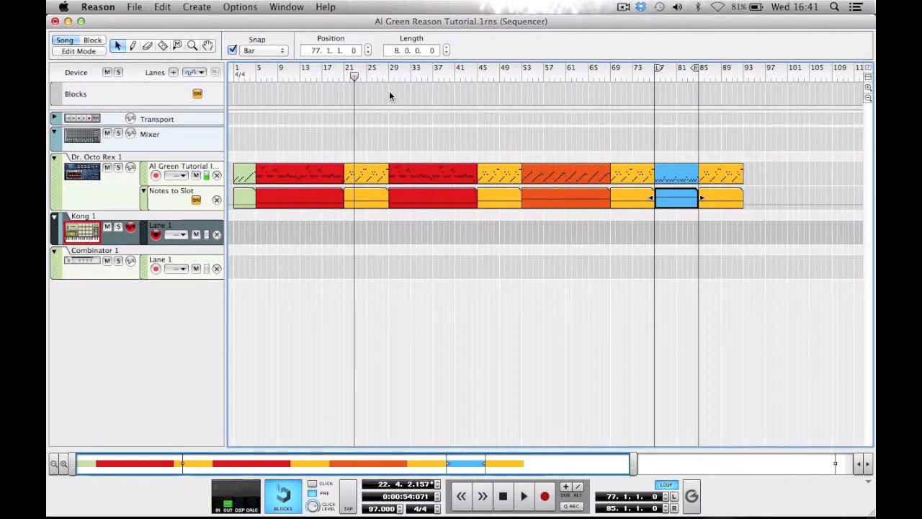
{"action": "left_click", "coordinate": [522, 77]}
{"action": "key", "text": "space"}
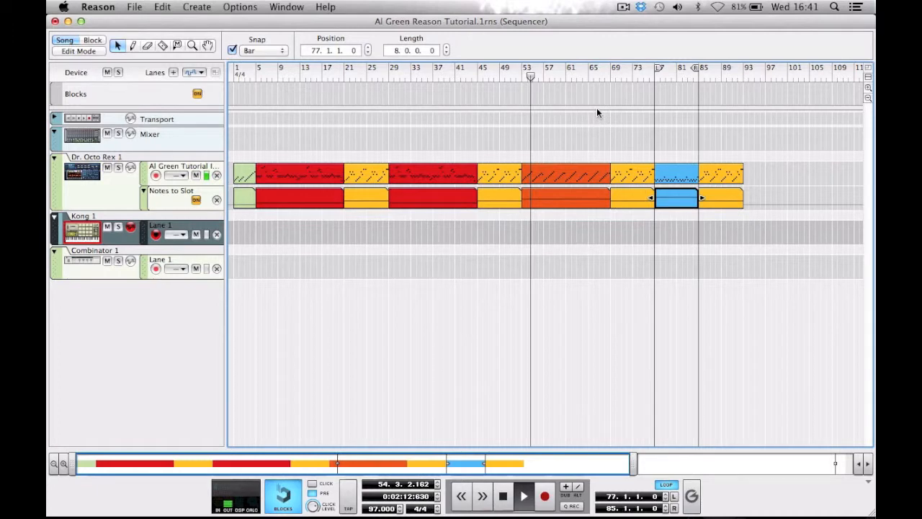
{"action": "left_click", "coordinate": [654, 75]}
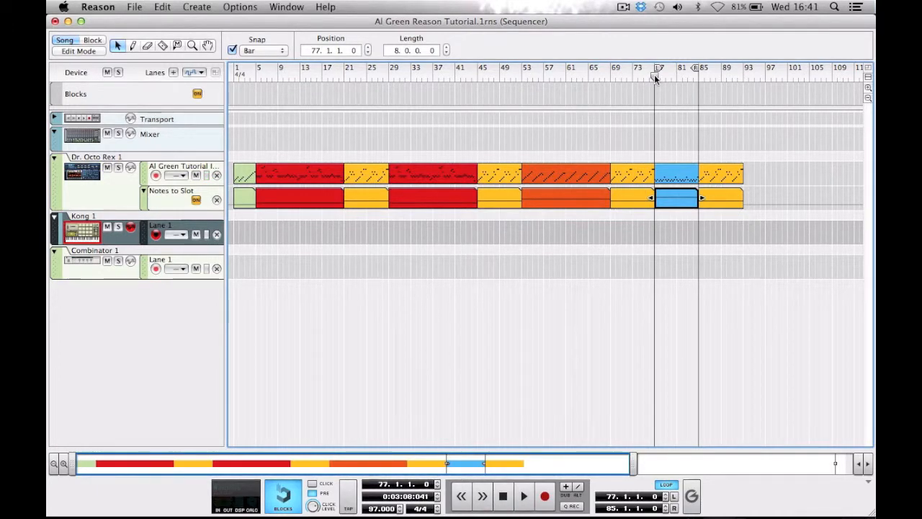
{"action": "key", "text": "space"}
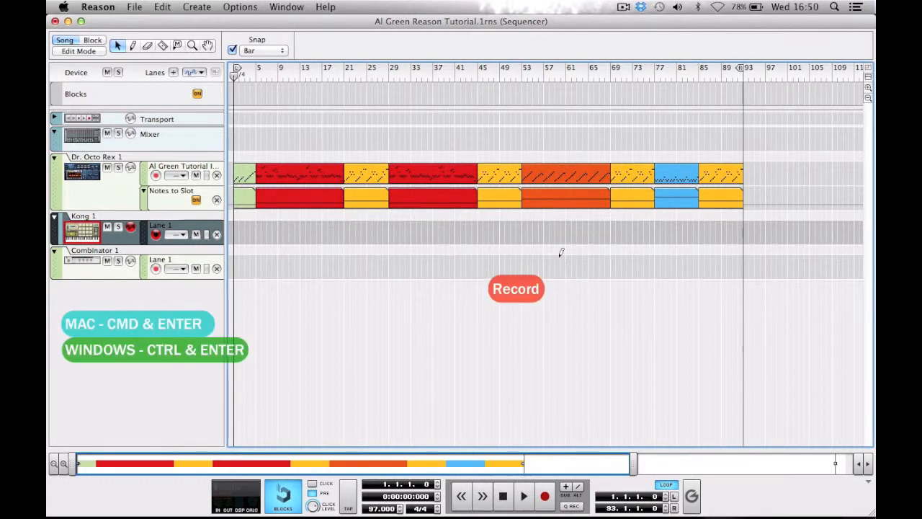
- Record a four-bar BD 1 and SD1 pattern on the Kong lane from bar 1, quantize all its notes and play it back
{"action": "key", "text": "super+Return"}
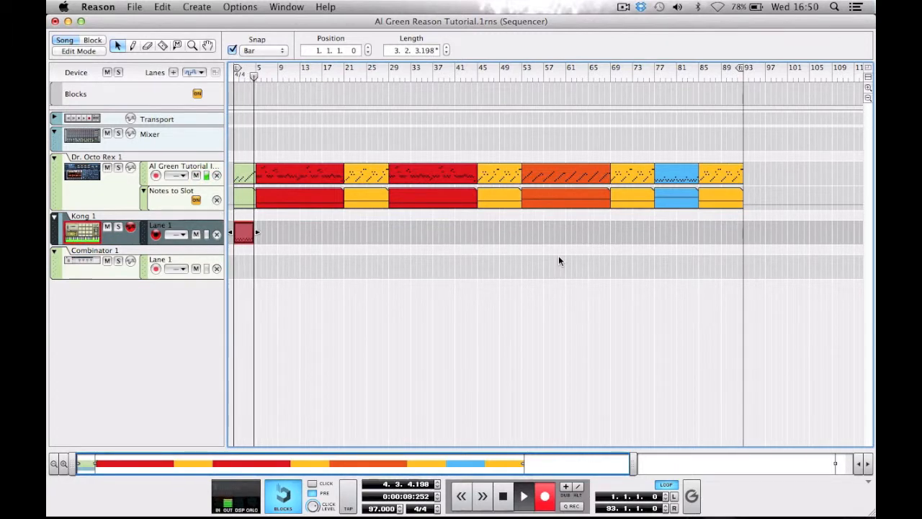
{"action": "key", "text": "space"}
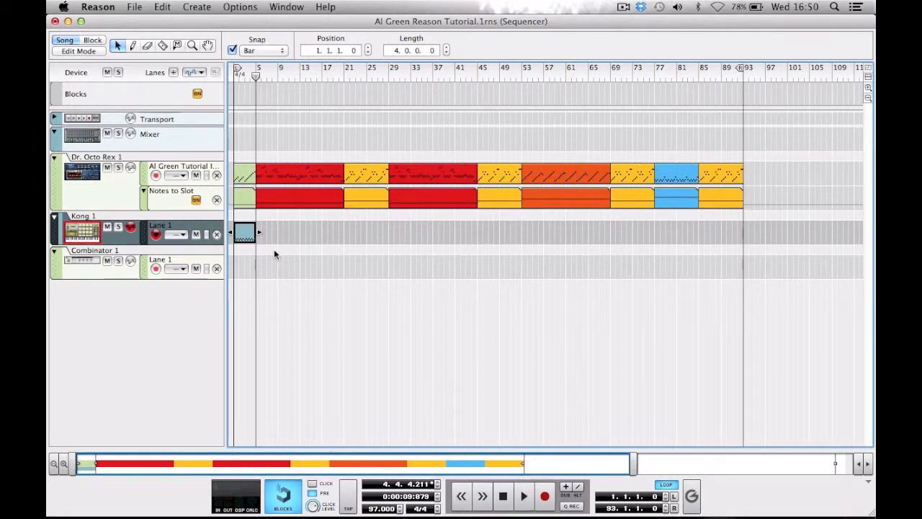
{"action": "key", "text": "super+e"}
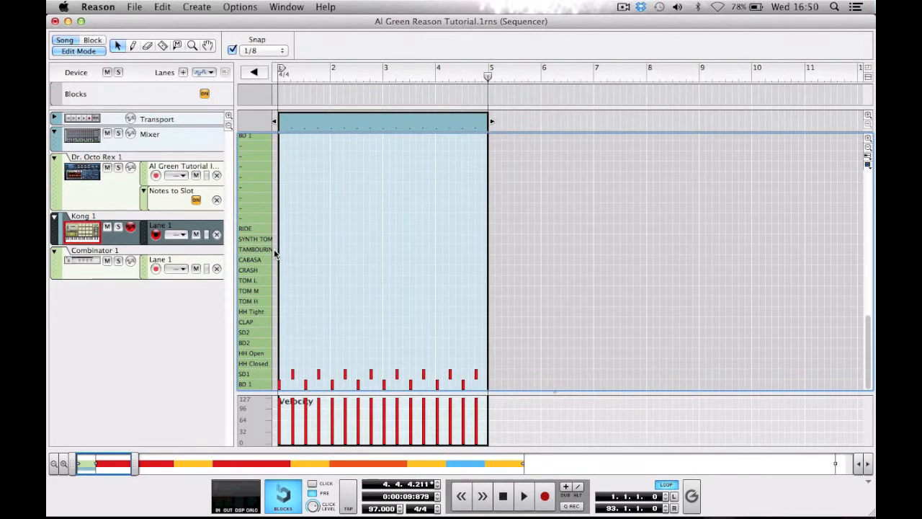
{"action": "key", "text": "super+a"}
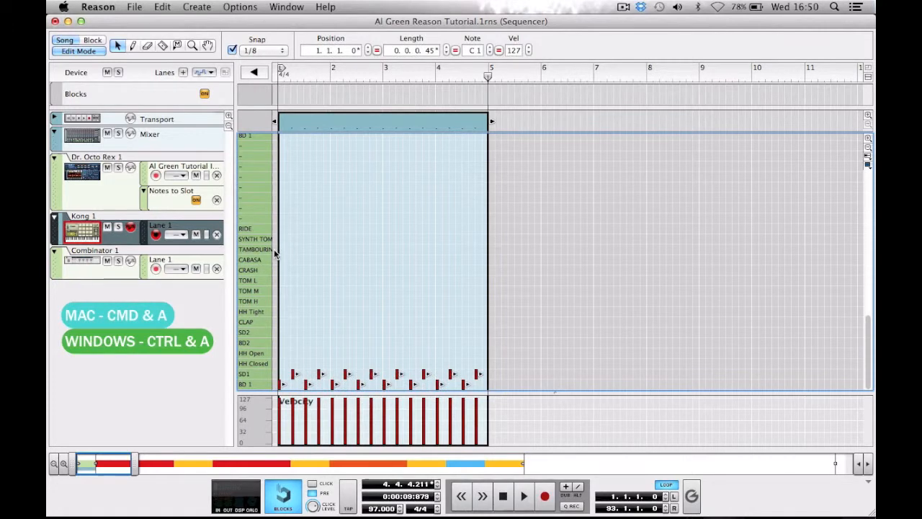
{"action": "key", "text": "super+k"}
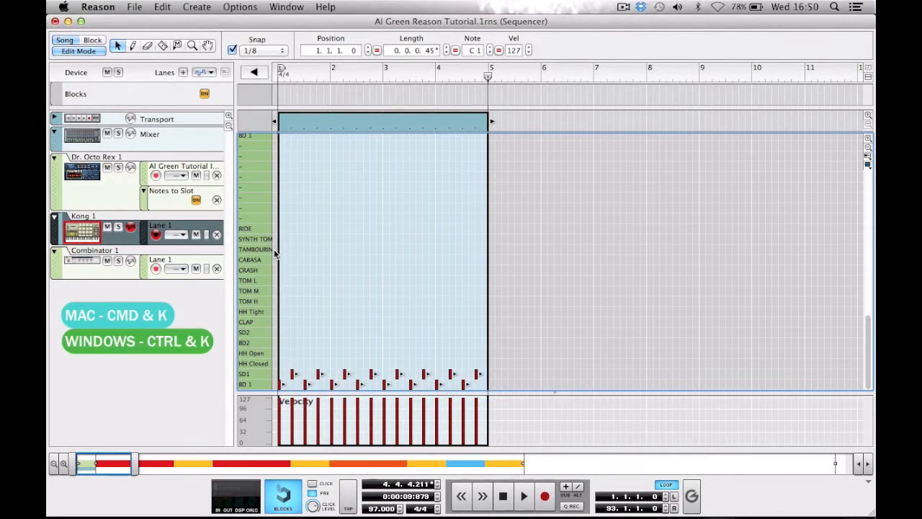
{"action": "key", "text": "space"}
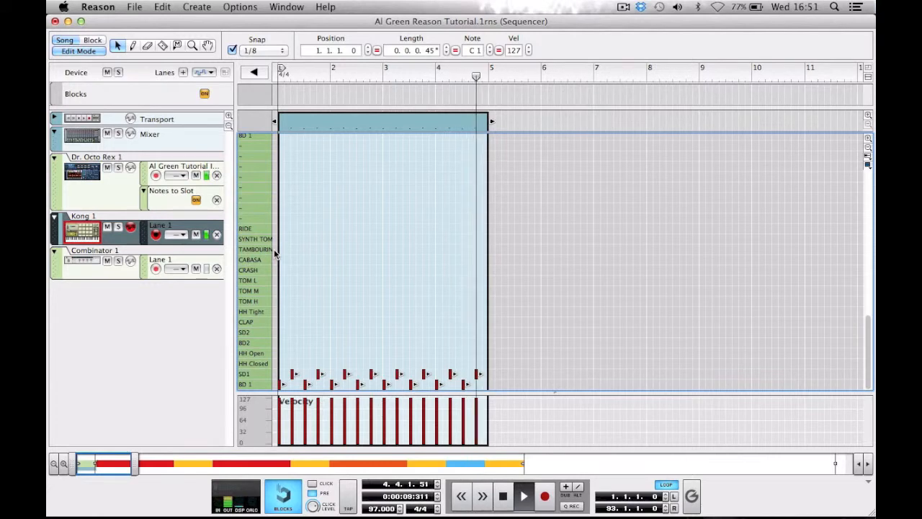
{"action": "key", "text": "space"}
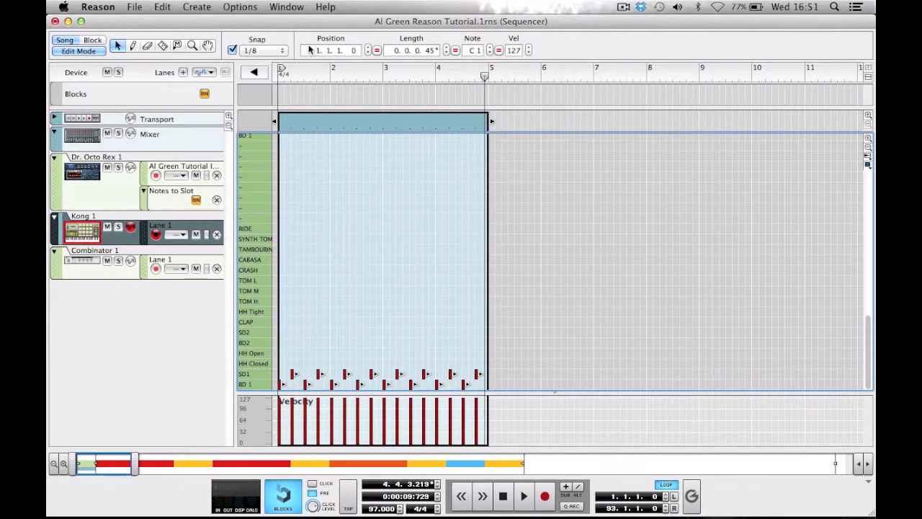
- Bring the rack to the front, load High Kick.wav into Kong's BD2 pad and select the BD 1 pad
{"action": "left_click", "coordinate": [291, 6]}
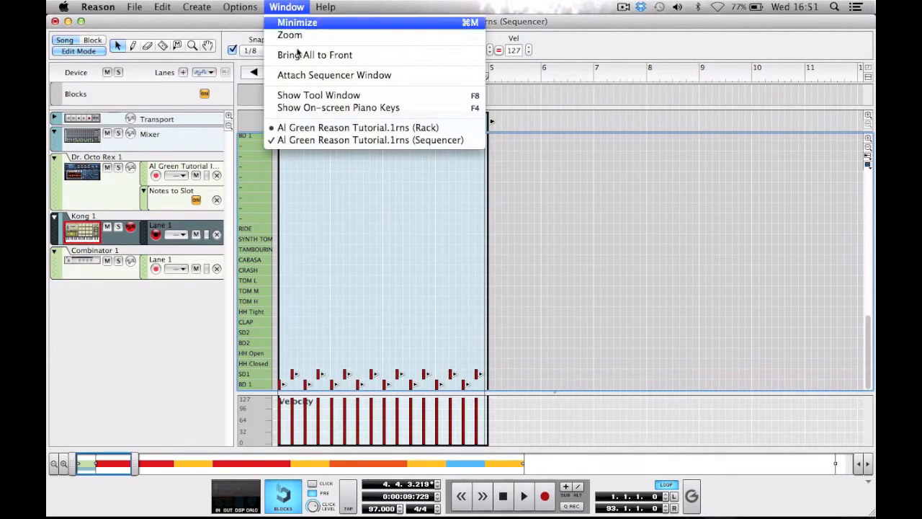
{"action": "left_click", "coordinate": [327, 128]}
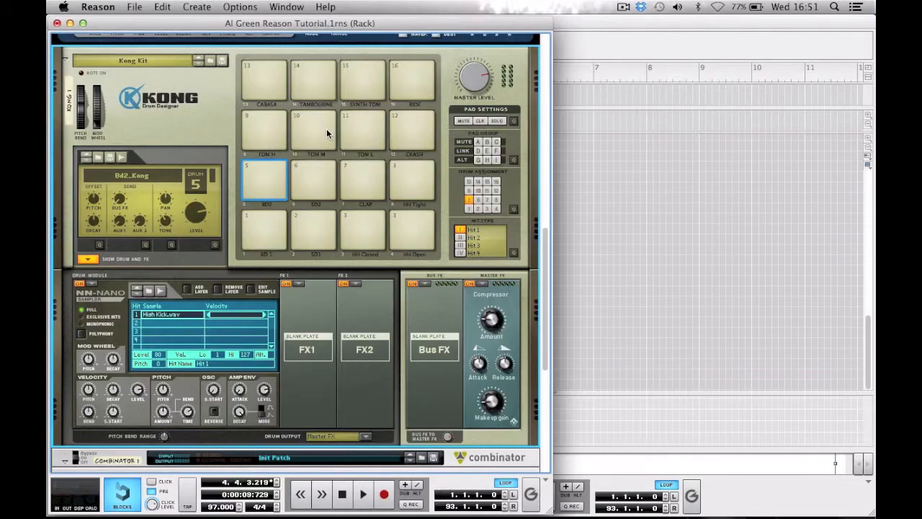
{"action": "left_click", "coordinate": [272, 181]}
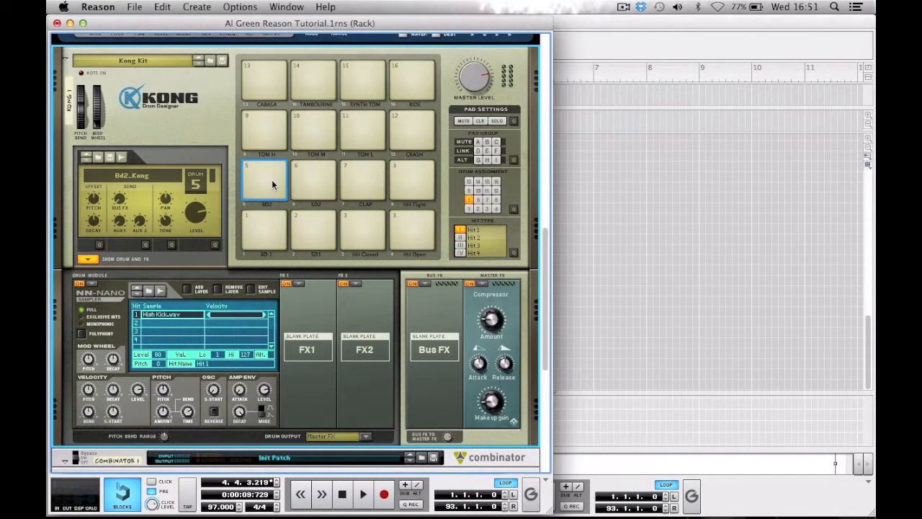
{"action": "left_click", "coordinate": [149, 292]}
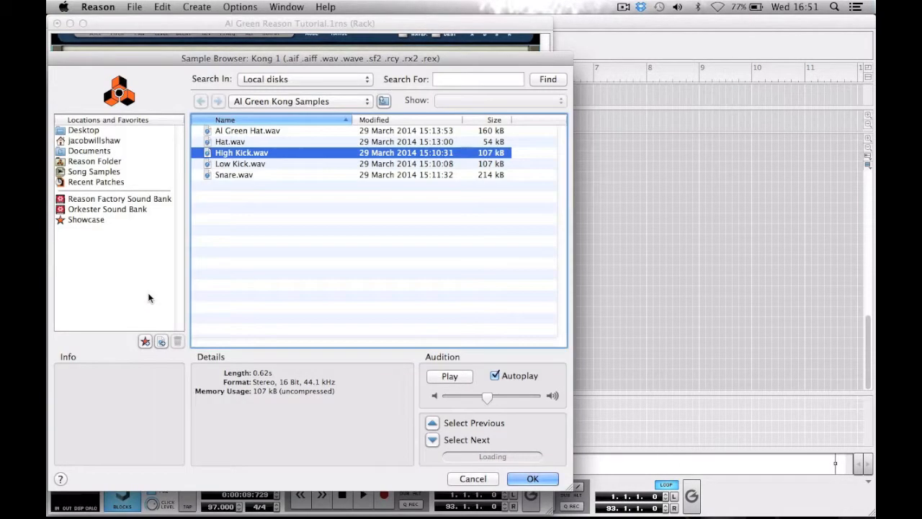
{"action": "double_click", "coordinate": [242, 153]}
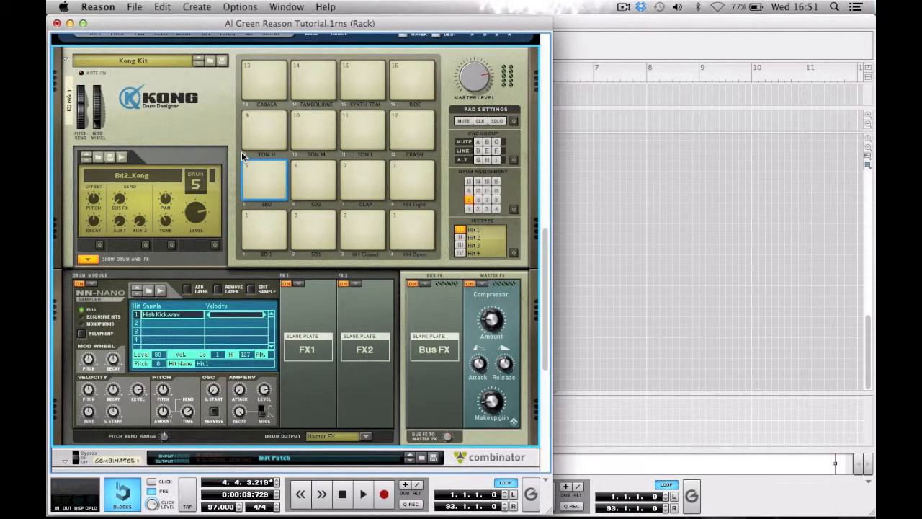
{"action": "left_click", "coordinate": [256, 235]}
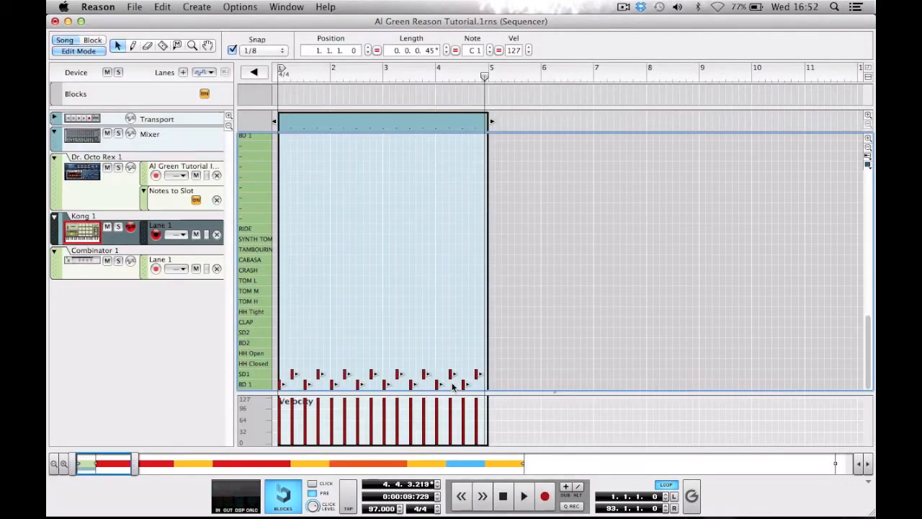
- Copy all BD 1 notes of the four-bar clip onto the BD2 row and play the layered pattern
{"action": "left_click", "coordinate": [471, 390]}
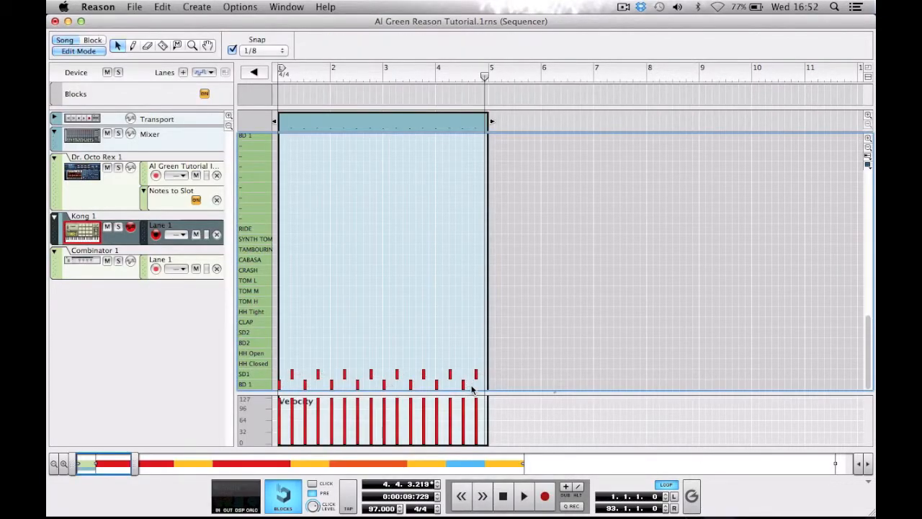
{"action": "left_click_drag", "start_coordinate": [472, 389], "coordinate": [273, 387]}
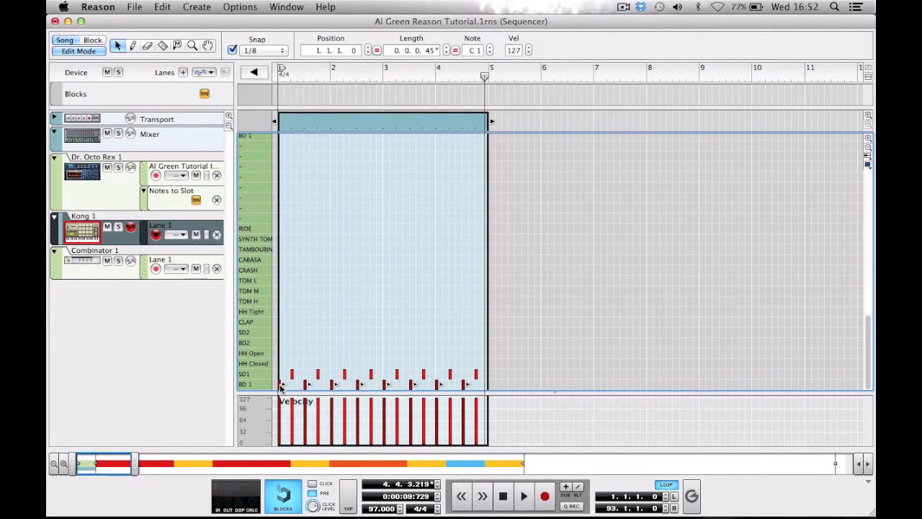
{"action": "left_click_drag", "start_coordinate": [281, 387], "coordinate": [279, 351]}
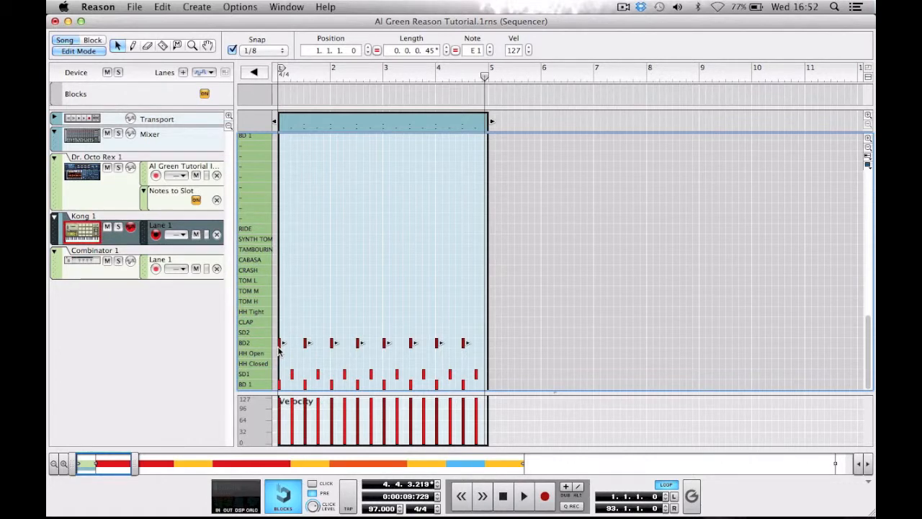
{"action": "key", "text": "space"}
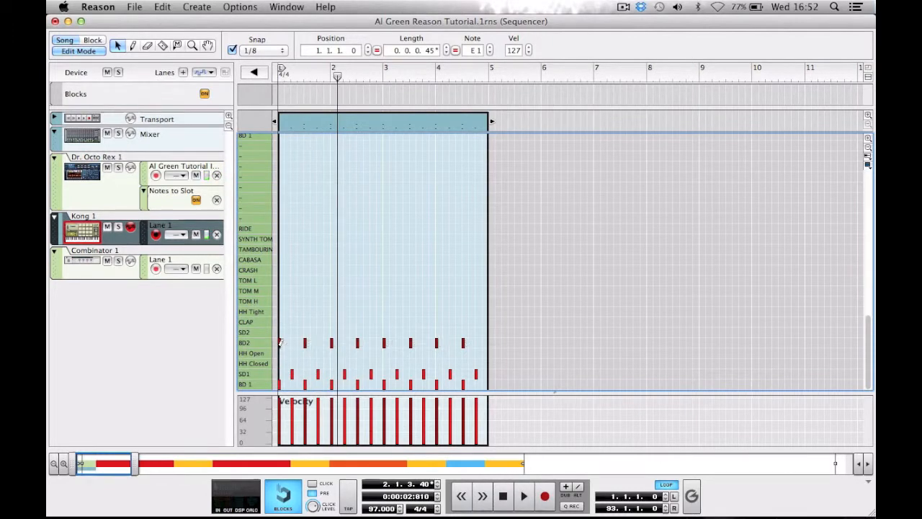
- Return to the arrangement, place the playhead at bar 5 and set the loop locators to bars 5 and 13
{"action": "key", "text": "super+e"}
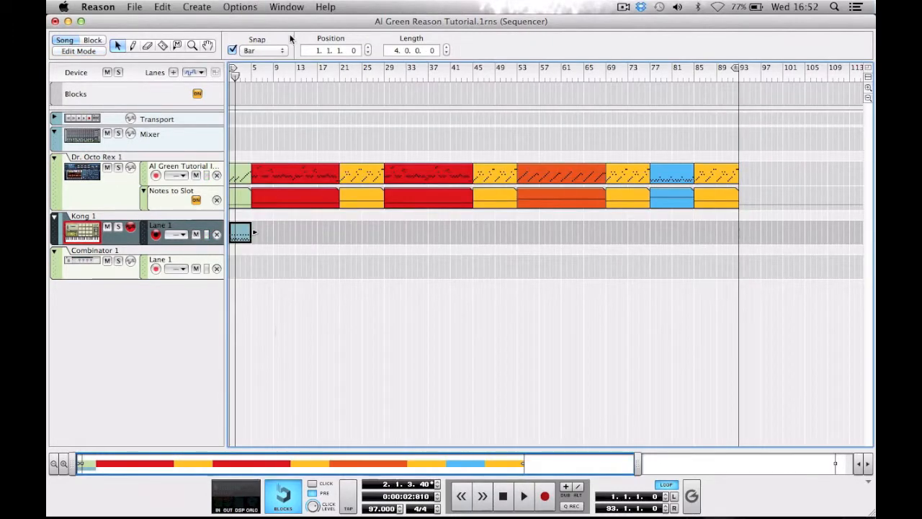
{"action": "left_click", "coordinate": [250, 75]}
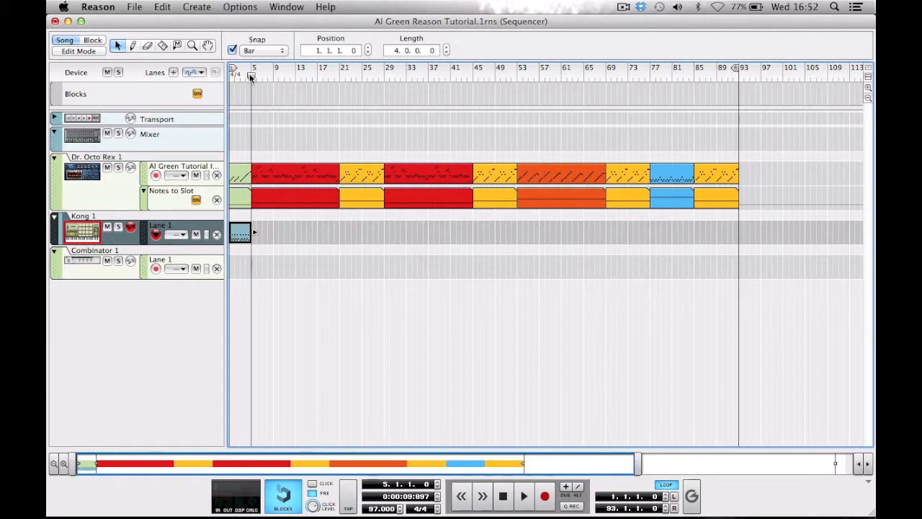
{"action": "left_click_drag", "start_coordinate": [235, 69], "coordinate": [252, 69]}
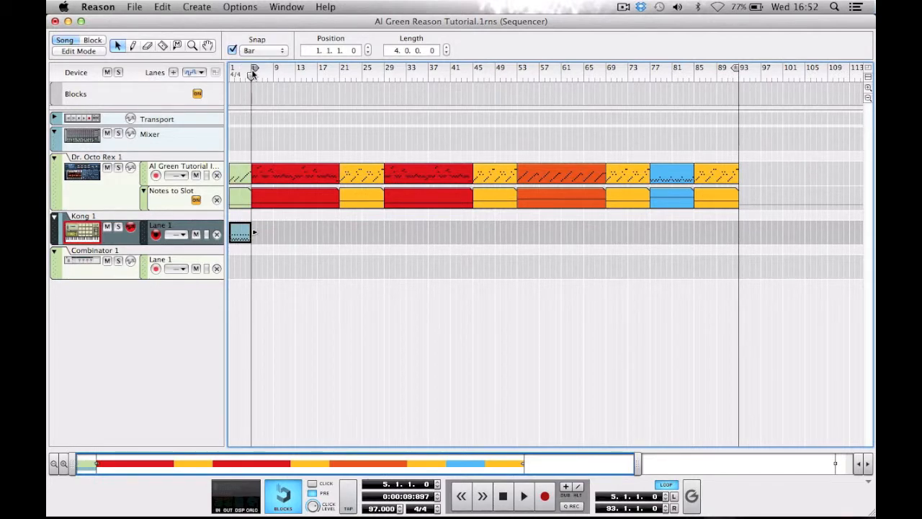
{"action": "left_click_drag", "start_coordinate": [735, 70], "coordinate": [290, 86]}
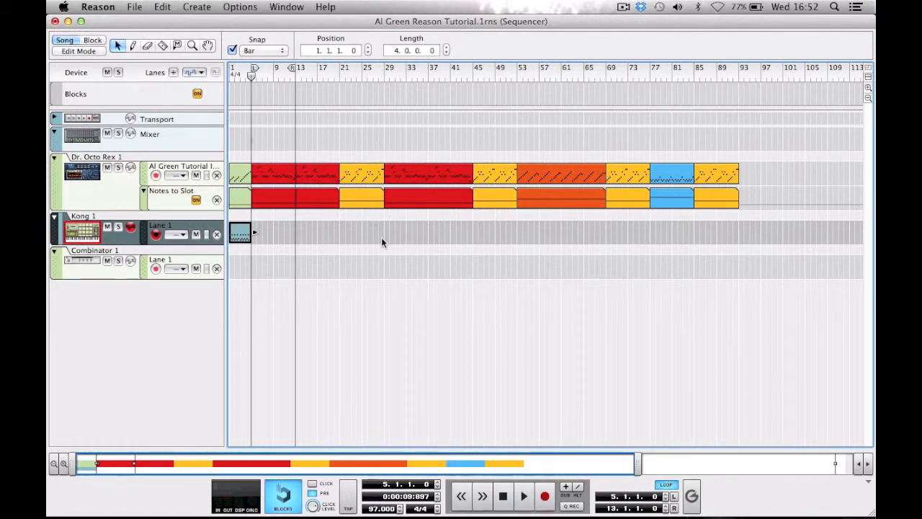
- Record an eight-bar Kong drum pattern between bars 5 and 13 and select all its notes in the clip editor
{"action": "key", "text": "super+Return"}
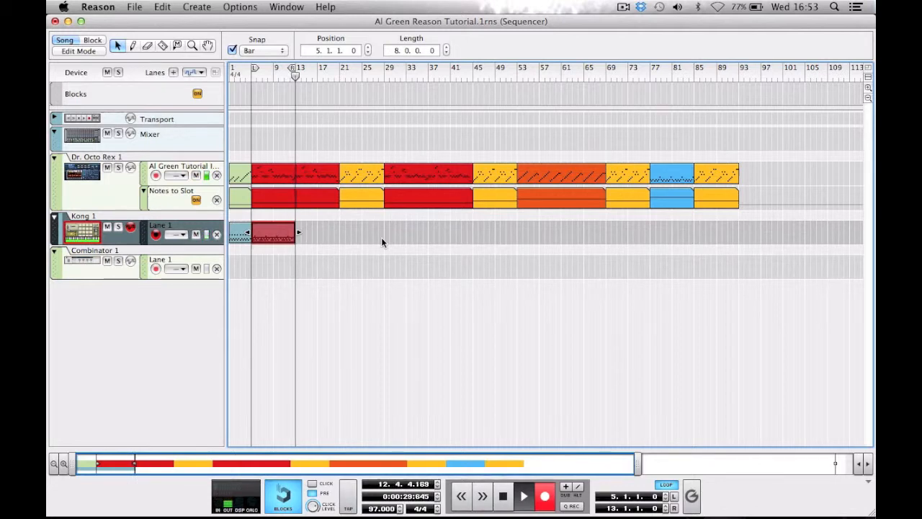
{"action": "key", "text": "space"}
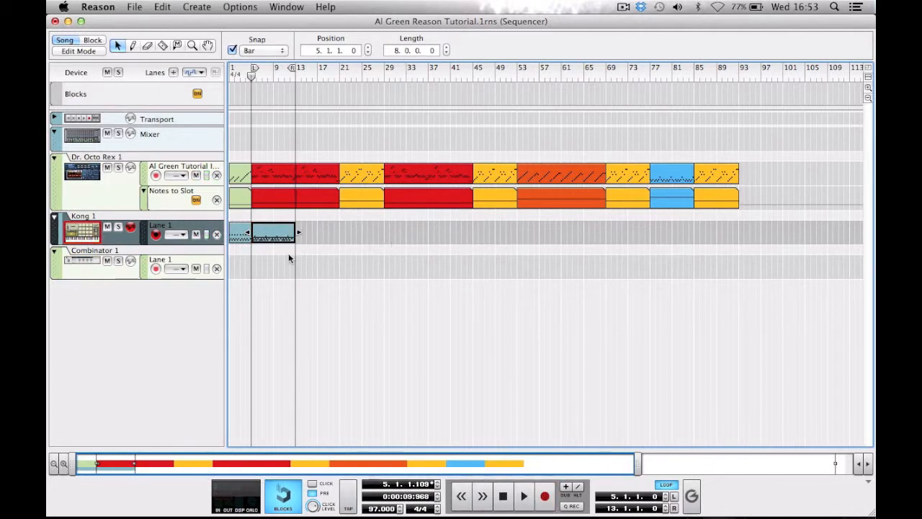
{"action": "double_click", "coordinate": [281, 232]}
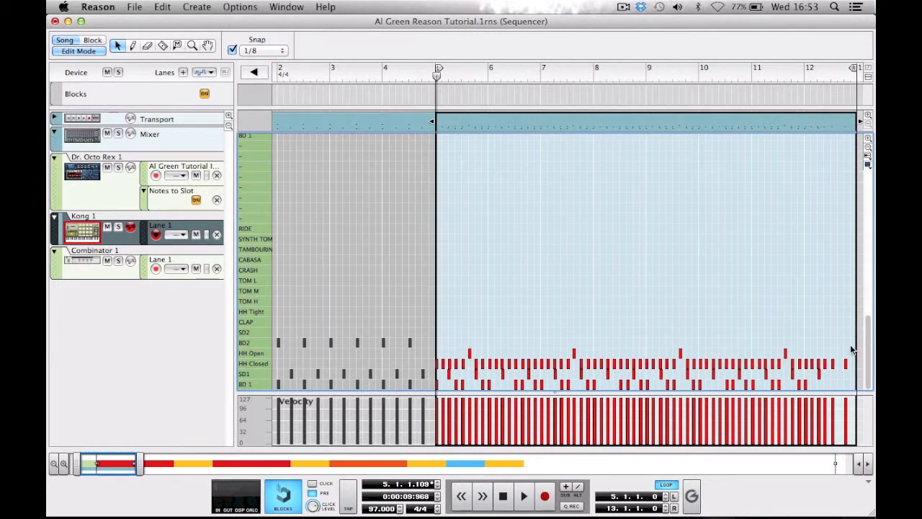
{"action": "key", "text": "super+a"}
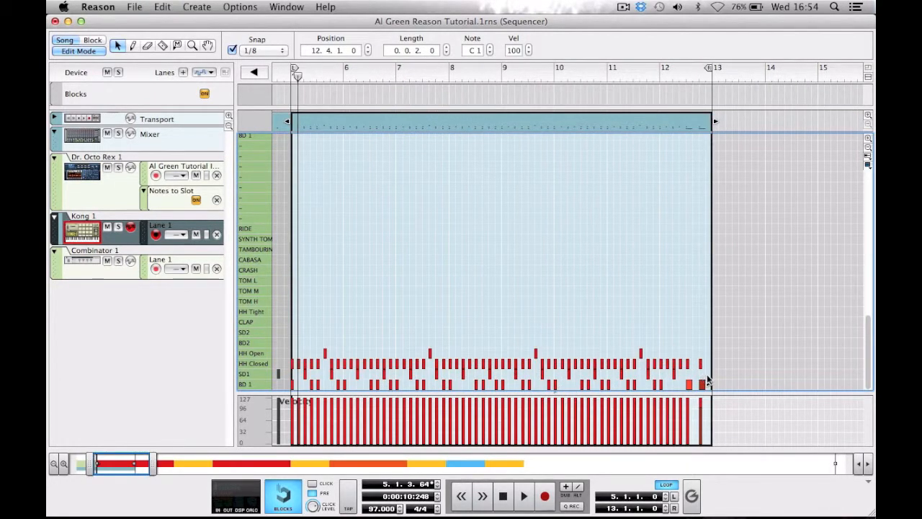
- Copy all BD 1 notes of the clip between bars 5 and 13 onto the BD2 row and return to the arrangement
{"action": "left_click", "coordinate": [708, 382]}
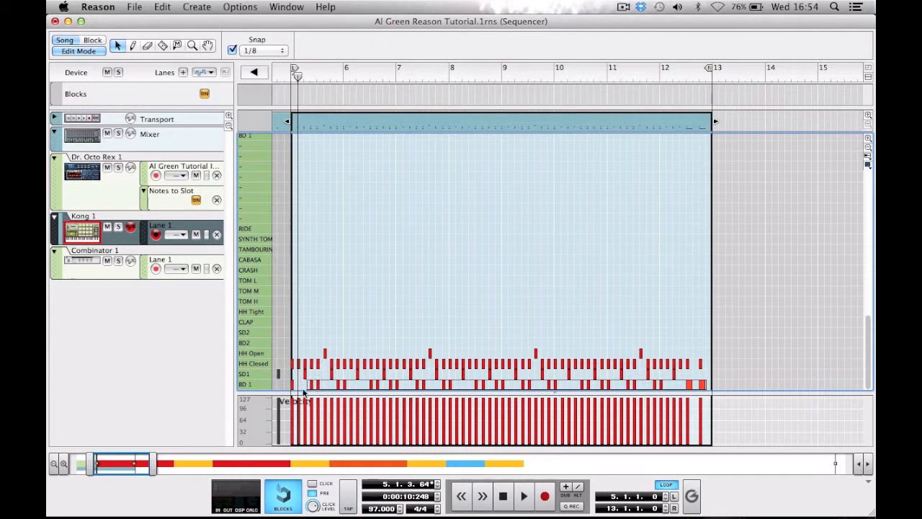
{"action": "left_click_drag", "start_coordinate": [706, 380], "coordinate": [291, 390]}
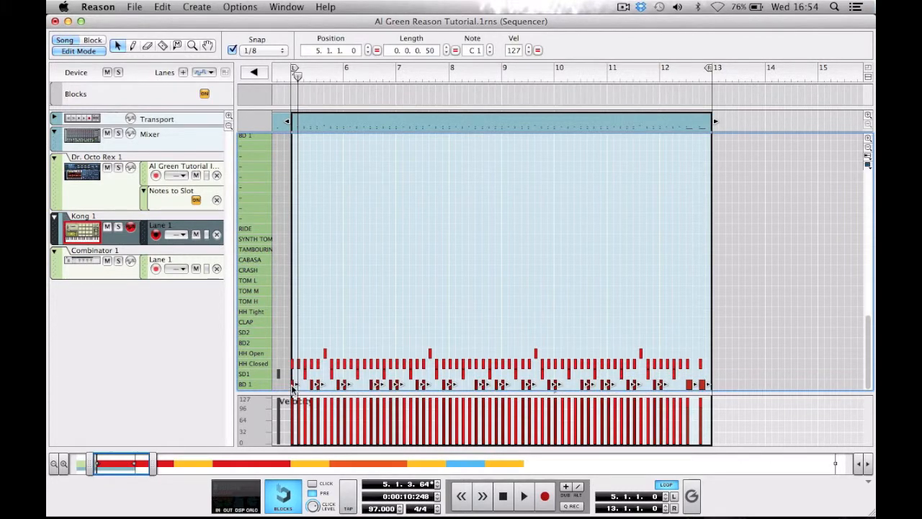
{"action": "left_click_drag", "start_coordinate": [293, 386], "coordinate": [295, 344]}
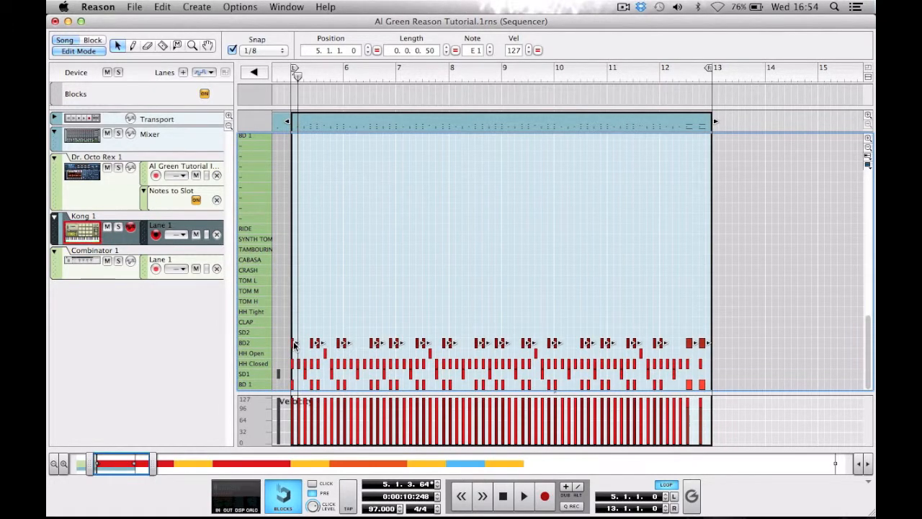
{"action": "key", "text": "super+e"}
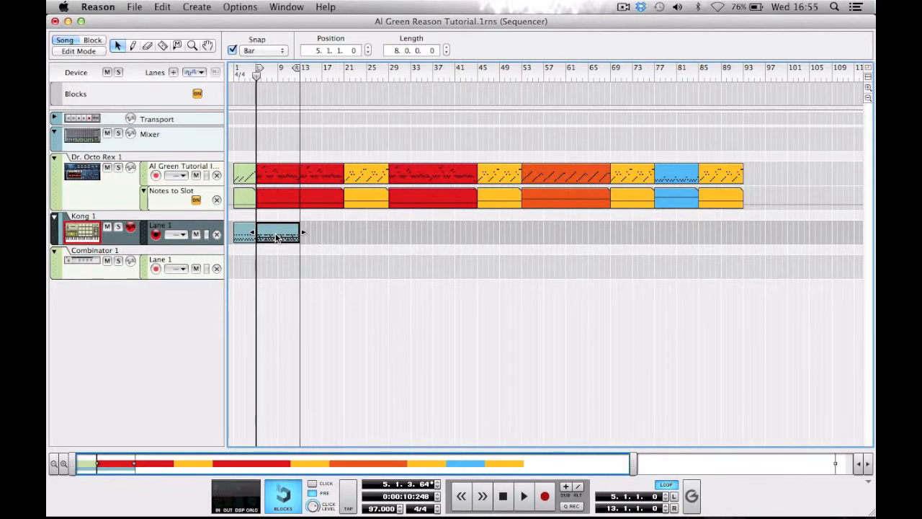
- Copy the eight-bar Kong clip at bar 5 and paste the duplicate at bar 13
{"action": "mouse_move", "coordinate": [276, 238]}
{"action": "left_mouse_down"}
{"action": "mouse_move", "coordinate": [326, 236]}
{"action": "mouse_move", "coordinate": [278, 238]}
{"action": "left_mouse_up"}
{"action": "key", "text": "super+c"}
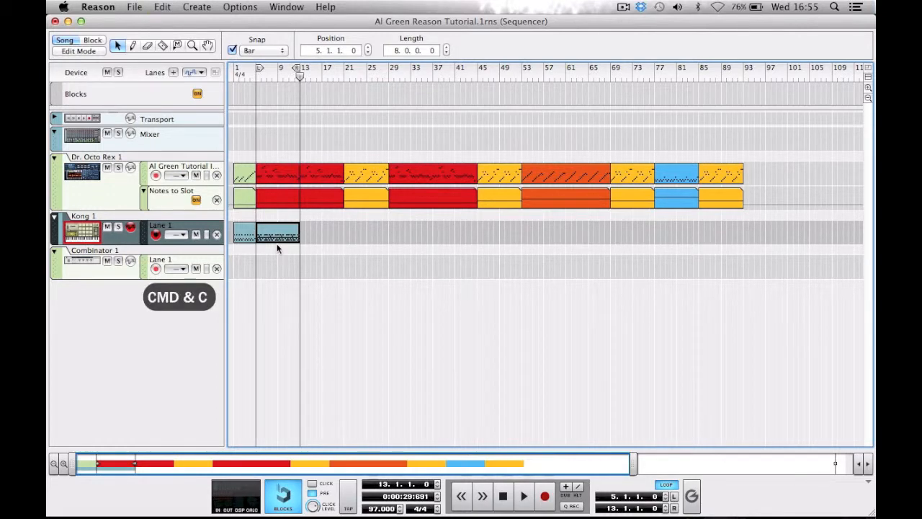
{"action": "key", "text": "super+v"}
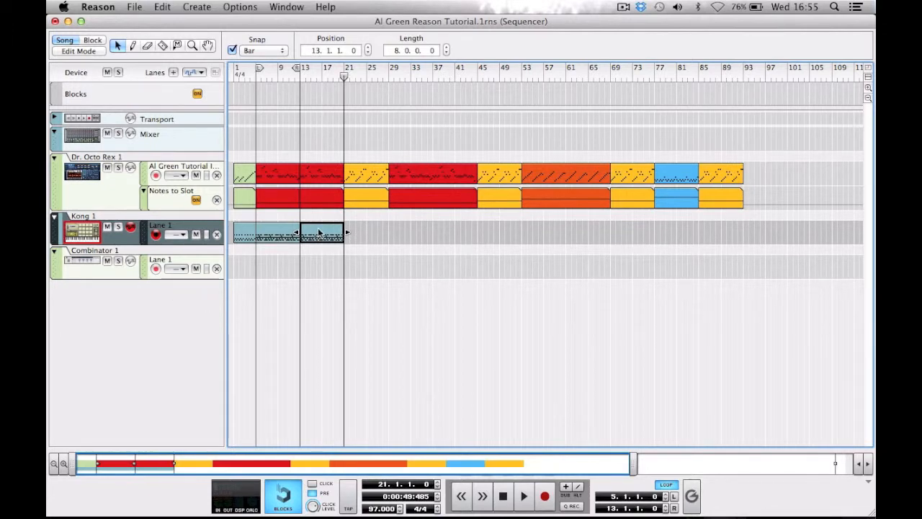
- Play the duplicated Kong clip from bar 19 and delete its last BD 1, BD2 and closed hi-hat notes, from beat 3 of bar 20
{"action": "left_click", "coordinate": [332, 75]}
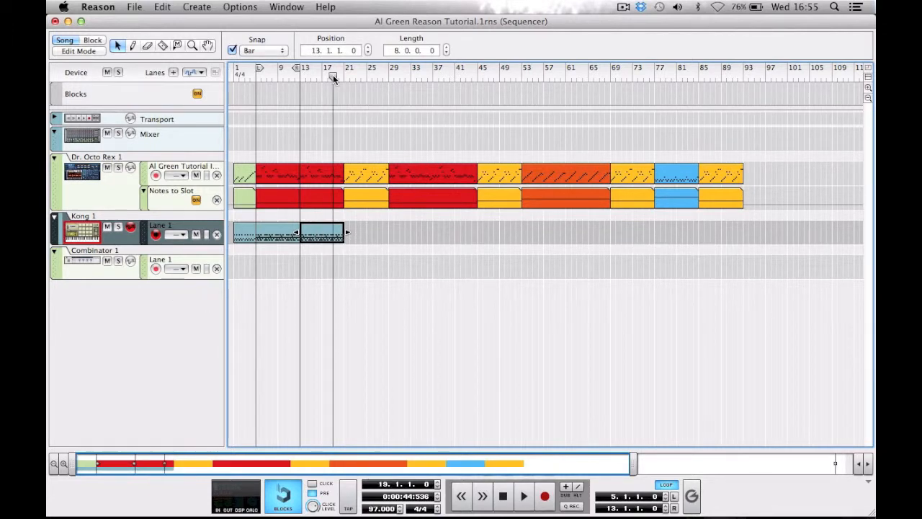
{"action": "double_click", "coordinate": [339, 232]}
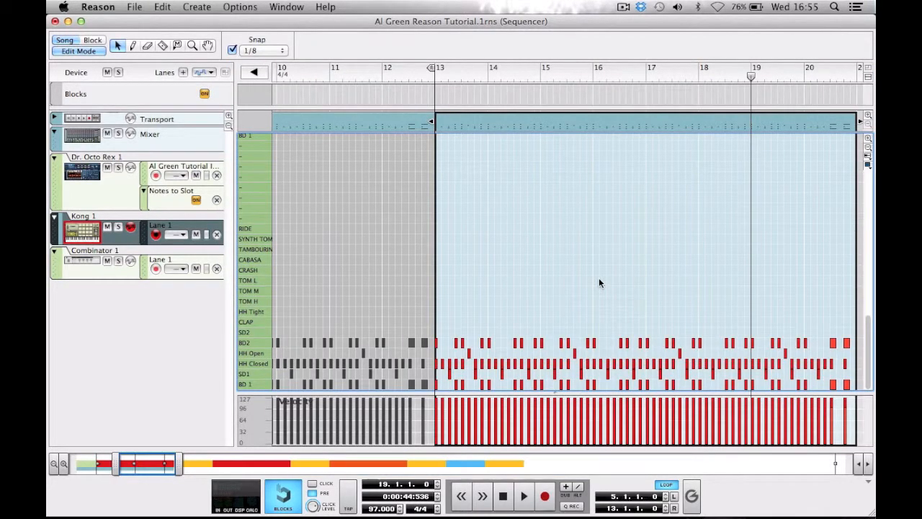
{"action": "scroll", "coordinate": [598, 282], "scroll_direction": "right", "scroll_amount": 5}
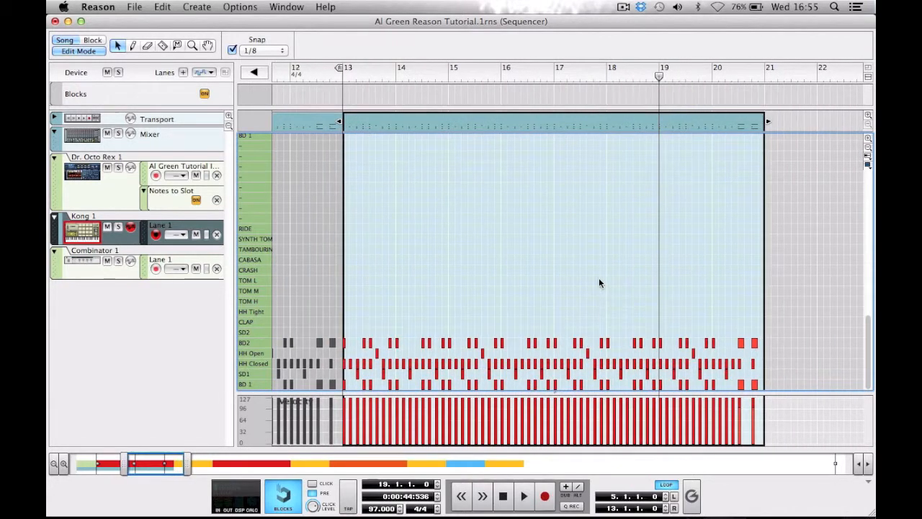
{"action": "key", "text": "space"}
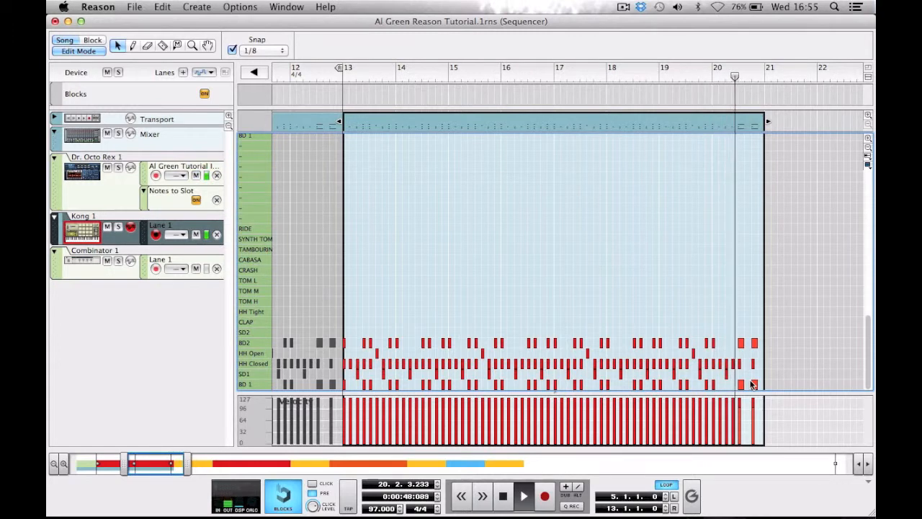
{"action": "key", "text": "space"}
{"action": "left_click_drag", "start_coordinate": [739, 317], "coordinate": [756, 386]}
{"action": "key", "text": "Delete"}
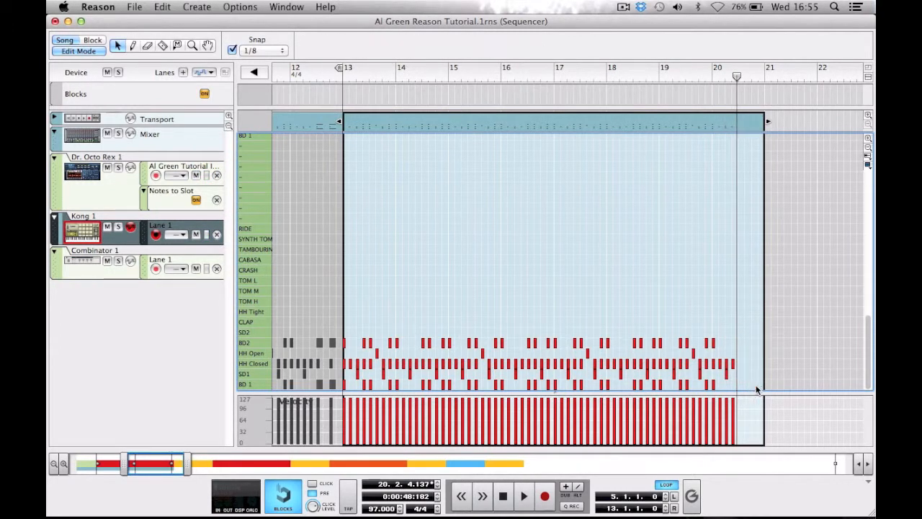
- Play the shortened drum ending from bar 19 and return to the arrangement
{"action": "left_click", "coordinate": [657, 74]}
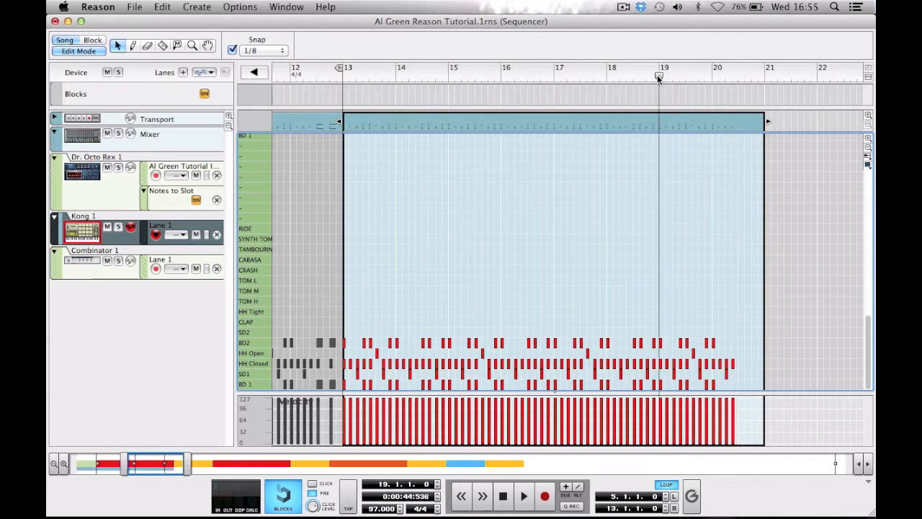
{"action": "key", "text": "space"}
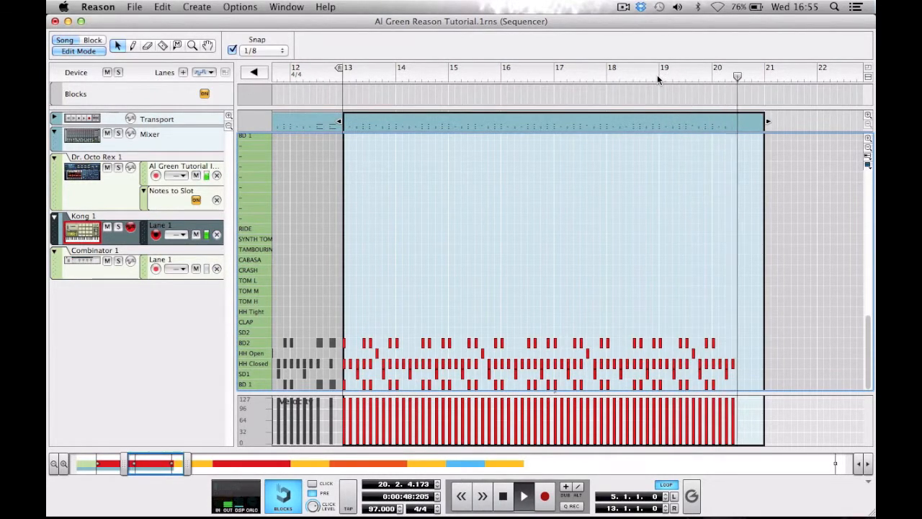
{"action": "key", "text": "space"}
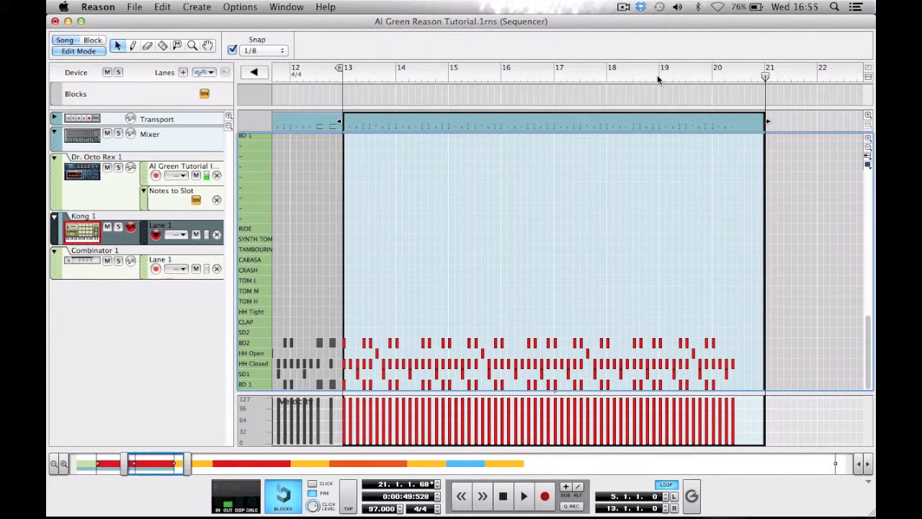
{"action": "key", "text": "super+e"}
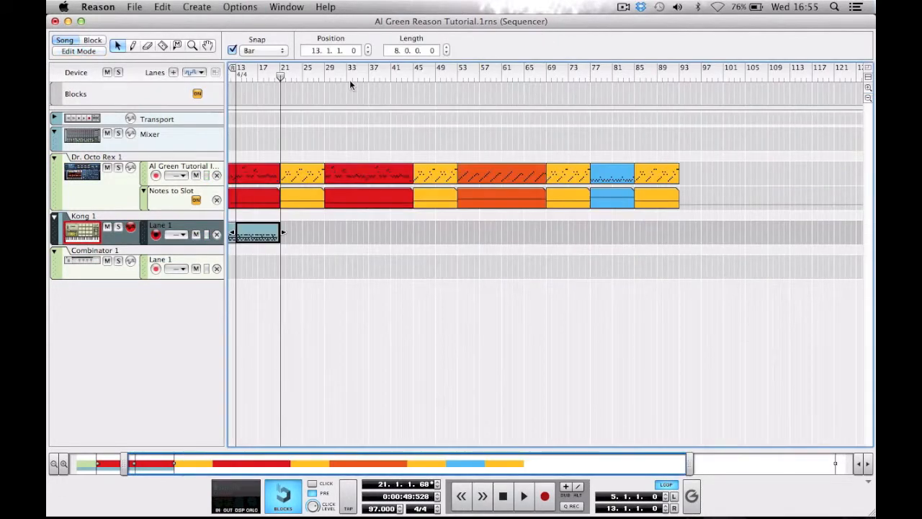
- Set the loop locators to bars 21 and 29 and keep looping on
{"action": "scroll", "coordinate": [283, 102], "scroll_direction": "left", "scroll_amount": 5}
{"action": "left_click_drag", "start_coordinate": [261, 69], "coordinate": [388, 70]}
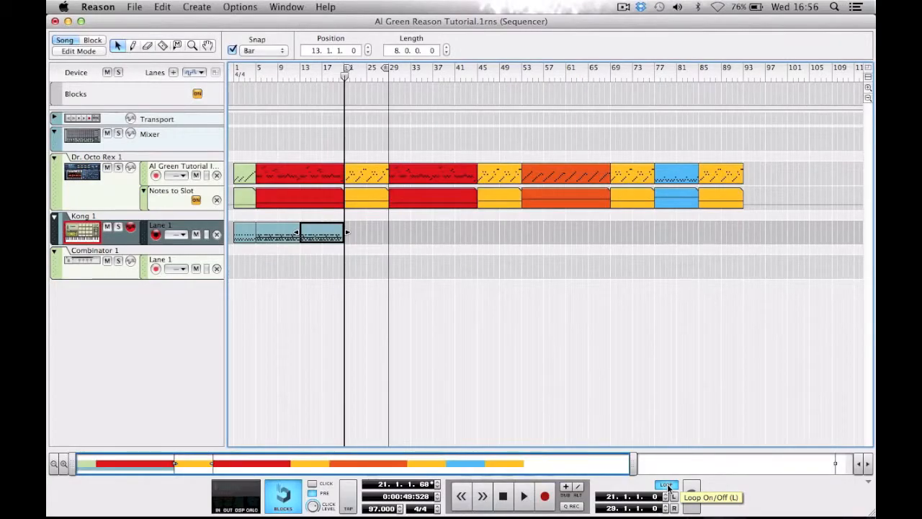
{"action": "left_click", "coordinate": [667, 485]}
{"action": "key", "text": "l"}
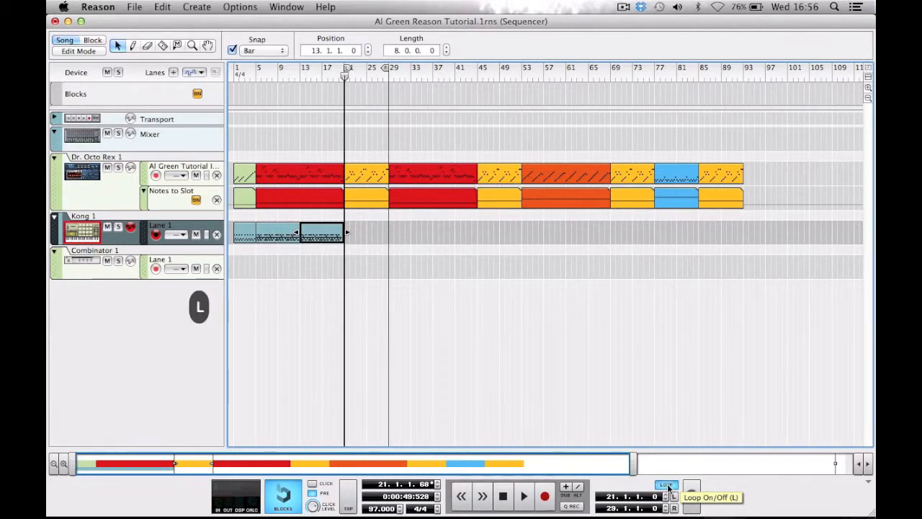
- Record an eight-bar Kong drum pattern between bars 21 and 29
{"action": "key", "text": "super+Return"}
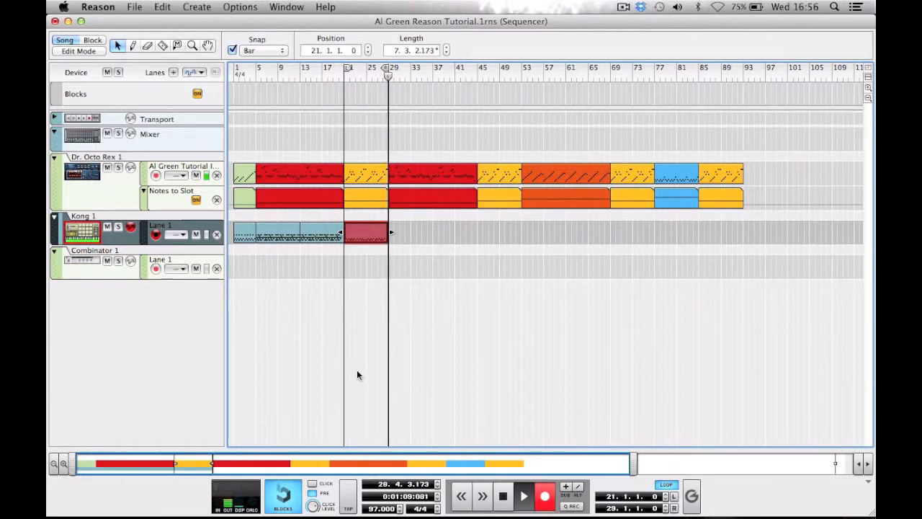
{"action": "key", "text": "space"}
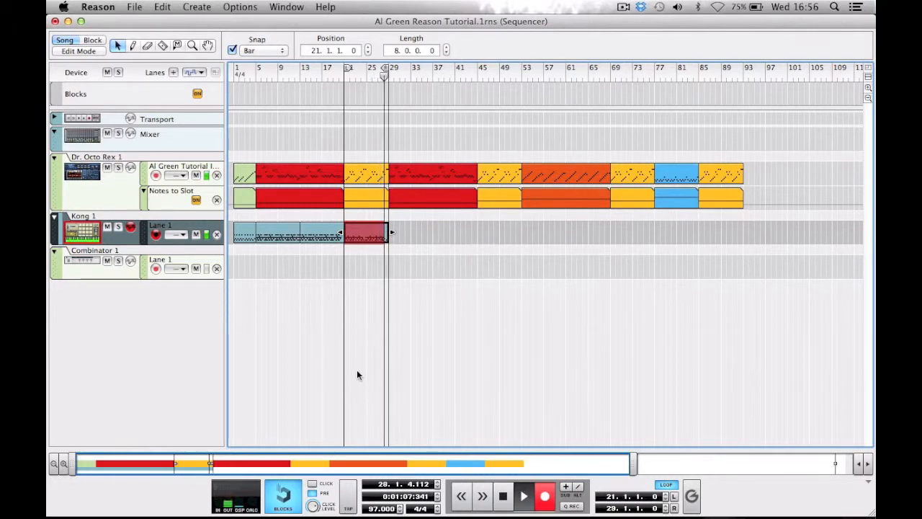
{"action": "key", "text": "space"}
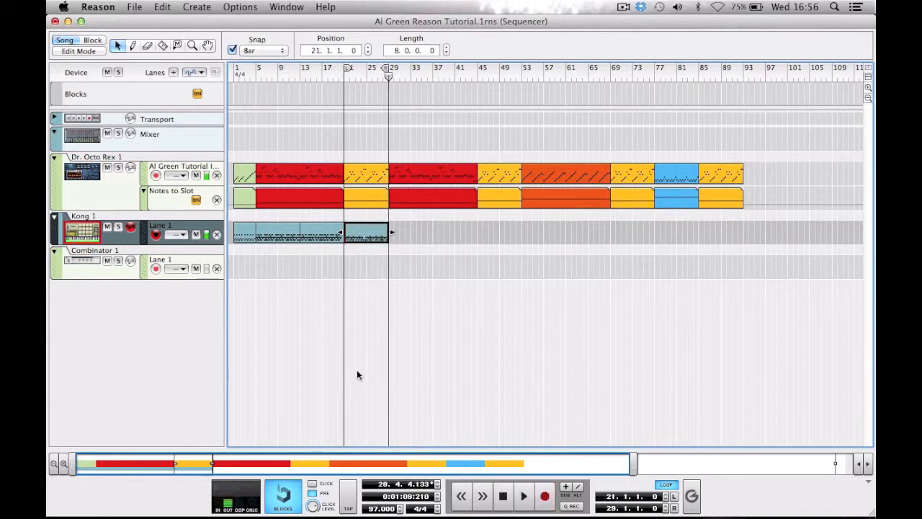
- Open the Kong clip at bar 21 for note editing, select all its notes and play it from its start
{"action": "double_click", "coordinate": [356, 231]}
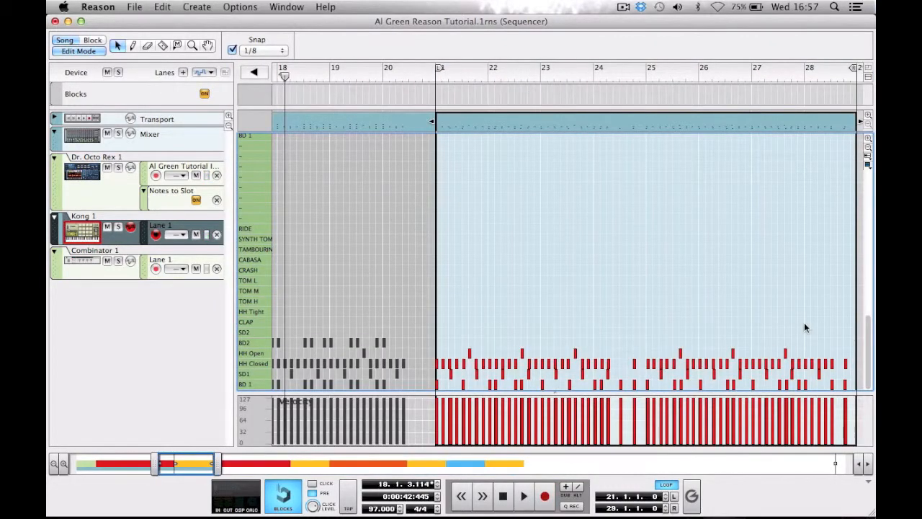
{"action": "key", "text": "super+a"}
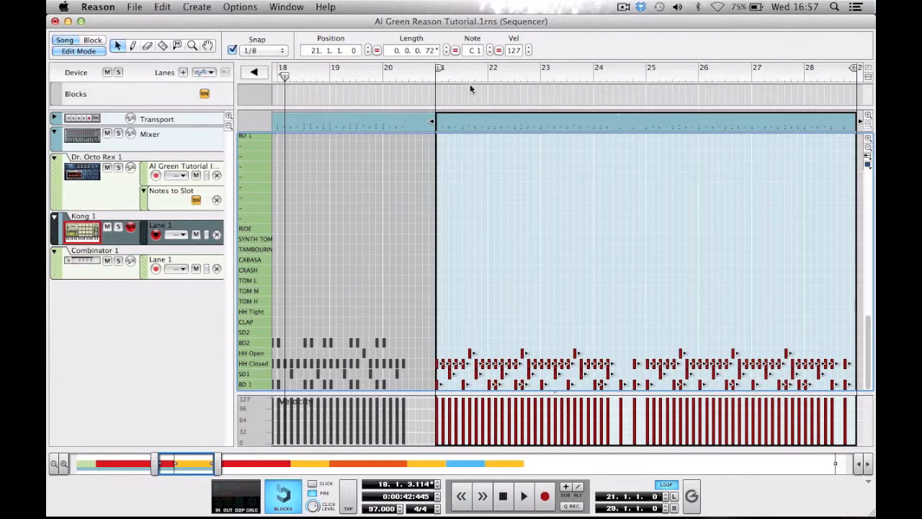
{"action": "left_click", "coordinate": [440, 77]}
{"action": "key", "text": "space"}
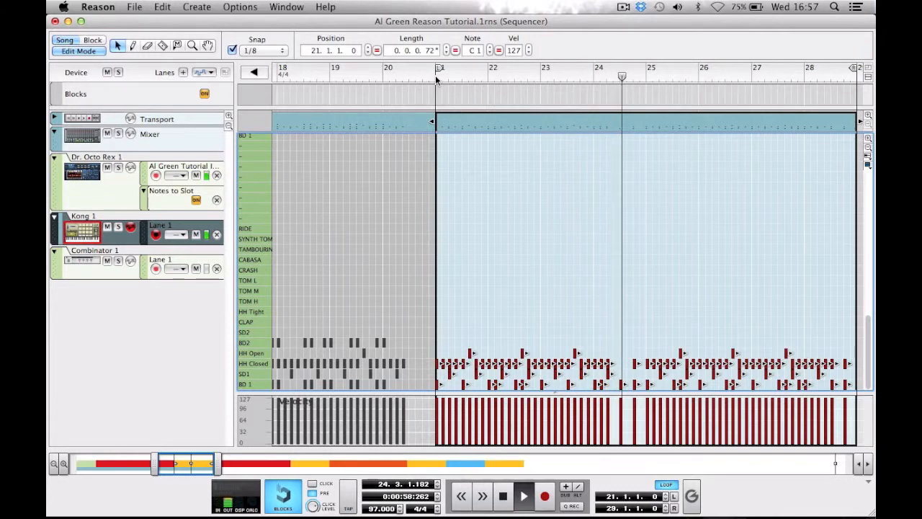
- Copy all BD 1 notes of the clip between bars 21 and 29 onto the BD2 row and return to the arrangement
{"action": "left_click", "coordinate": [707, 379]}
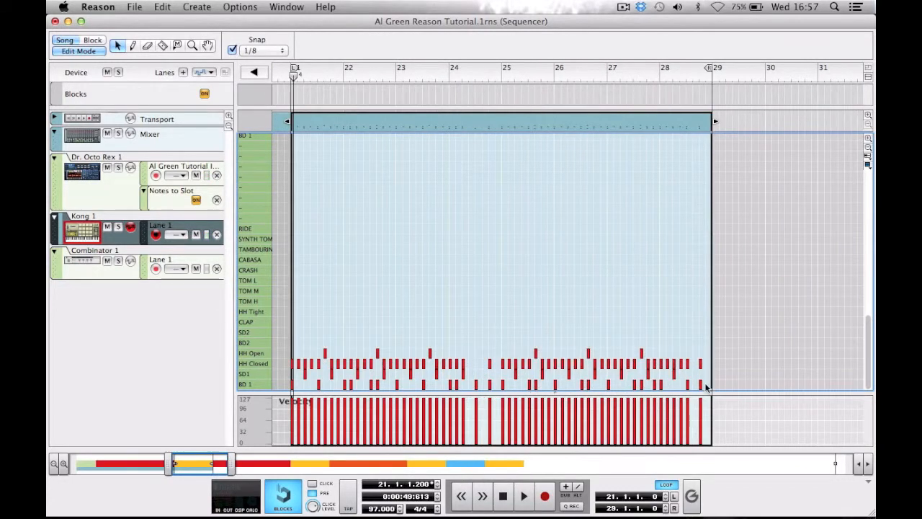
{"action": "left_click_drag", "start_coordinate": [593, 389], "coordinate": [378, 391]}
{"action": "left_click_drag", "start_coordinate": [293, 393], "coordinate": [292, 391]}
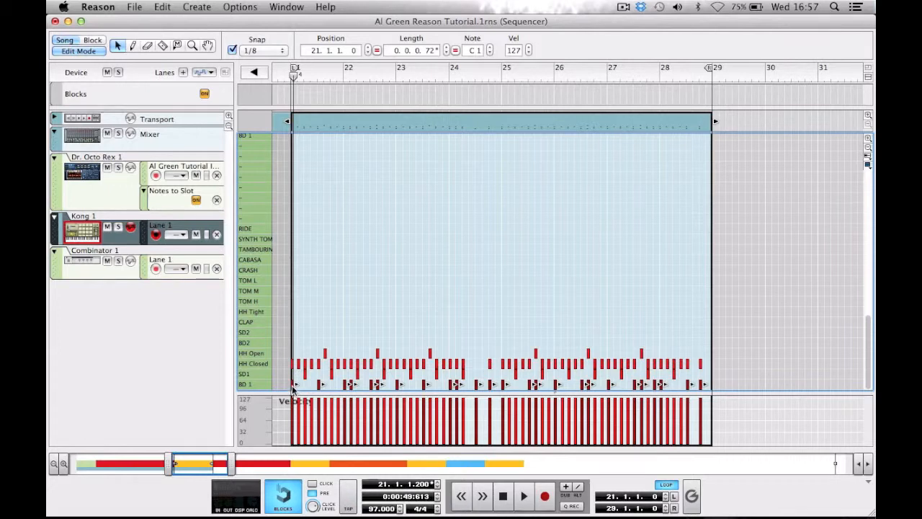
{"action": "left_click_drag", "start_coordinate": [292, 389], "coordinate": [289, 344]}
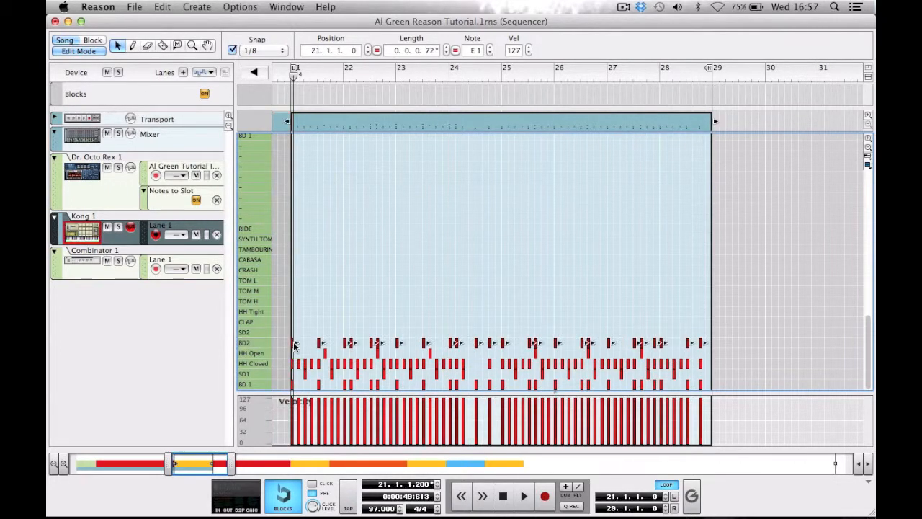
{"action": "key", "text": "super+e"}
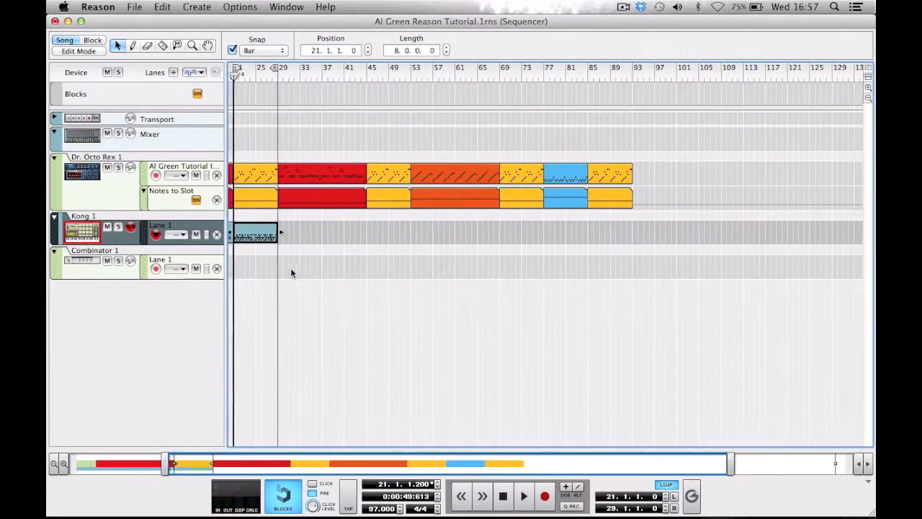
- Duplicate the two Kong clips at bars 5 and 13 together so that the copies start at bar 29
{"action": "scroll", "coordinate": [290, 267], "scroll_direction": "left", "scroll_amount": 5}
{"action": "left_click_drag", "start_coordinate": [317, 257], "coordinate": [290, 233]}
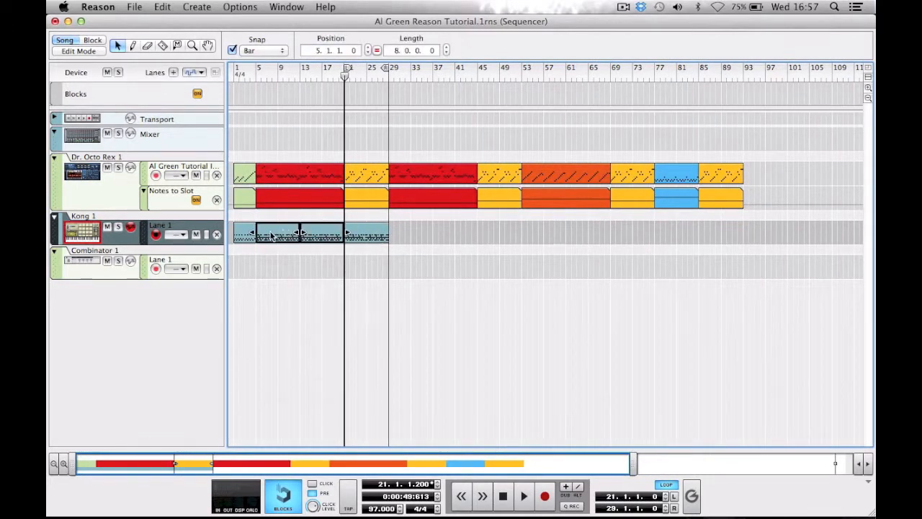
{"action": "left_click_drag", "start_coordinate": [272, 236], "coordinate": [404, 224]}
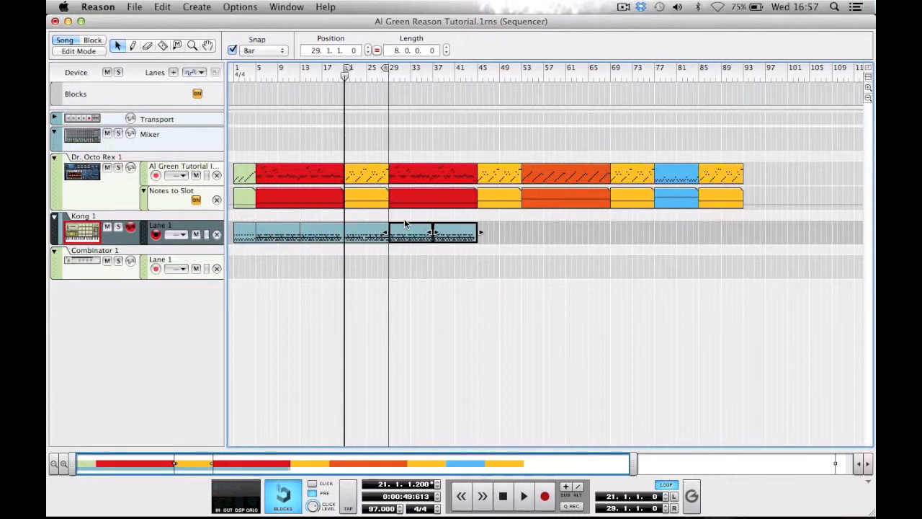
- Duplicate the Kong clip at bar 21 to bars 45, 69 and 85, under the matching yellow sections
{"action": "left_click", "coordinate": [364, 234]}
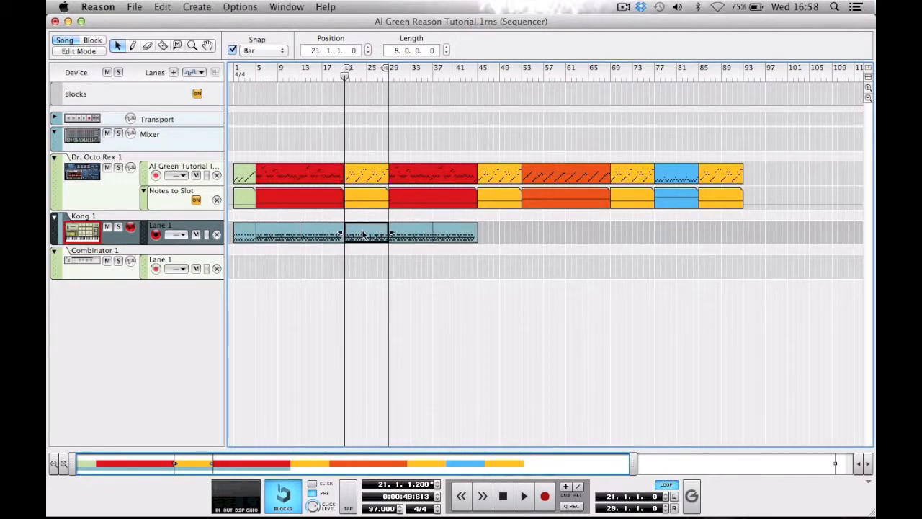
{"action": "left_click_drag", "start_coordinate": [364, 234], "coordinate": [714, 225]}
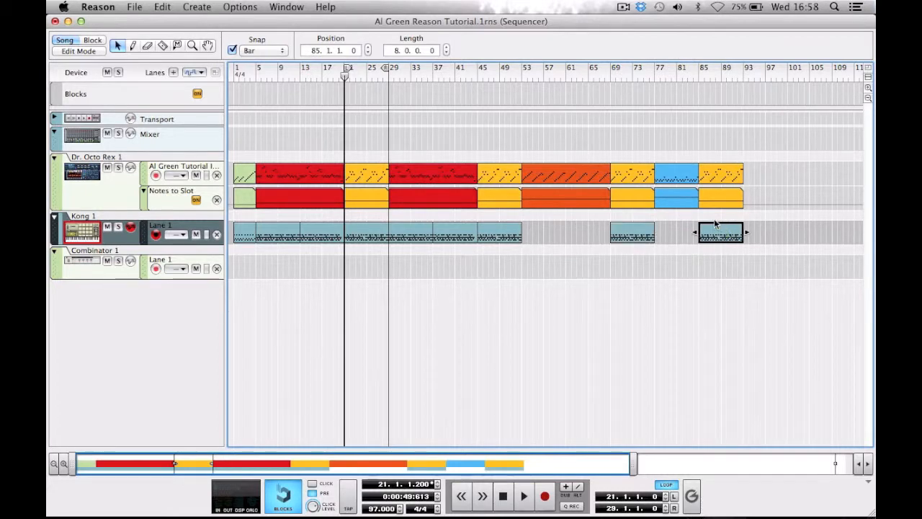
- Place the playhead at bar 53 and set the loop locators to bars 53 and 61
{"action": "left_click", "coordinate": [522, 77]}
{"action": "mouse_move", "coordinate": [348, 70]}
{"action": "left_mouse_down"}
{"action": "mouse_move", "coordinate": [496, 69]}
{"action": "mouse_move", "coordinate": [525, 80]}
{"action": "left_mouse_up"}
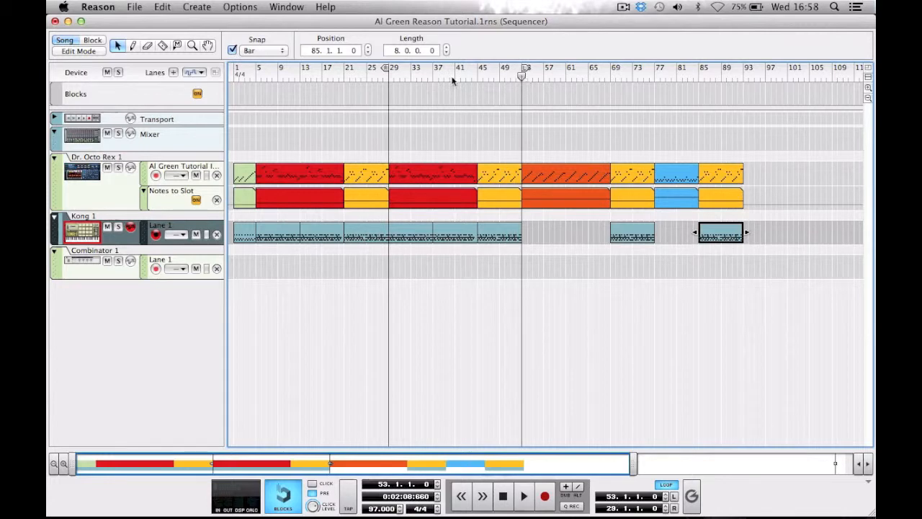
{"action": "left_click_drag", "start_coordinate": [387, 69], "coordinate": [566, 76]}
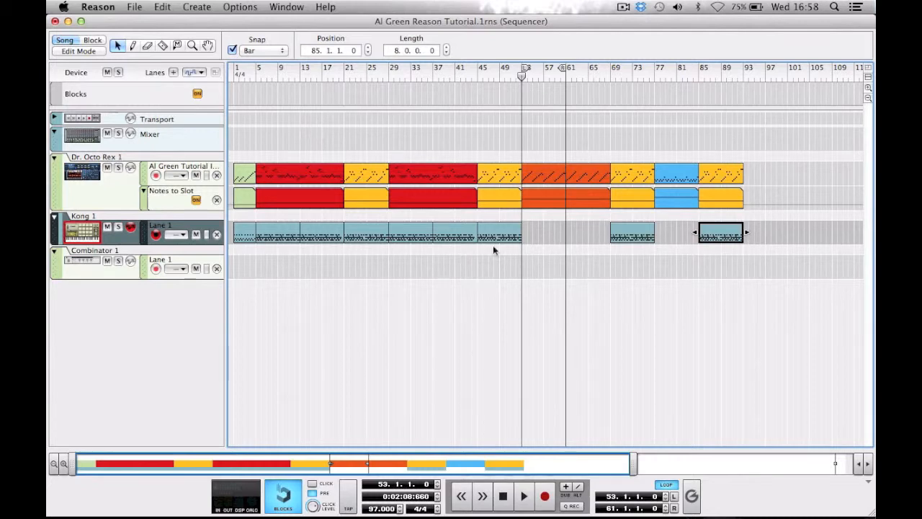
- Draw an empty Kong clip from bar 53 to bar 61 under the orange section and open it for editing
{"action": "key", "text": "r"}
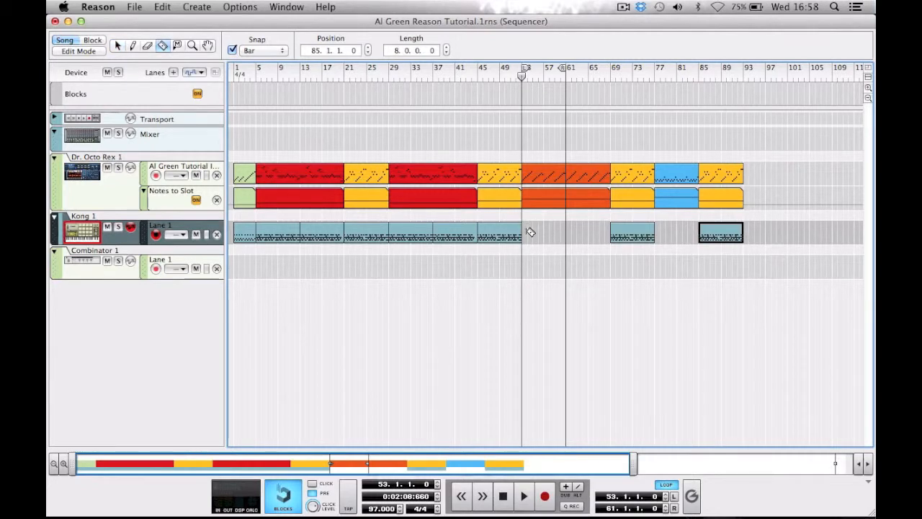
{"action": "key", "text": "p"}
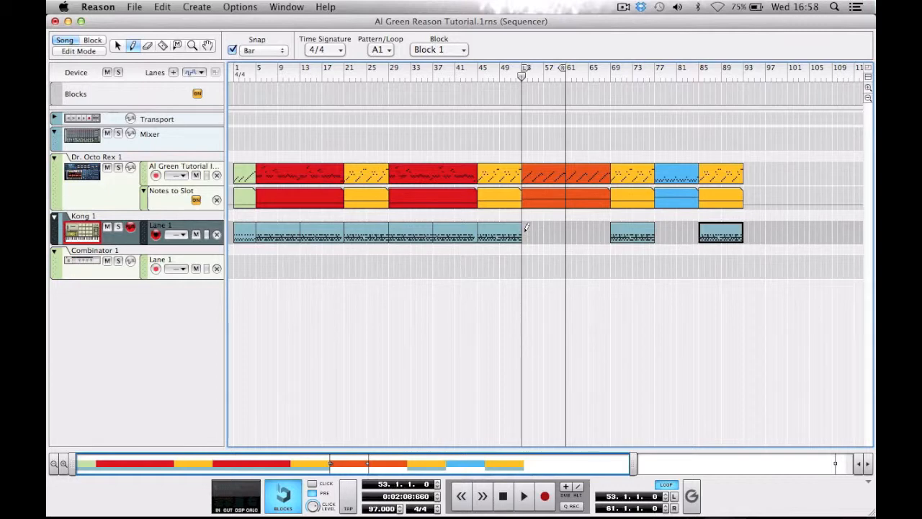
{"action": "left_click_drag", "start_coordinate": [526, 228], "coordinate": [566, 225]}
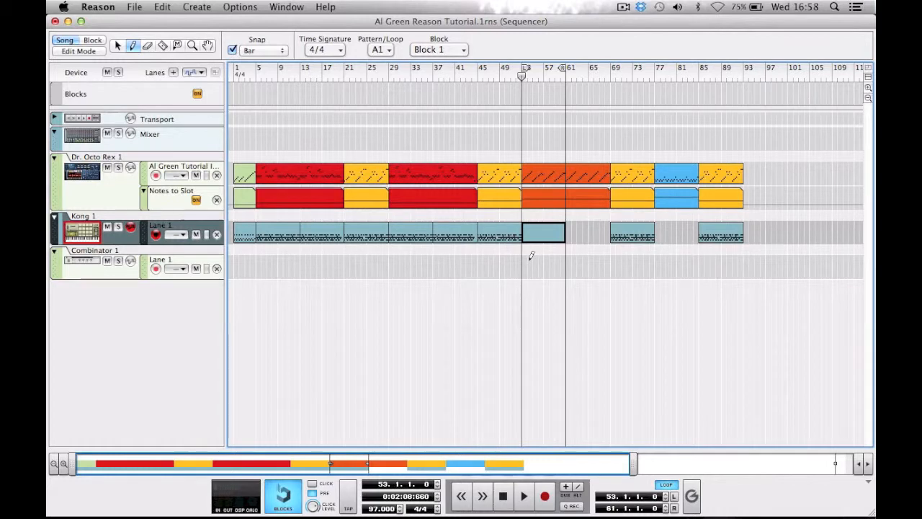
{"action": "key", "text": "q"}
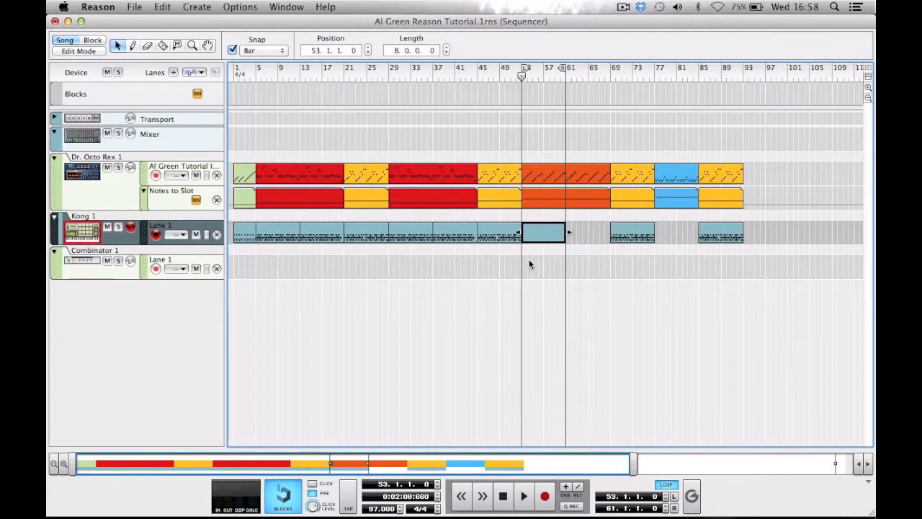
{"action": "key", "text": "shift+Tab"}
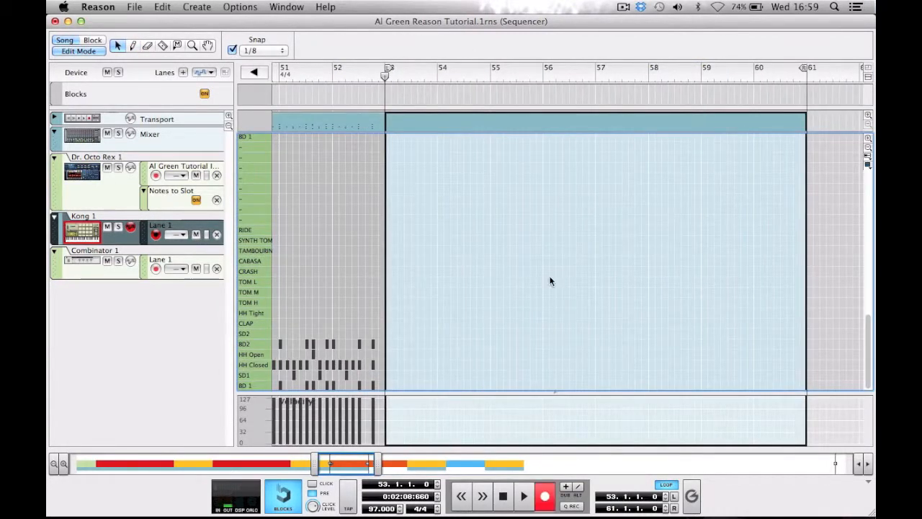
- Record a BD 1, SD1 and hi-hat pattern into the clip between bars 53 and 61, select all its notes and return to the arrangement
{"action": "key", "text": "space"}
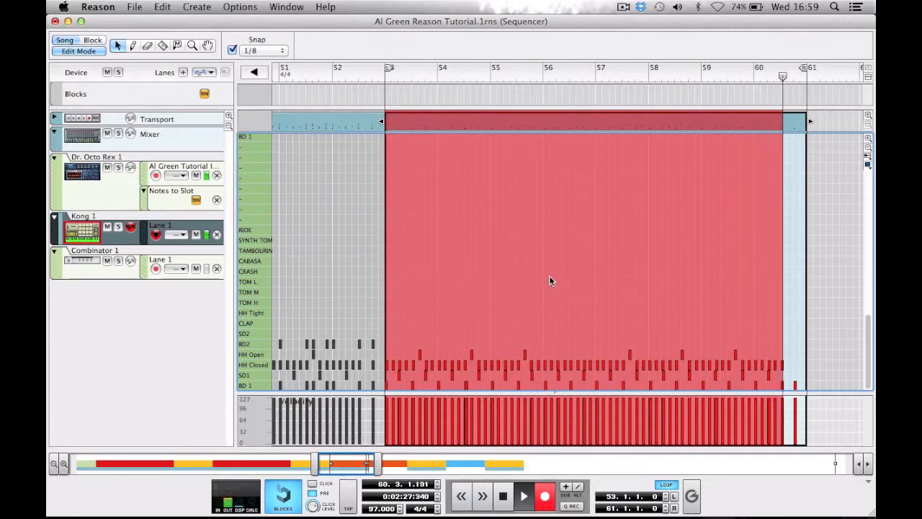
{"action": "key", "text": "space"}
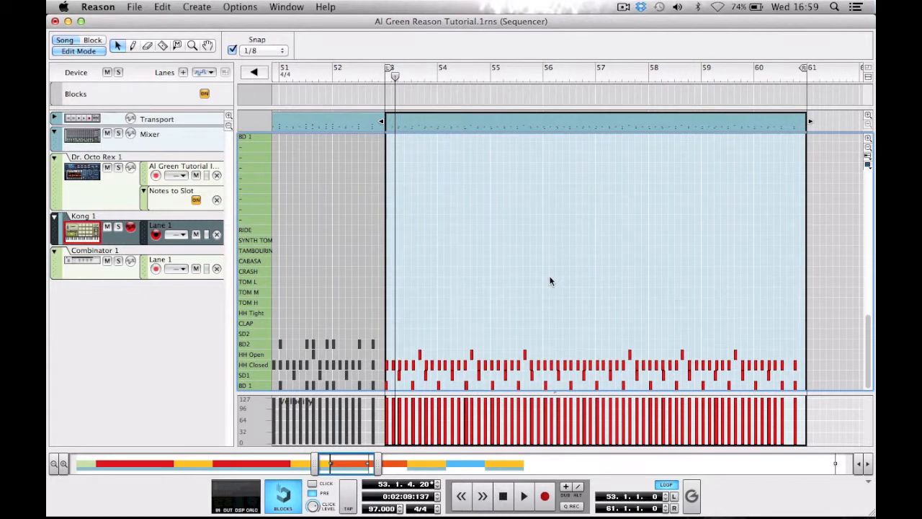
{"action": "key", "text": "super+a"}
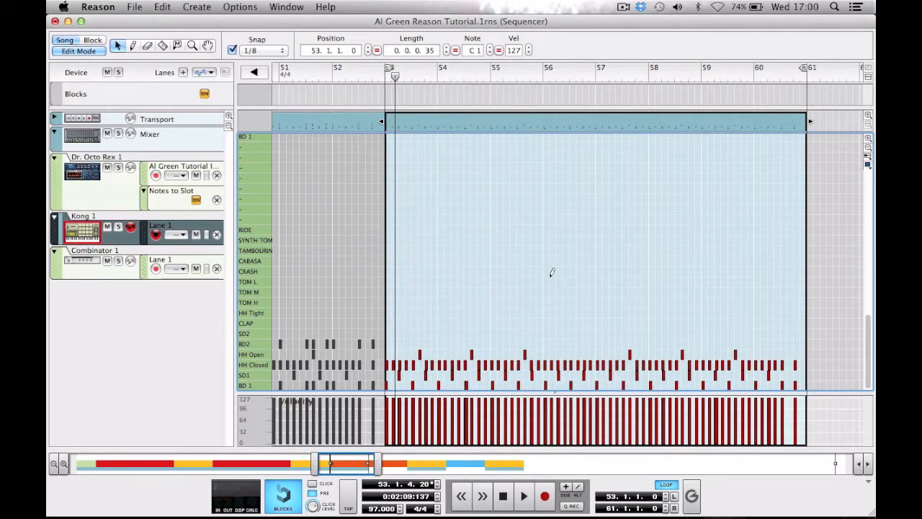
{"action": "key", "text": "super+e"}
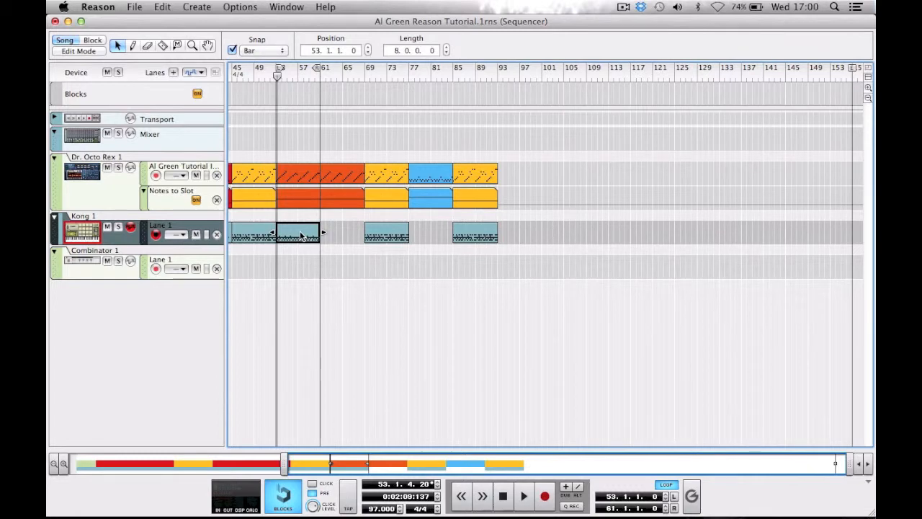
- Duplicate the Kong clip at bar 53 to bar 61, and set the loop locators to bars 77 and 85
{"action": "key", "text": "super+d"}
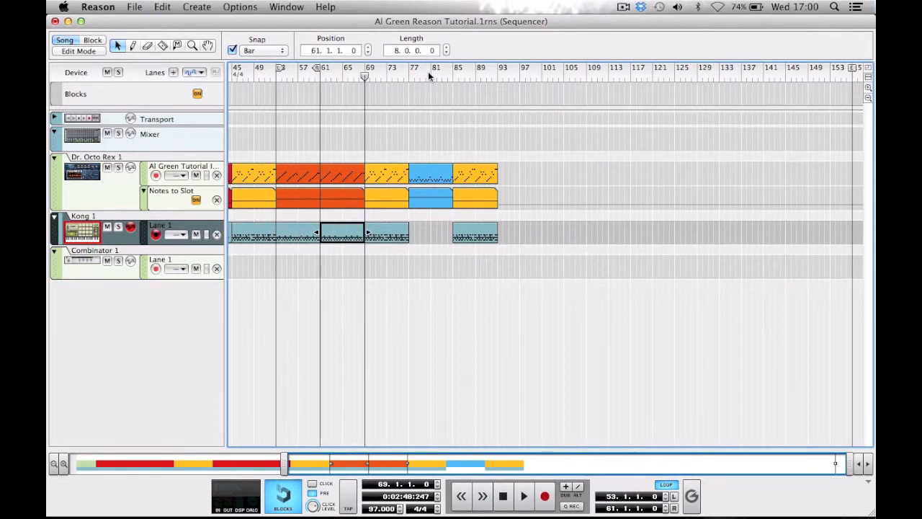
{"action": "left_click", "coordinate": [408, 75]}
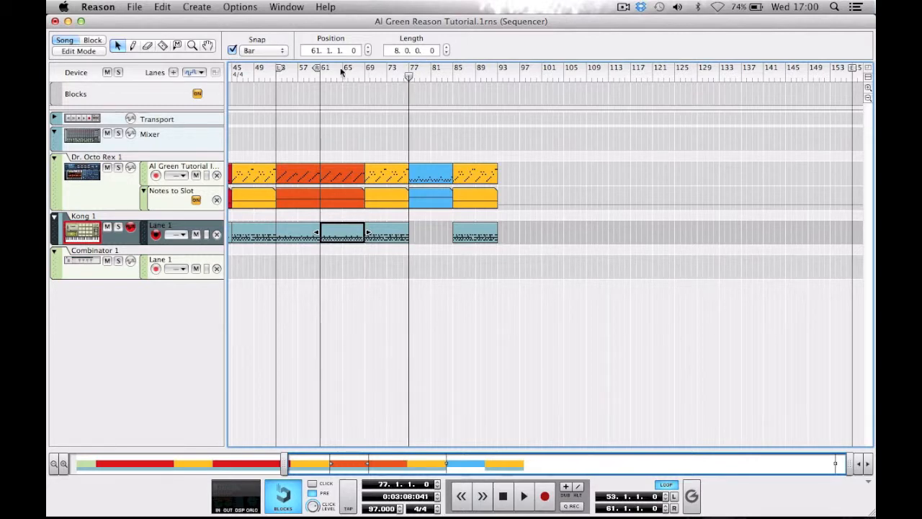
{"action": "left_click_drag", "start_coordinate": [279, 72], "coordinate": [411, 69]}
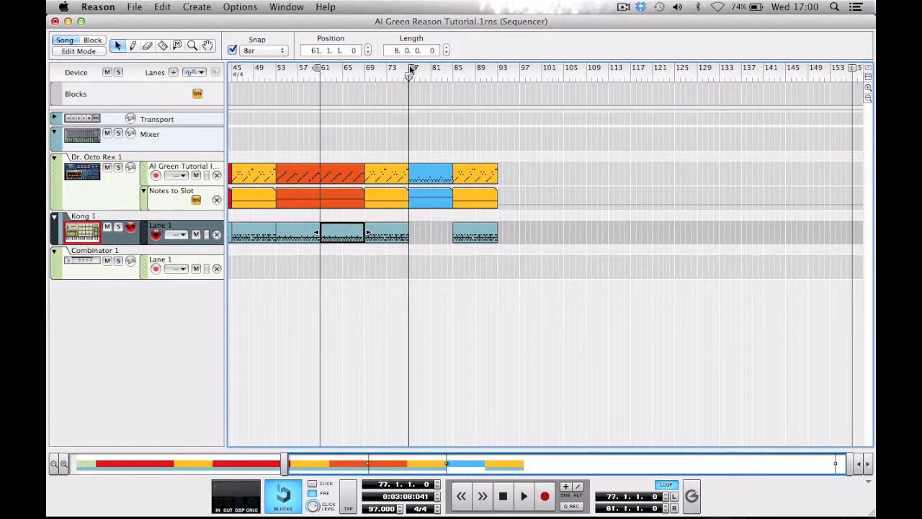
{"action": "left_click_drag", "start_coordinate": [318, 68], "coordinate": [452, 69]}
- Copy all BD 1 notes of the Kong clip at bar 53 onto the BD2 row and return to the arrangement
{"action": "left_click", "coordinate": [300, 229]}
{"action": "double_click", "coordinate": [299, 229]}
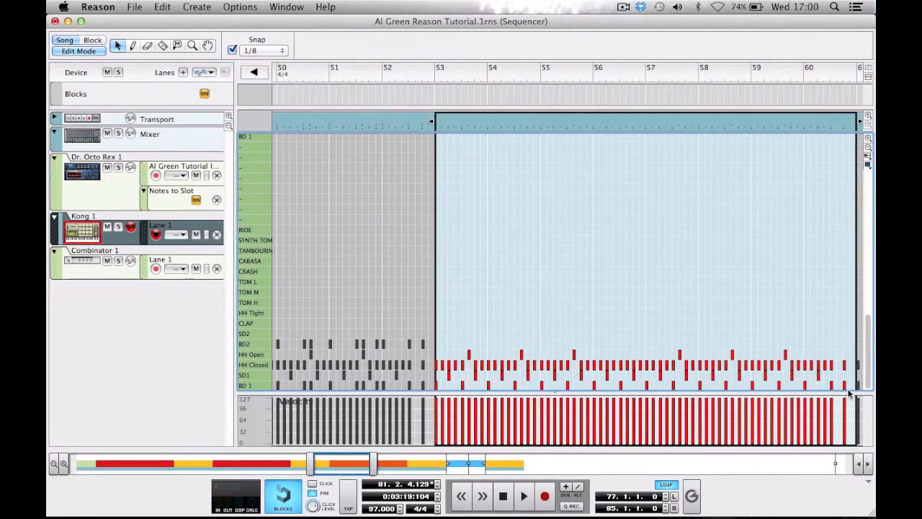
{"action": "scroll", "coordinate": [849, 390], "scroll_direction": "down", "scroll_amount": 1}
{"action": "left_click_drag", "start_coordinate": [849, 388], "coordinate": [639, 390]}
{"action": "left_click_drag", "start_coordinate": [478, 401], "coordinate": [436, 384]}
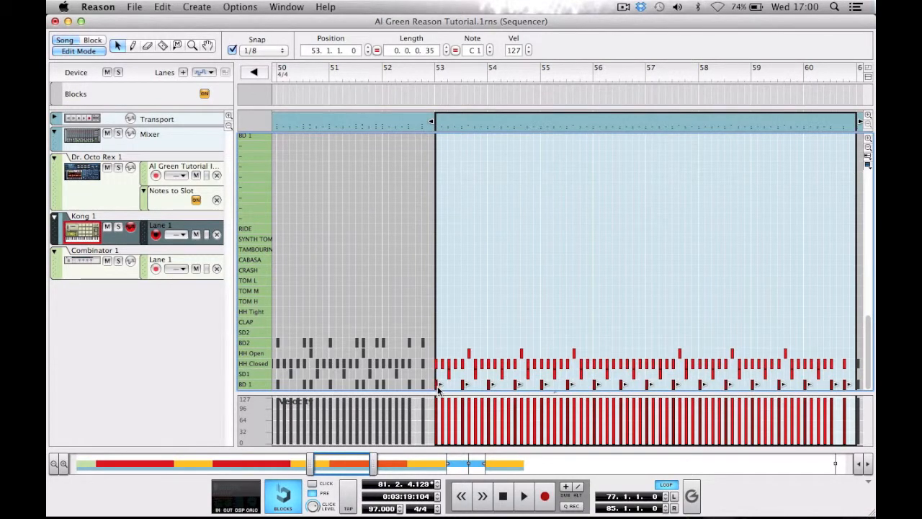
{"action": "left_click", "coordinate": [438, 387]}
{"action": "left_click_drag", "start_coordinate": [438, 351], "coordinate": [435, 351]}
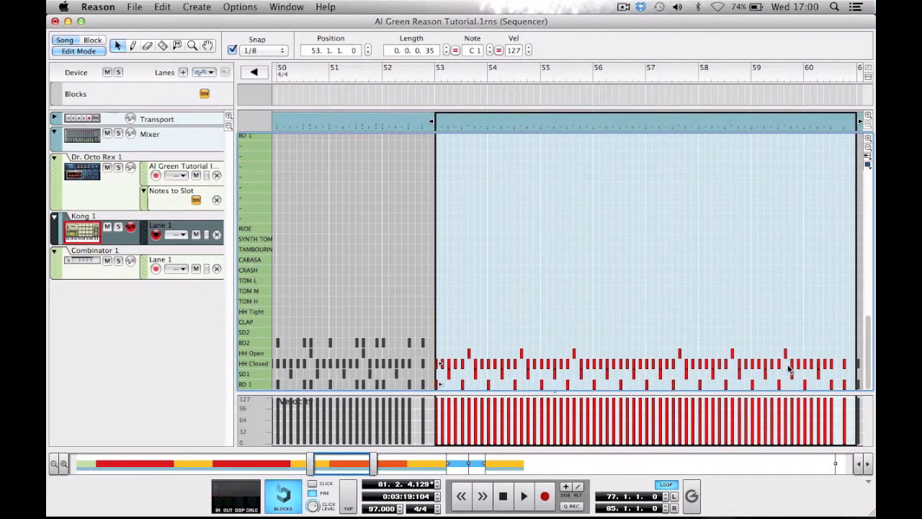
{"action": "left_click", "coordinate": [848, 383]}
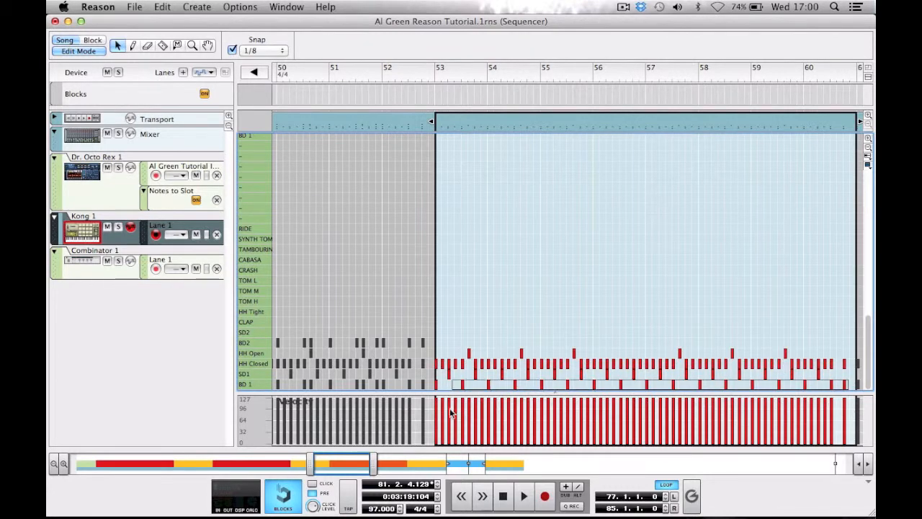
{"action": "left_click_drag", "start_coordinate": [434, 409], "coordinate": [434, 409]}
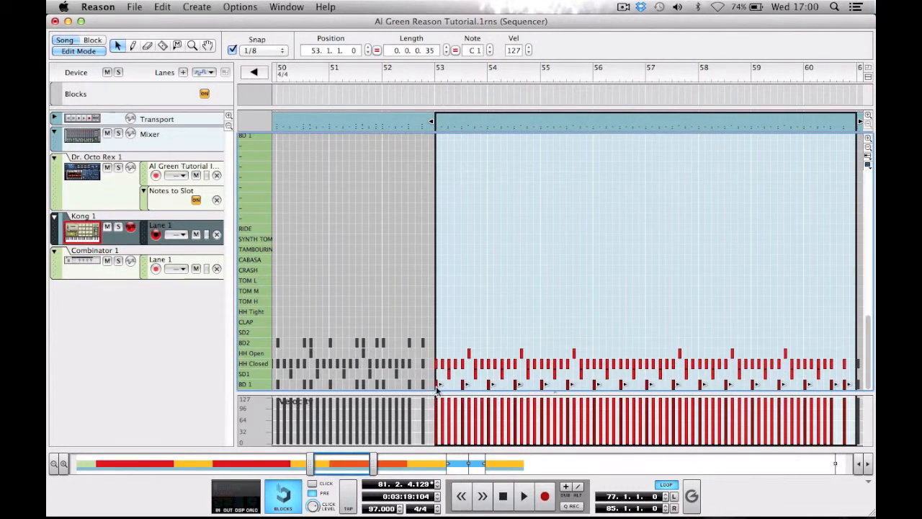
{"action": "left_click_drag", "start_coordinate": [437, 388], "coordinate": [437, 349]}
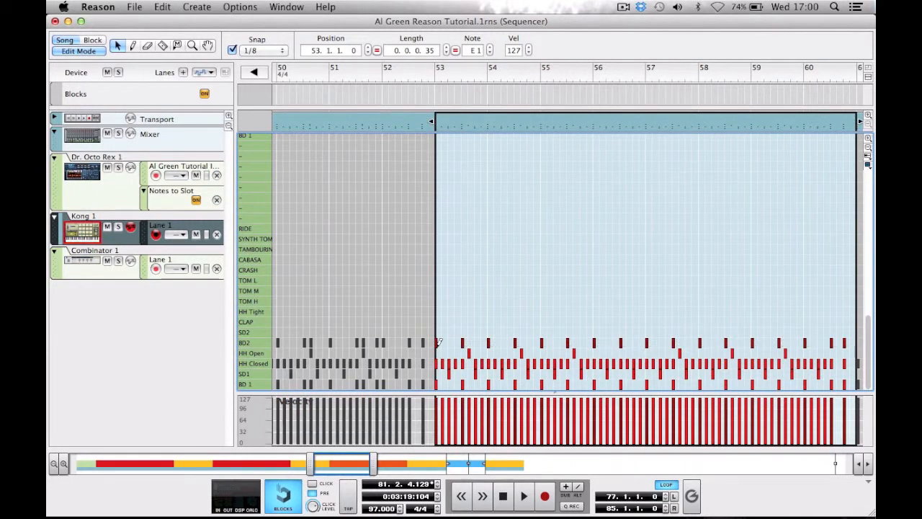
{"action": "key", "text": "super+e"}
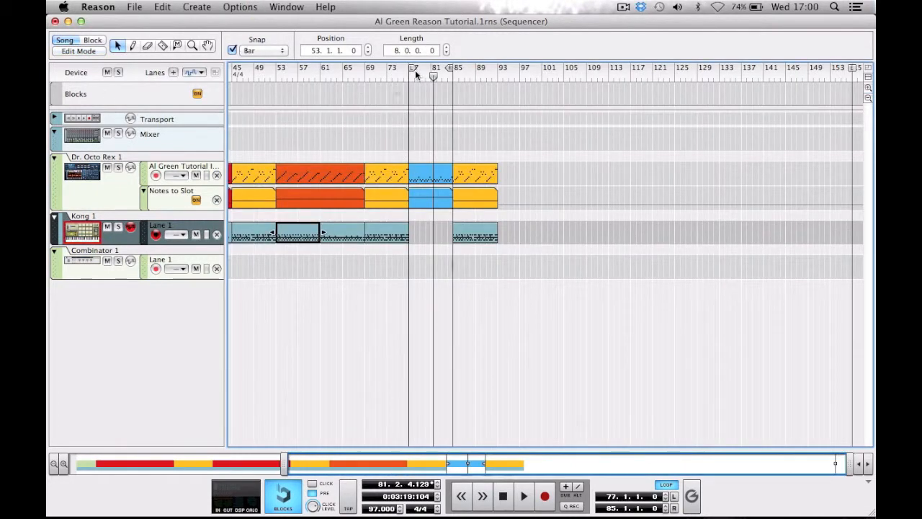
- Record a Kong drum pattern from bar 77 to bar 85 under the blue section and quantize all its notes
{"action": "left_click", "coordinate": [407, 76]}
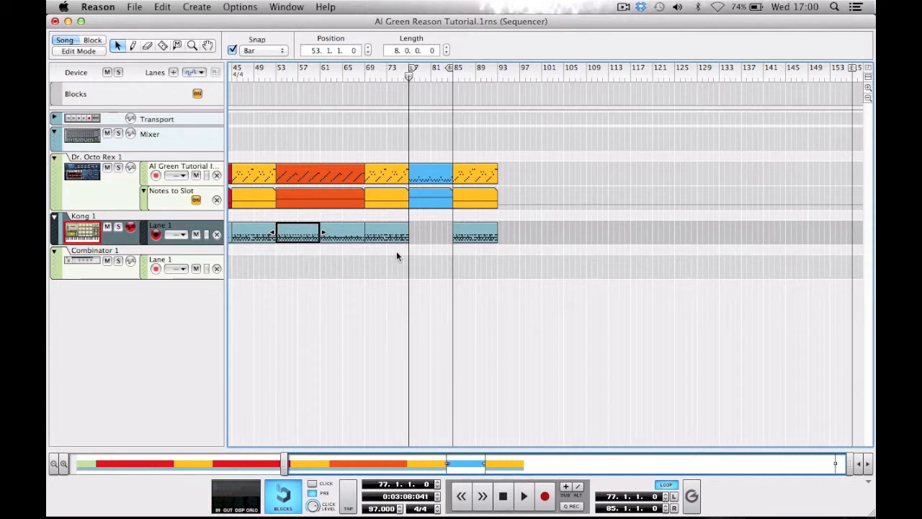
{"action": "key", "text": "super+Return"}
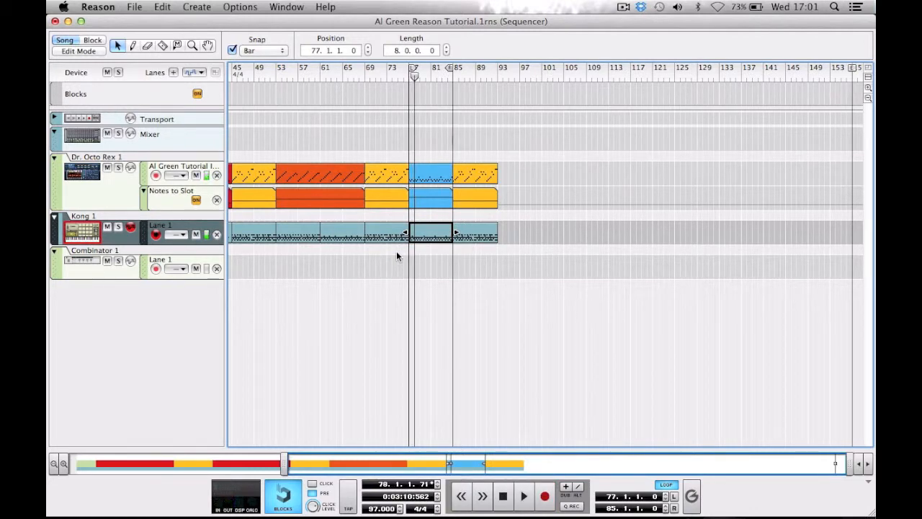
{"action": "key", "text": "super+e"}
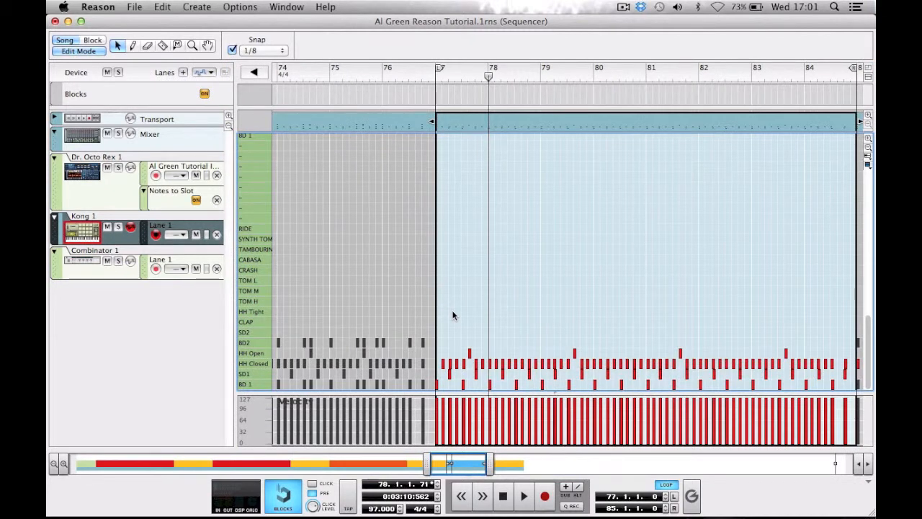
{"action": "key", "text": "super+k"}
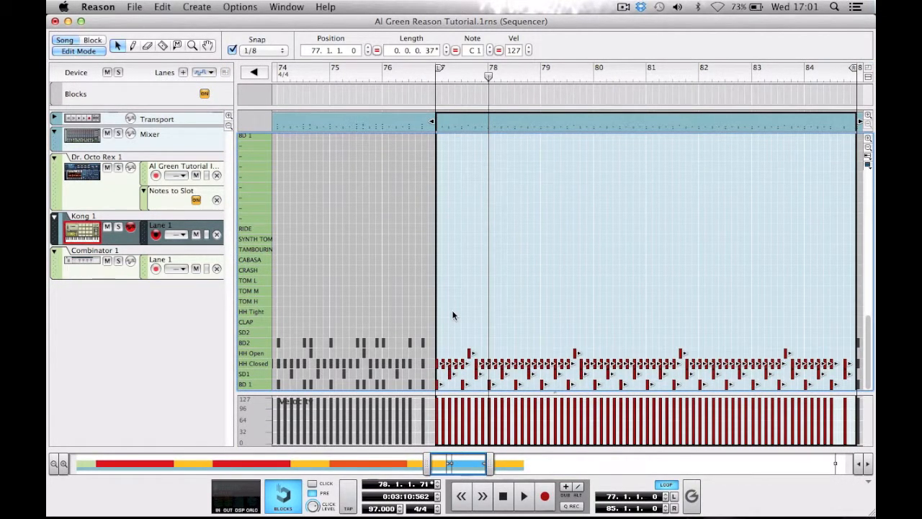
{"action": "key", "text": "super+e"}
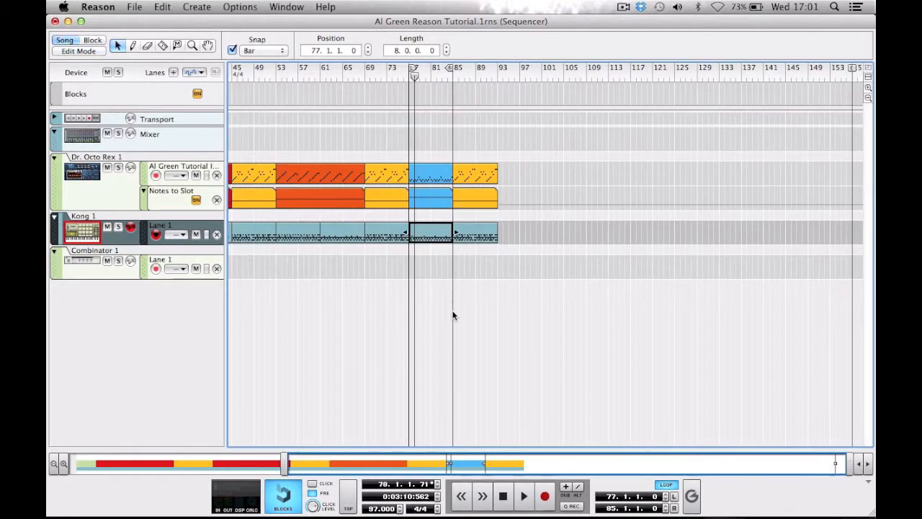
- Replace the Kong clip at bar 61 with a duplicate of the layered clip at bar 53
{"action": "scroll", "coordinate": [452, 315], "scroll_direction": "left", "scroll_amount": 10}
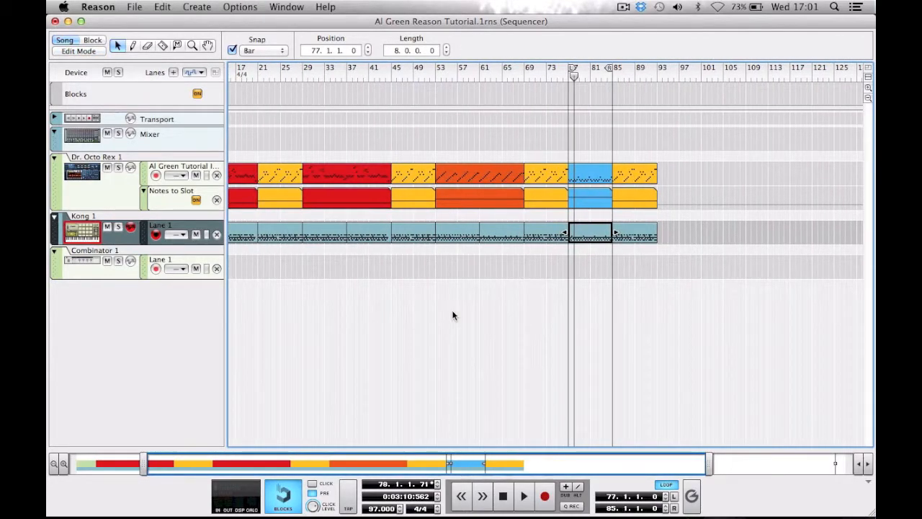
{"action": "scroll", "coordinate": [452, 315], "scroll_direction": "left", "scroll_amount": 2}
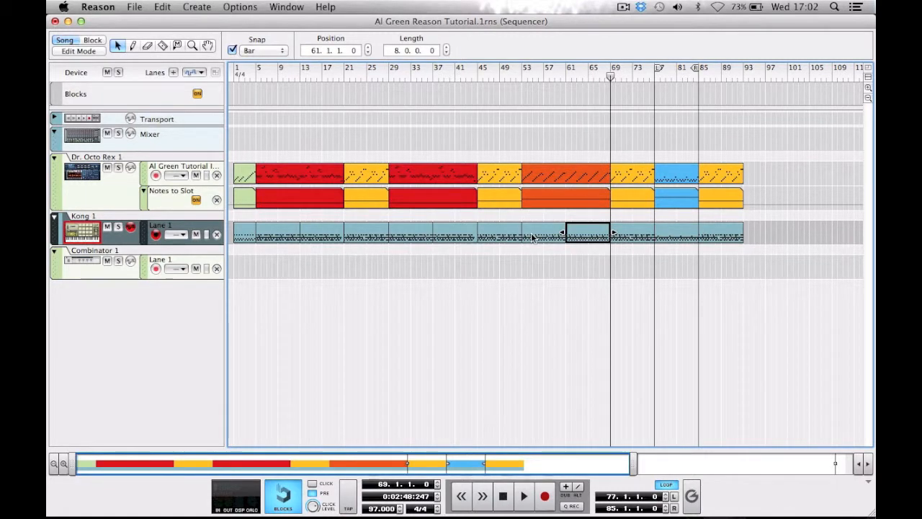
- Play the song from bar 1 and bring the rack window with the Kong to the front
{"action": "key", "text": "space"}
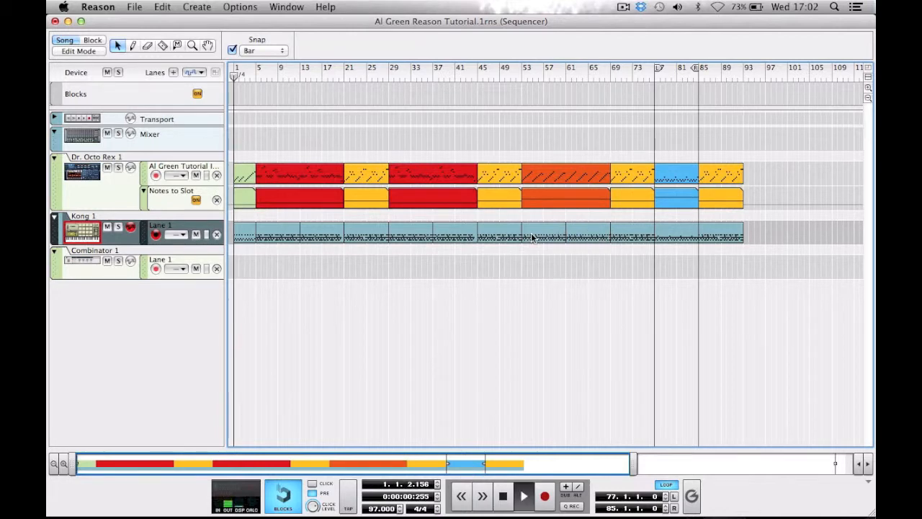
{"action": "left_click", "coordinate": [286, 9]}
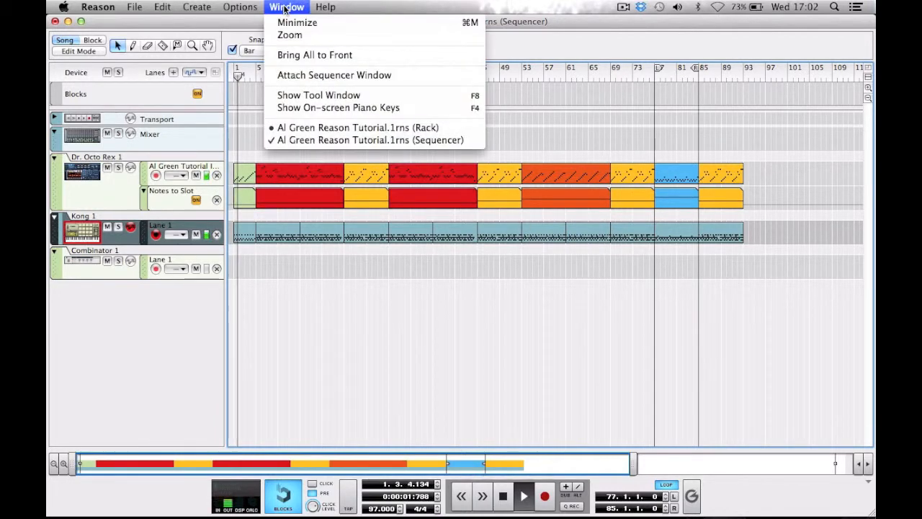
{"action": "left_click", "coordinate": [311, 127]}
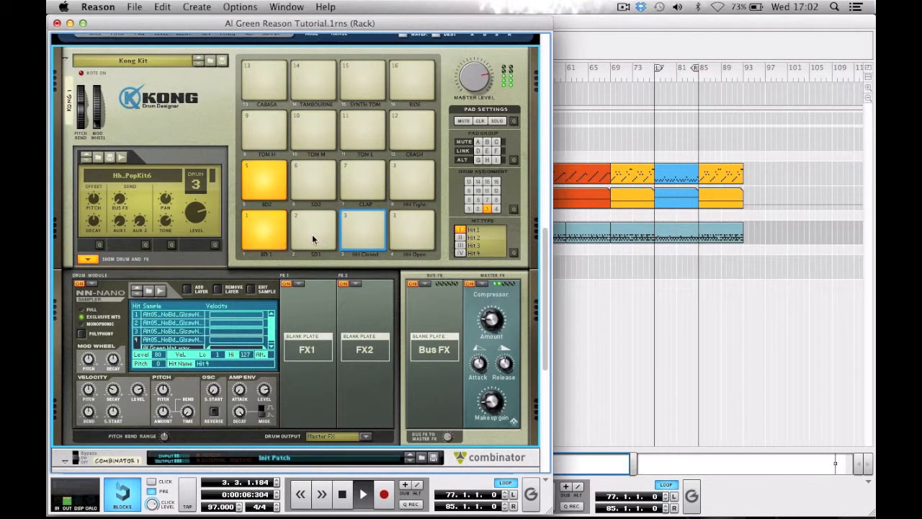
- Set the BD2 pad's level to 104 during playback and check the BD 1 pad's level
{"action": "left_click", "coordinate": [263, 174]}
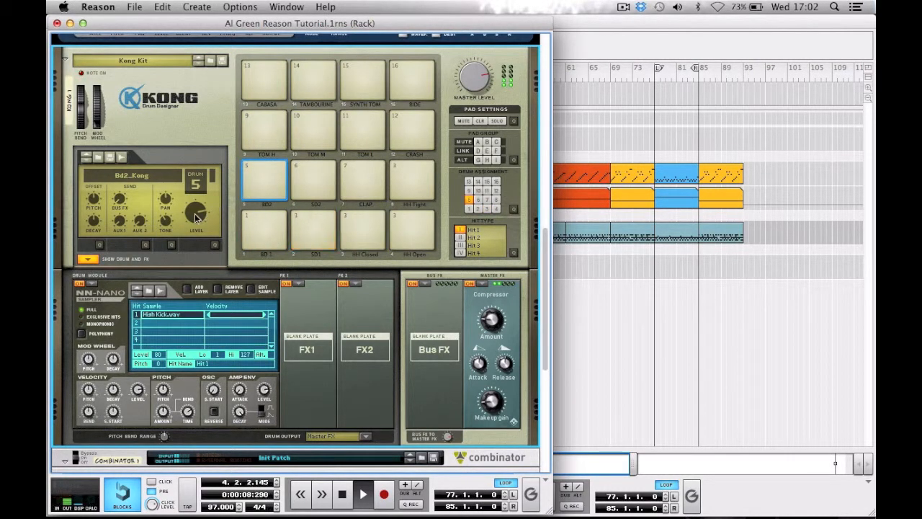
{"action": "mouse_move", "coordinate": [194, 218]}
{"action": "mouse_move", "coordinate": [191, 212]}
{"action": "left_mouse_down"}
{"action": "mouse_move", "coordinate": [196, 236]}
{"action": "mouse_move", "coordinate": [191, 213]}
{"action": "left_mouse_up"}
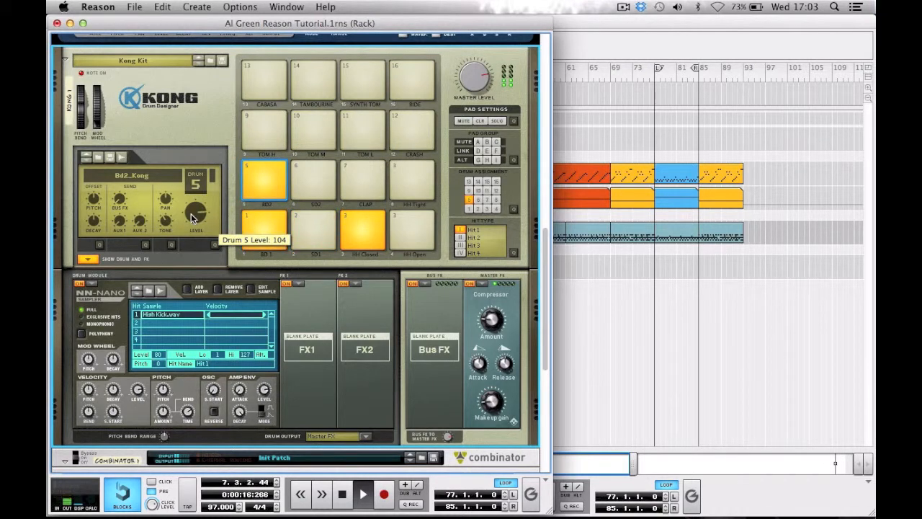
{"action": "left_click", "coordinate": [256, 223]}
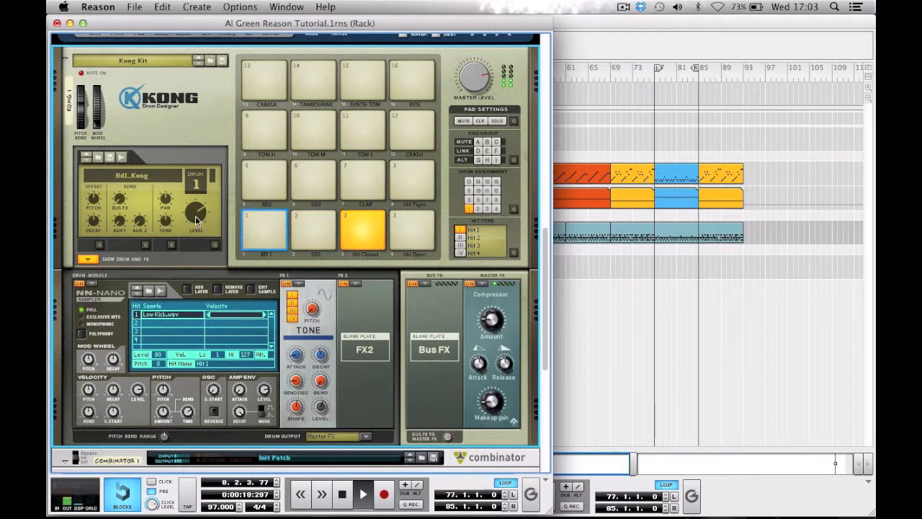
{"action": "mouse_move", "coordinate": [195, 216]}
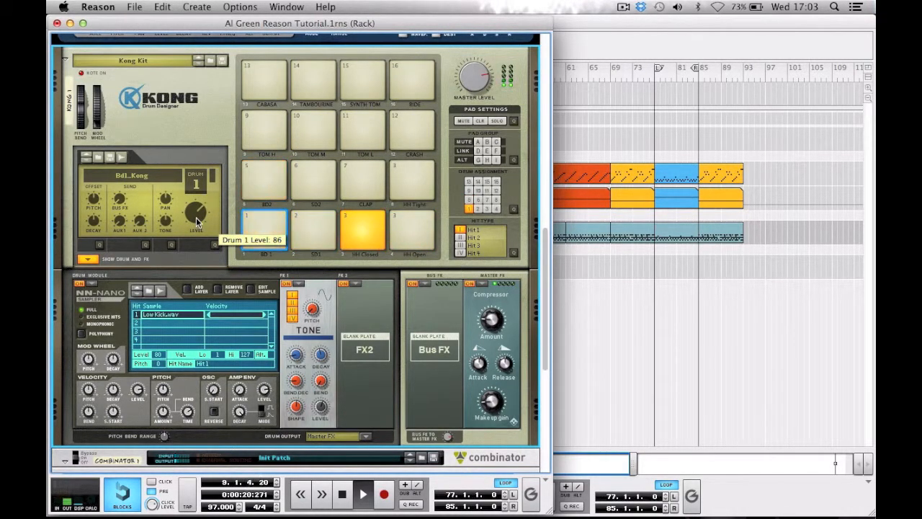
- Set the SD1 pad's level to 72 and the HH Closed pad's level to 95 while the song plays
{"action": "left_click", "coordinate": [315, 217]}
{"action": "mouse_move", "coordinate": [193, 221]}
{"action": "left_click_drag", "start_coordinate": [193, 216], "coordinate": [192, 219]}
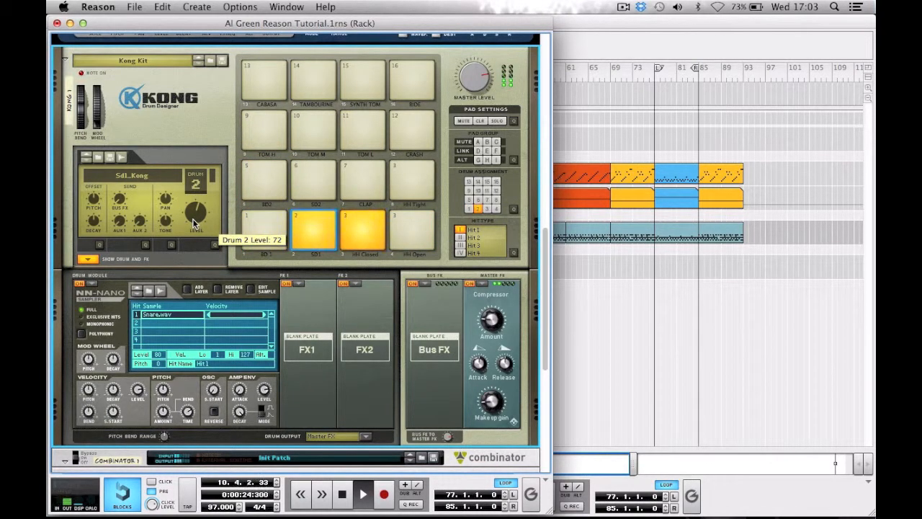
{"action": "left_click", "coordinate": [360, 227]}
{"action": "mouse_move", "coordinate": [196, 220]}
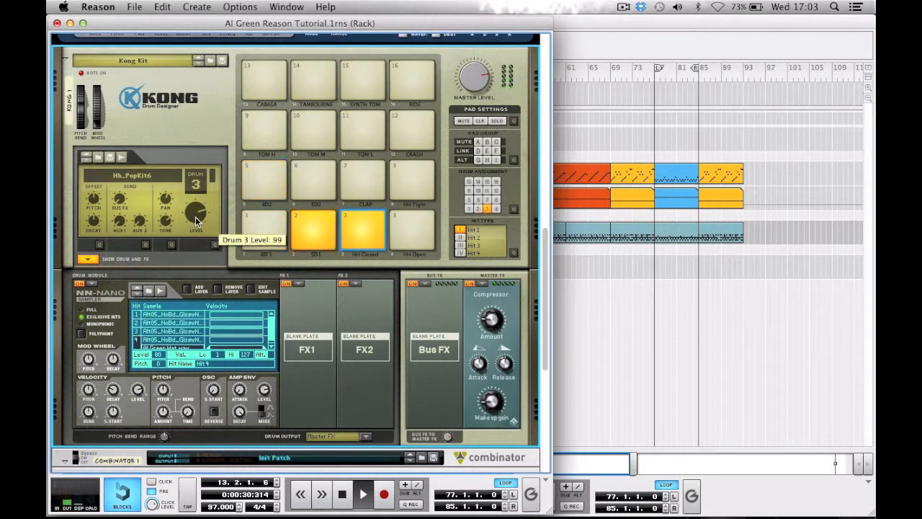
{"action": "left_click_drag", "start_coordinate": [195, 221], "coordinate": [196, 218]}
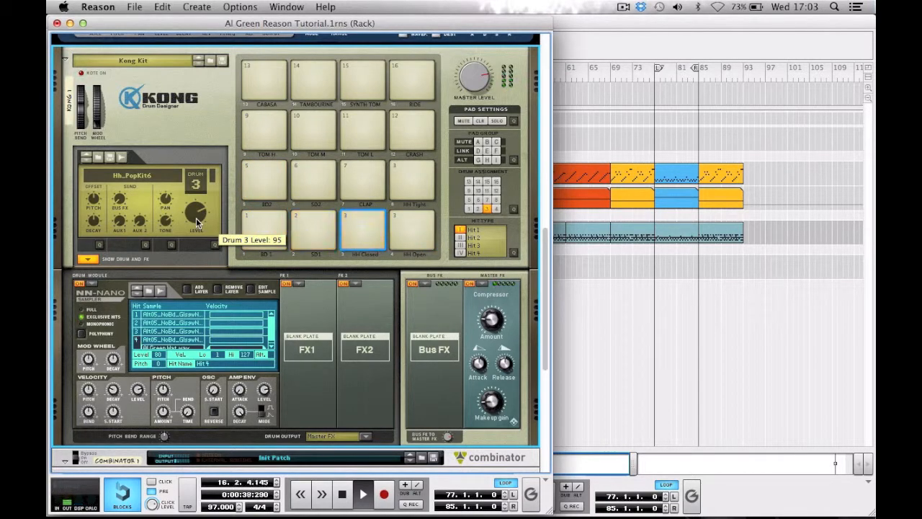
- Look over the Dr. OctoRex and Kong during playback and select the Combinator that holds the Scream 4
{"action": "scroll", "coordinate": [267, 230], "scroll_direction": "up", "scroll_amount": 5}
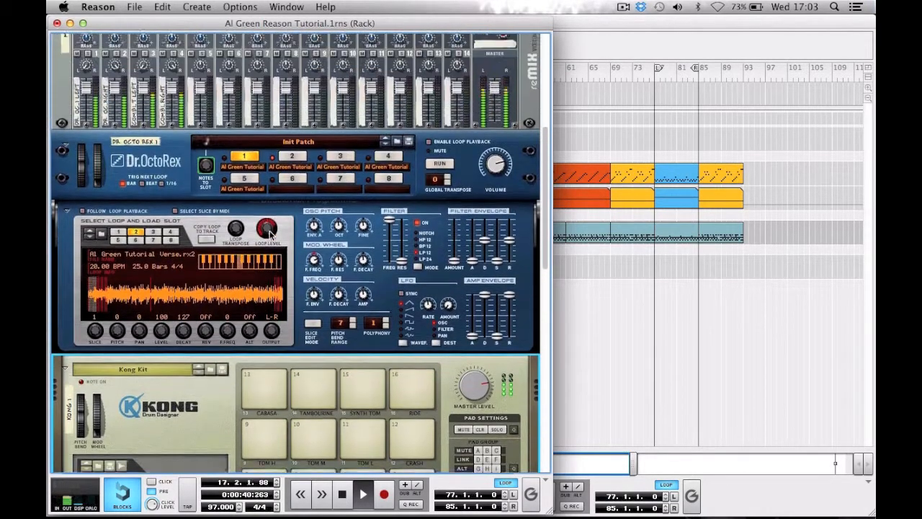
{"action": "scroll", "coordinate": [271, 234], "scroll_direction": "down", "scroll_amount": 3}
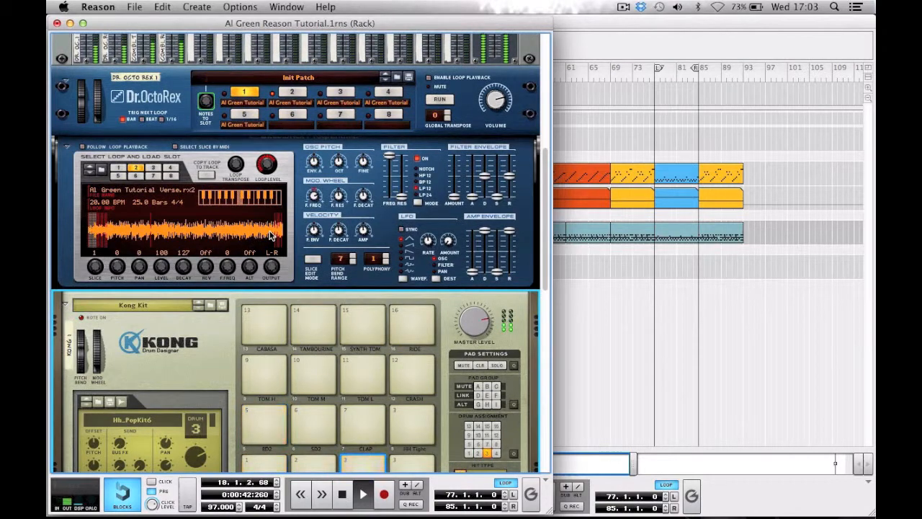
{"action": "scroll", "coordinate": [271, 235], "scroll_direction": "down", "scroll_amount": 10}
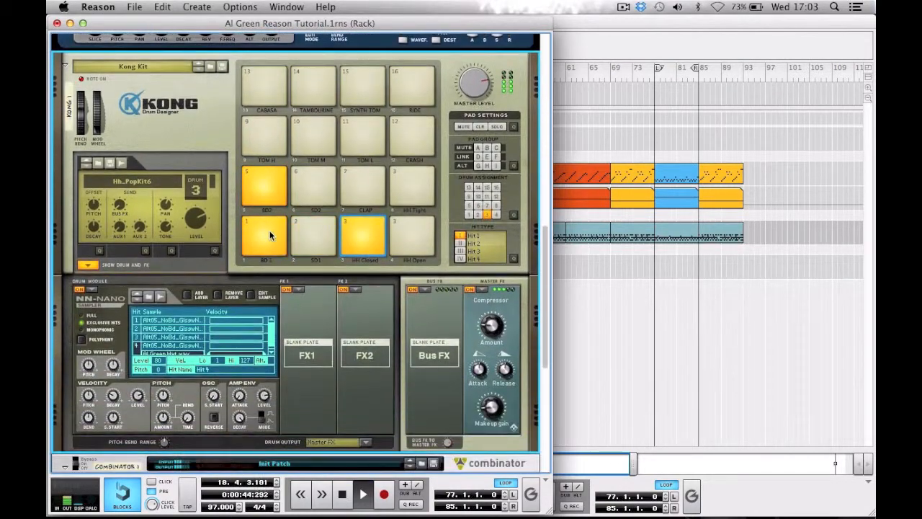
{"action": "scroll", "coordinate": [271, 236], "scroll_direction": "down", "scroll_amount": 6}
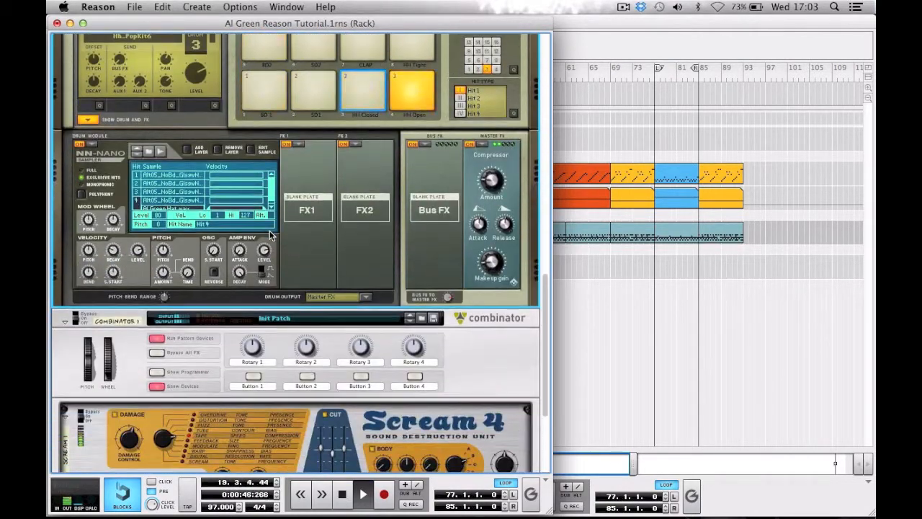
{"action": "scroll", "coordinate": [270, 234], "scroll_direction": "down", "scroll_amount": 4}
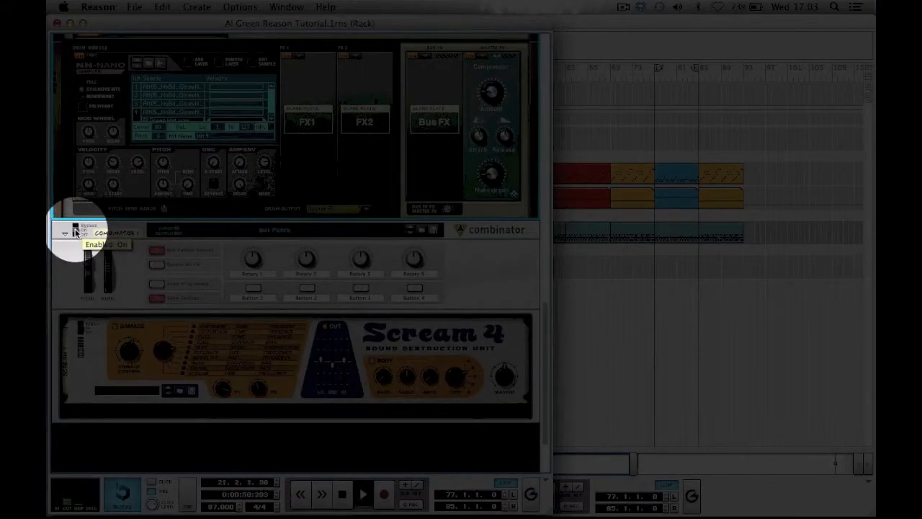
{"action": "left_click", "coordinate": [75, 228]}
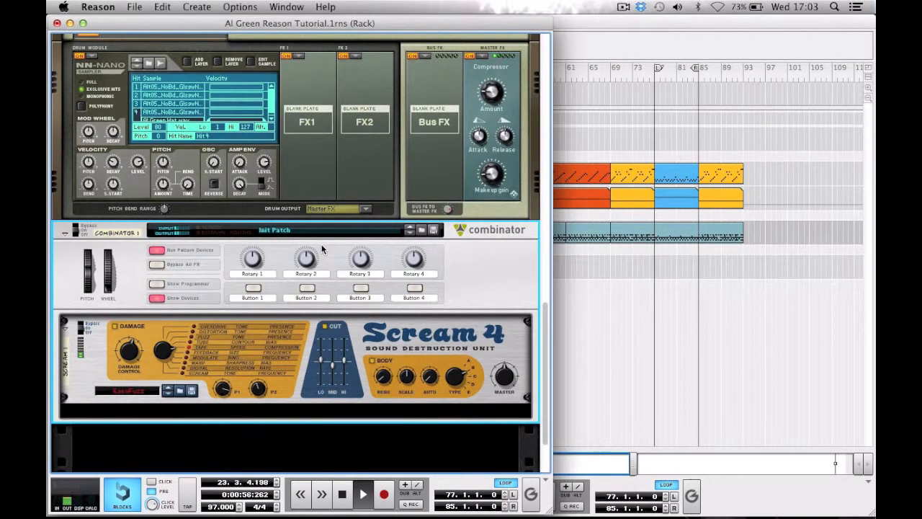
- Listen to the drum mix with the Kong's pads in view and stop playback
{"action": "scroll", "coordinate": [322, 248], "scroll_direction": "up", "scroll_amount": 5}
{"action": "scroll", "coordinate": [322, 248], "scroll_direction": "up", "scroll_amount": 3}
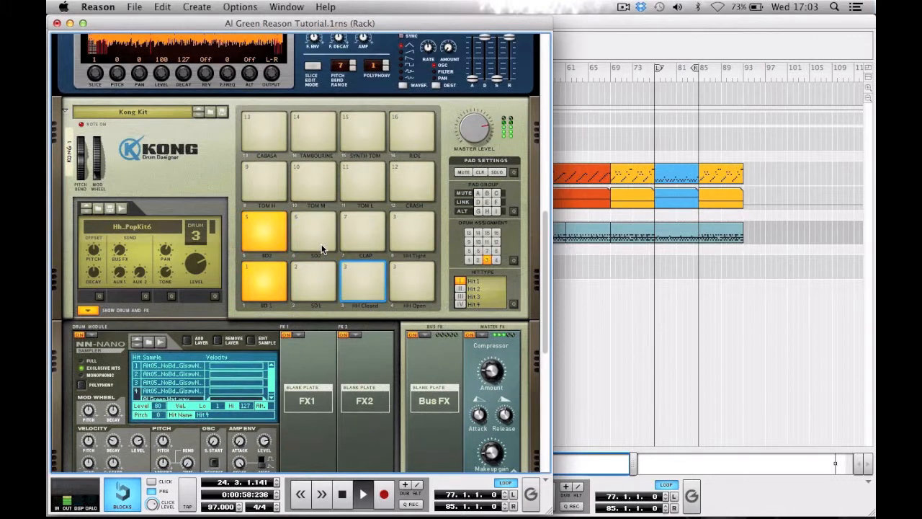
{"action": "scroll", "coordinate": [322, 248], "scroll_direction": "up", "scroll_amount": 3}
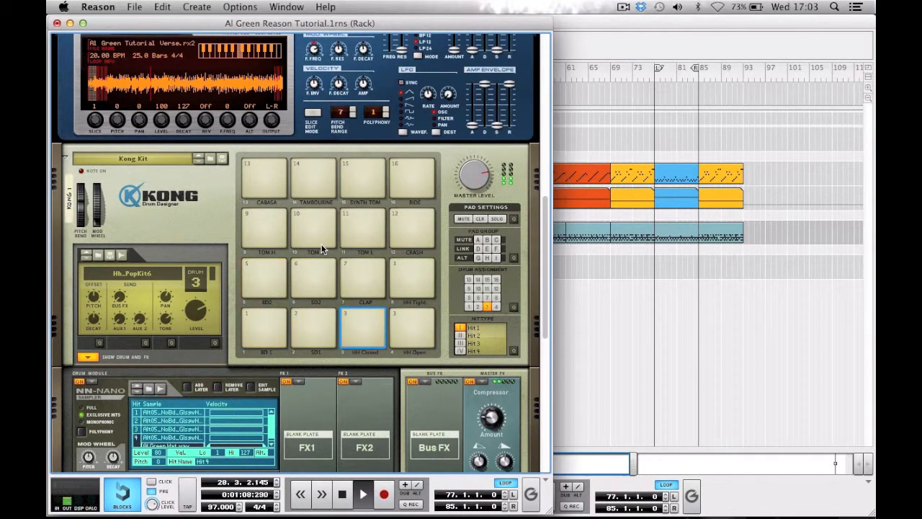
{"action": "key", "text": "space"}
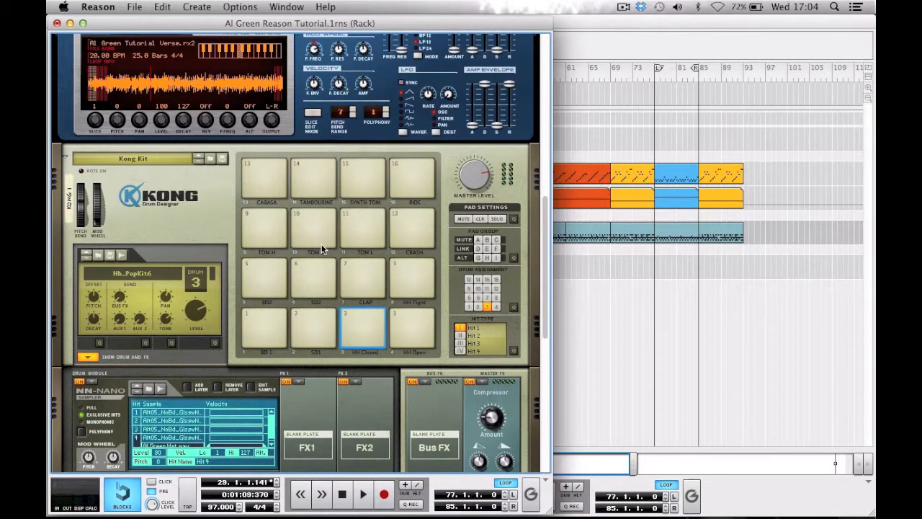
- Load a Parametric EQ as FX 1 and a Compressor as FX 2 on the Kong's BD 1 pad
{"action": "scroll", "coordinate": [322, 249], "scroll_direction": "down", "scroll_amount": 5}
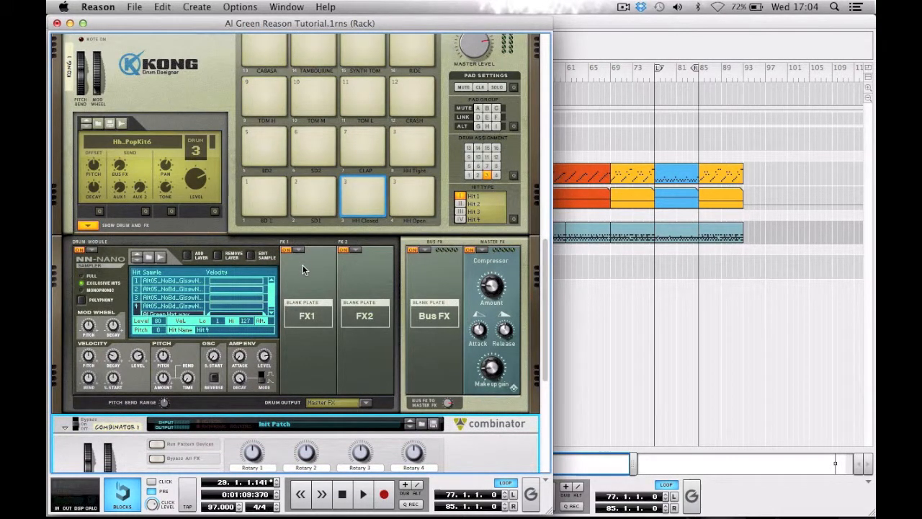
{"action": "left_click", "coordinate": [265, 188]}
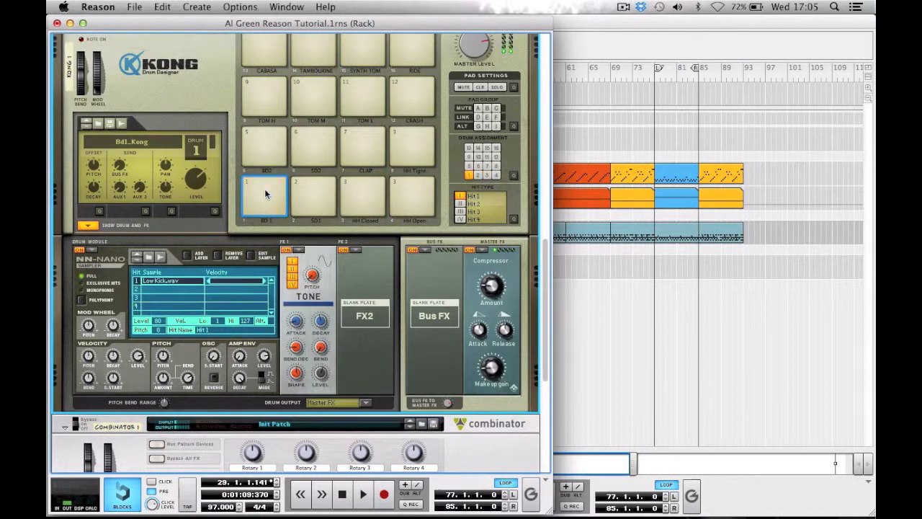
{"action": "left_click", "coordinate": [297, 250]}
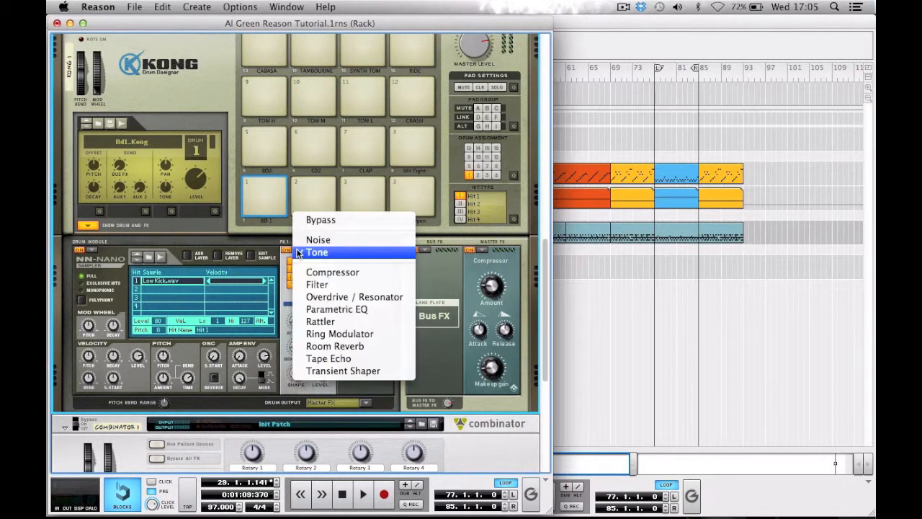
{"action": "left_click", "coordinate": [346, 313]}
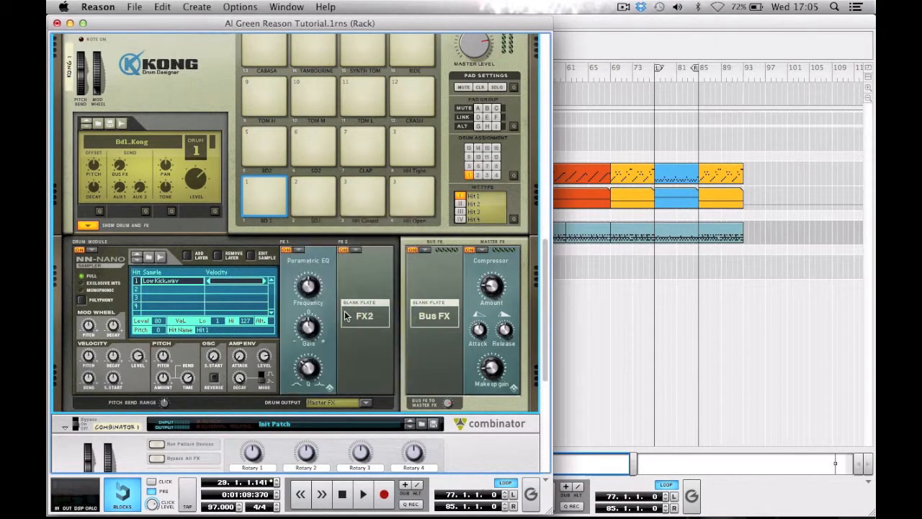
{"action": "left_click", "coordinate": [356, 250]}
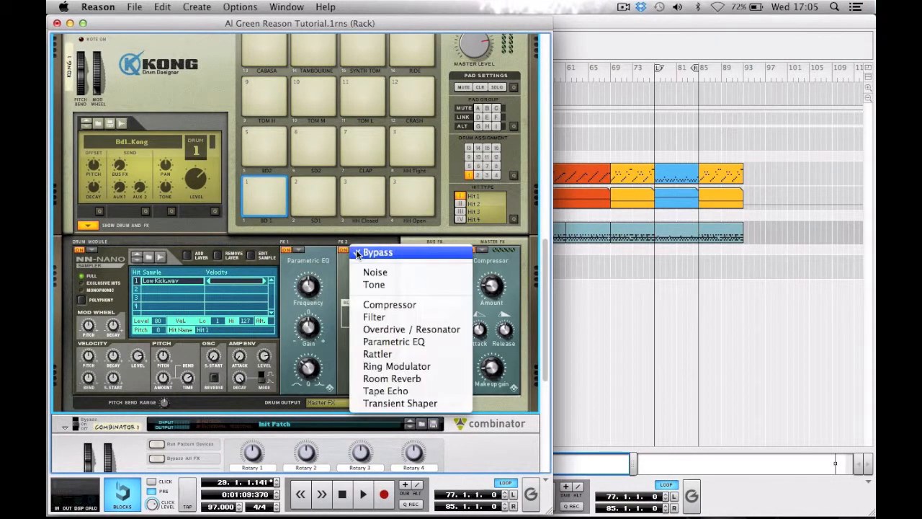
{"action": "left_click", "coordinate": [389, 306]}
- Load a Compressor as the Kong's Bus FX and try out the BD 1 pad's Bus FX send
{"action": "left_click", "coordinate": [427, 252]}
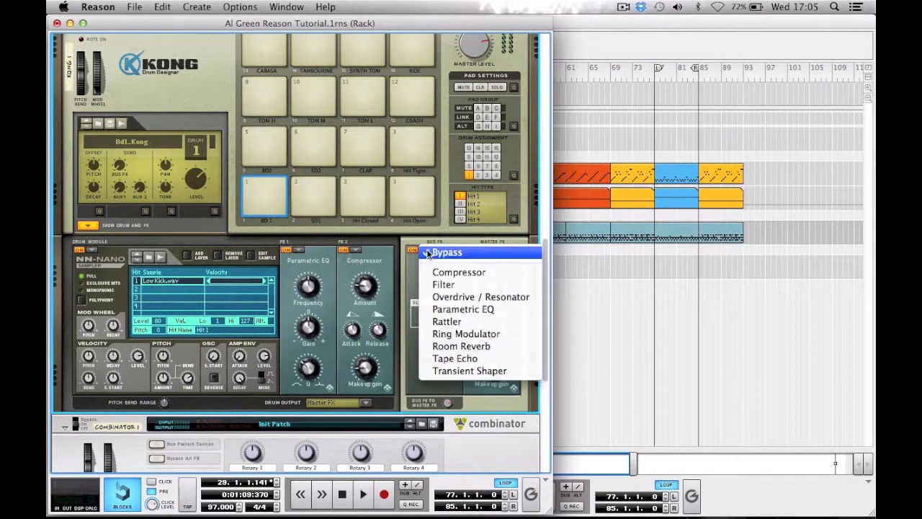
{"action": "left_click", "coordinate": [441, 273]}
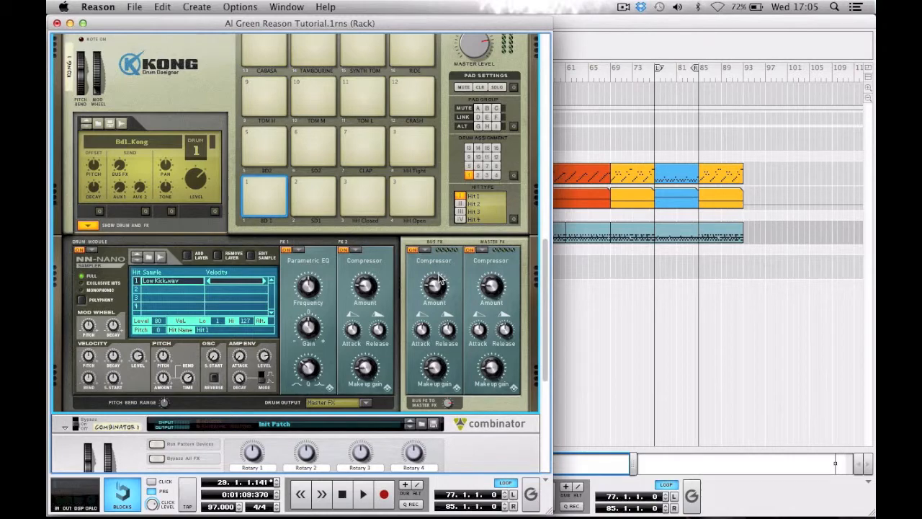
{"action": "mouse_move", "coordinate": [119, 168]}
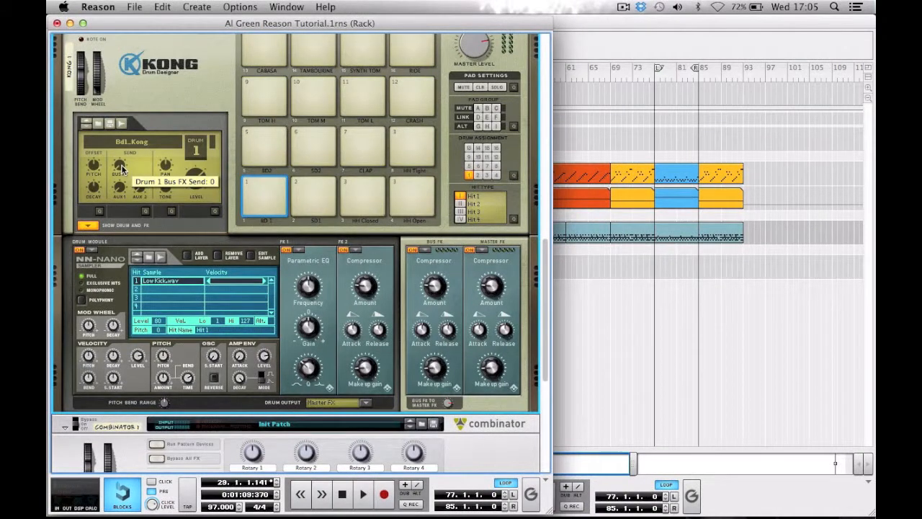
{"action": "mouse_move", "coordinate": [121, 165]}
{"action": "left_mouse_down"}
{"action": "mouse_move", "coordinate": [123, 148]}
{"action": "mouse_move", "coordinate": [121, 178]}
{"action": "left_mouse_up"}
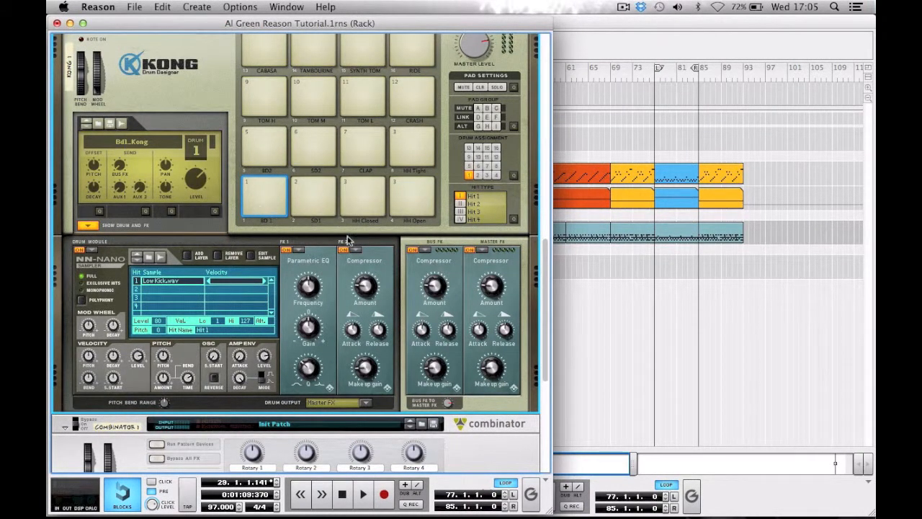